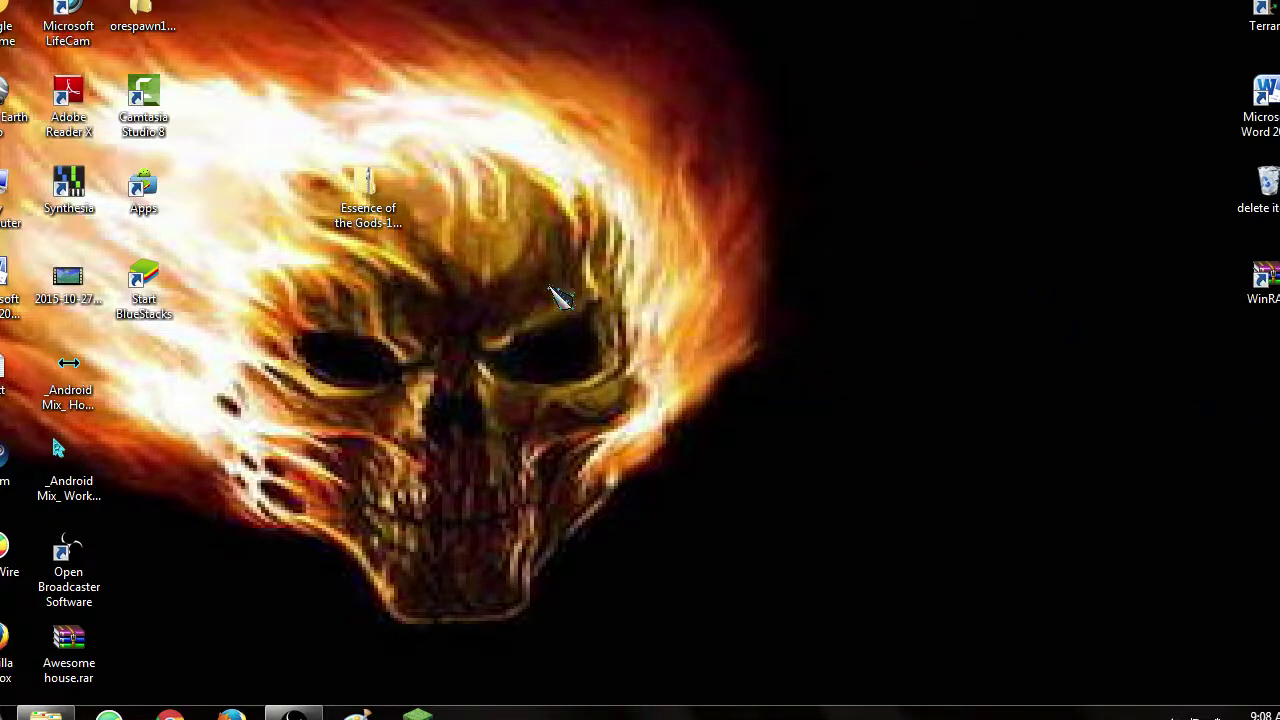
pyautogui.moveTo(378, 15); pyautogui.dragTo(481, 0)
pyautogui.moveTo(371, 106); pyautogui.dragTo(457, 378)
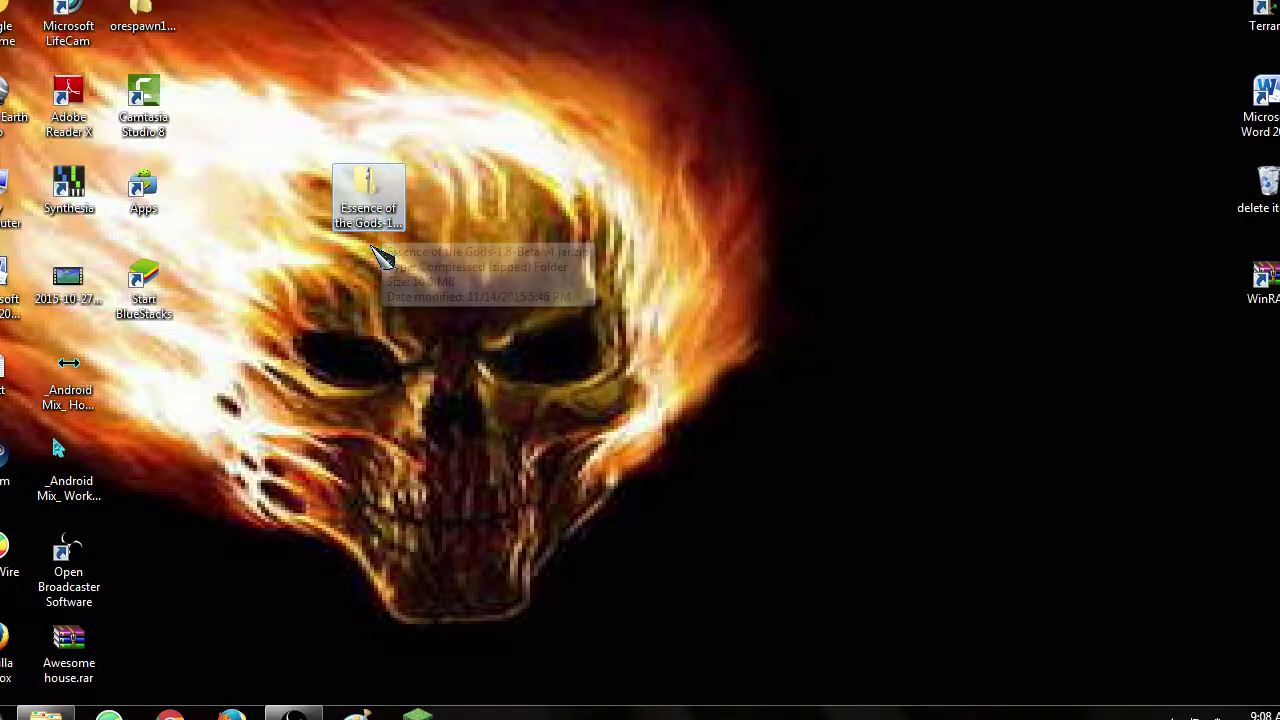
pyautogui.click(551, 95)
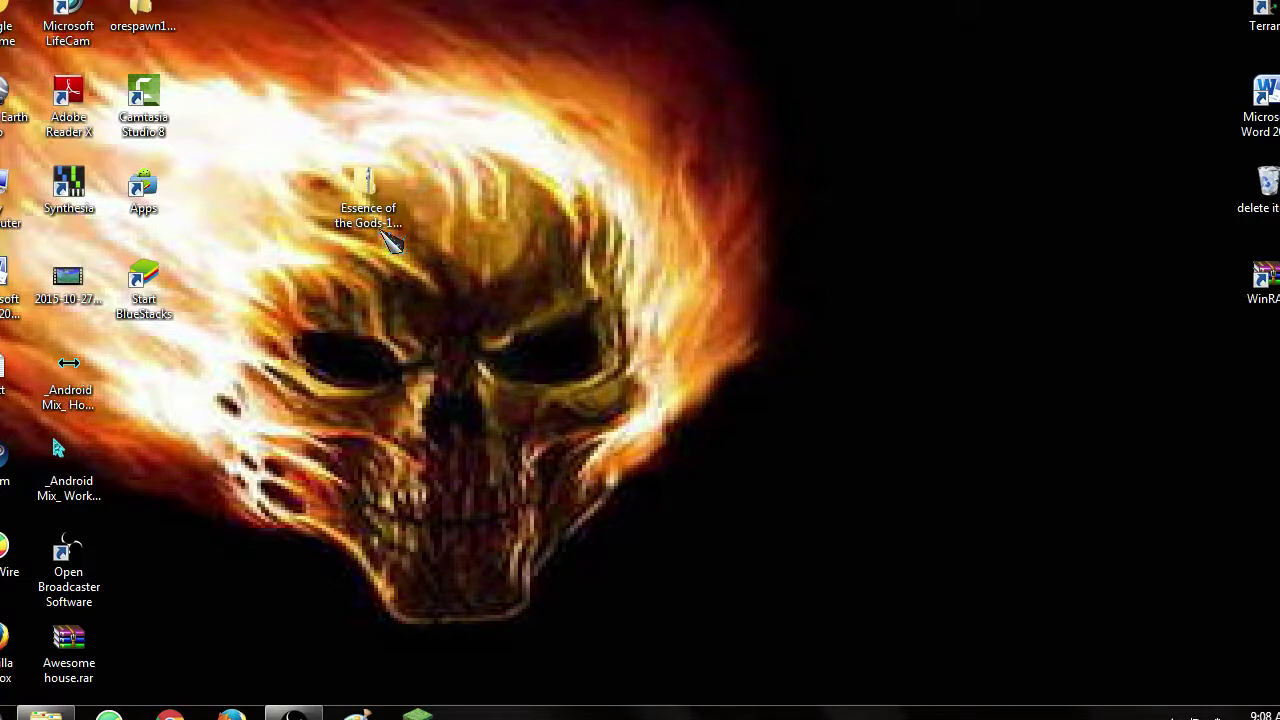
# Step: Move the Essence of the Gods 1.8 zip file to a different spot on the desktop and highlight the WinRAR shortcut
pyautogui.moveTo(372, 200); pyautogui.dragTo(688, 190)
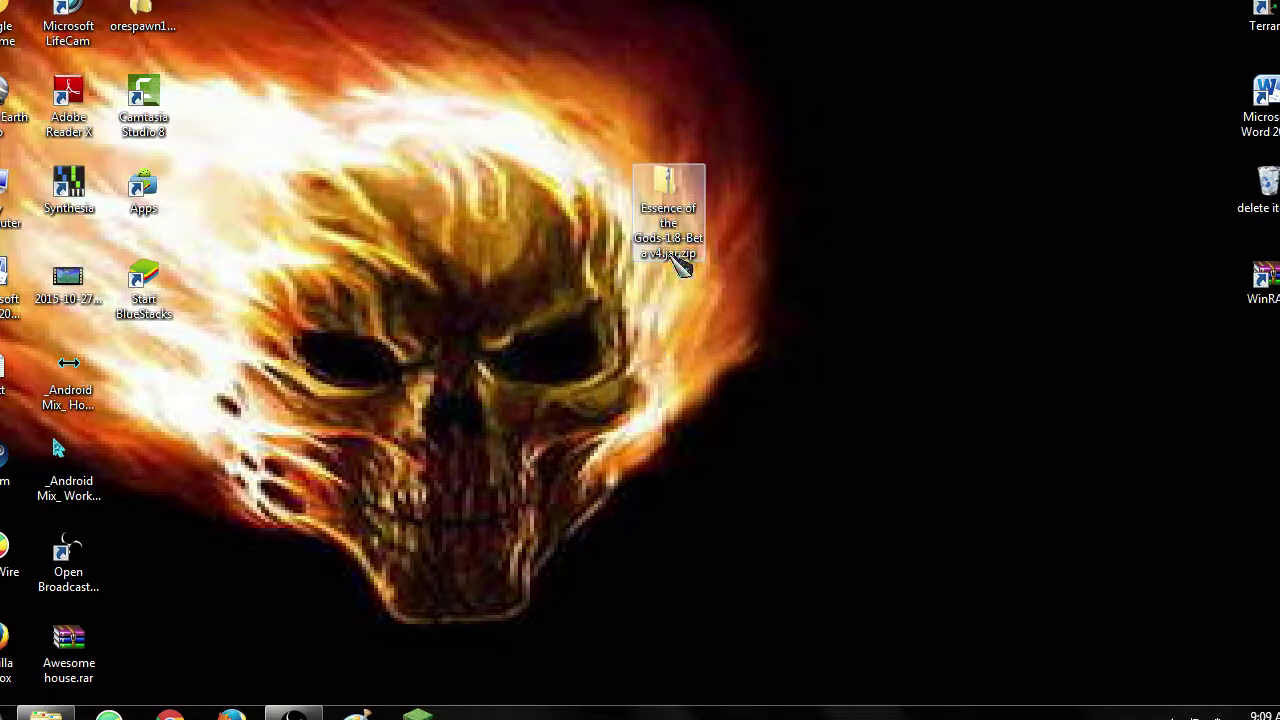
pyautogui.click(830, 372)
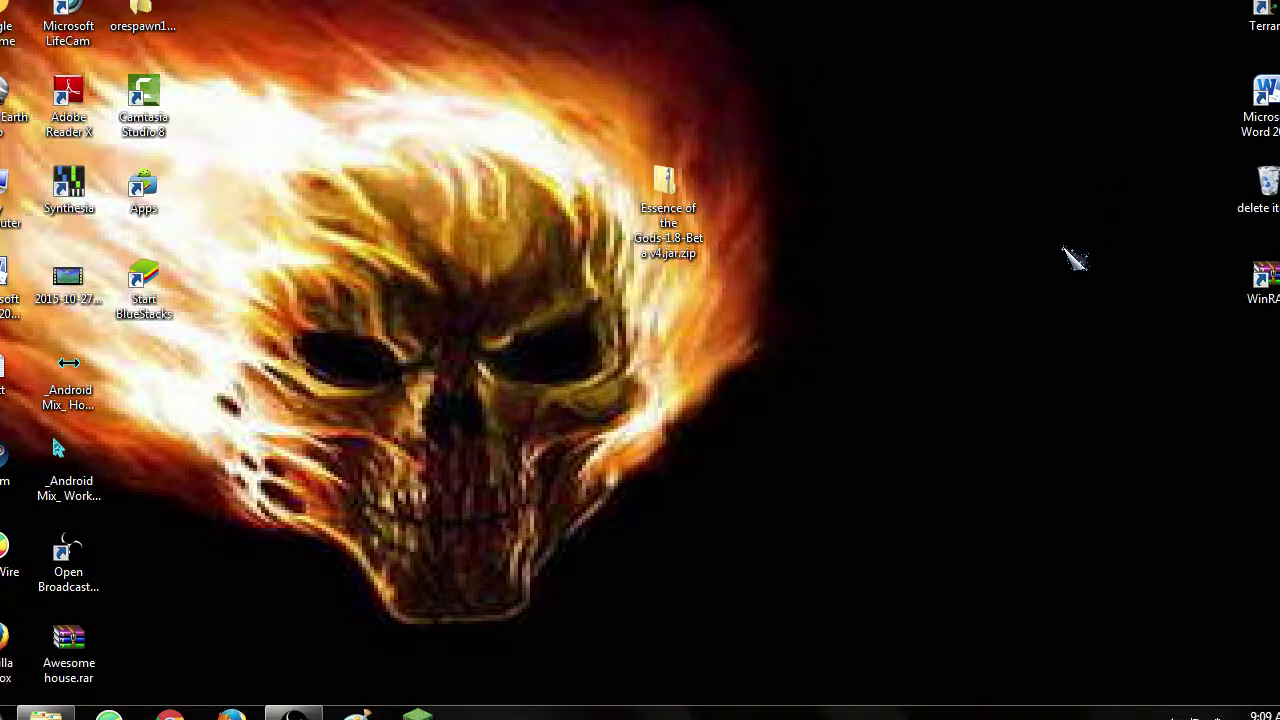
pyautogui.click(1257, 280)
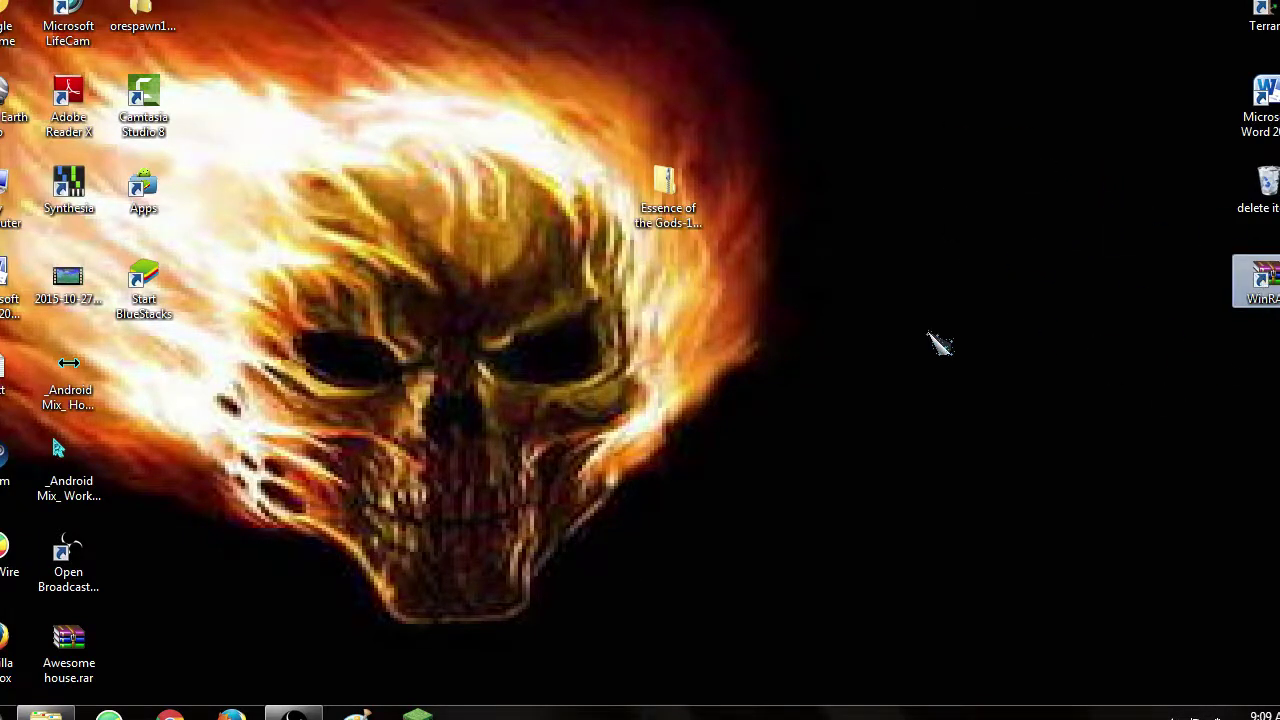
pyautogui.click(757, 563)
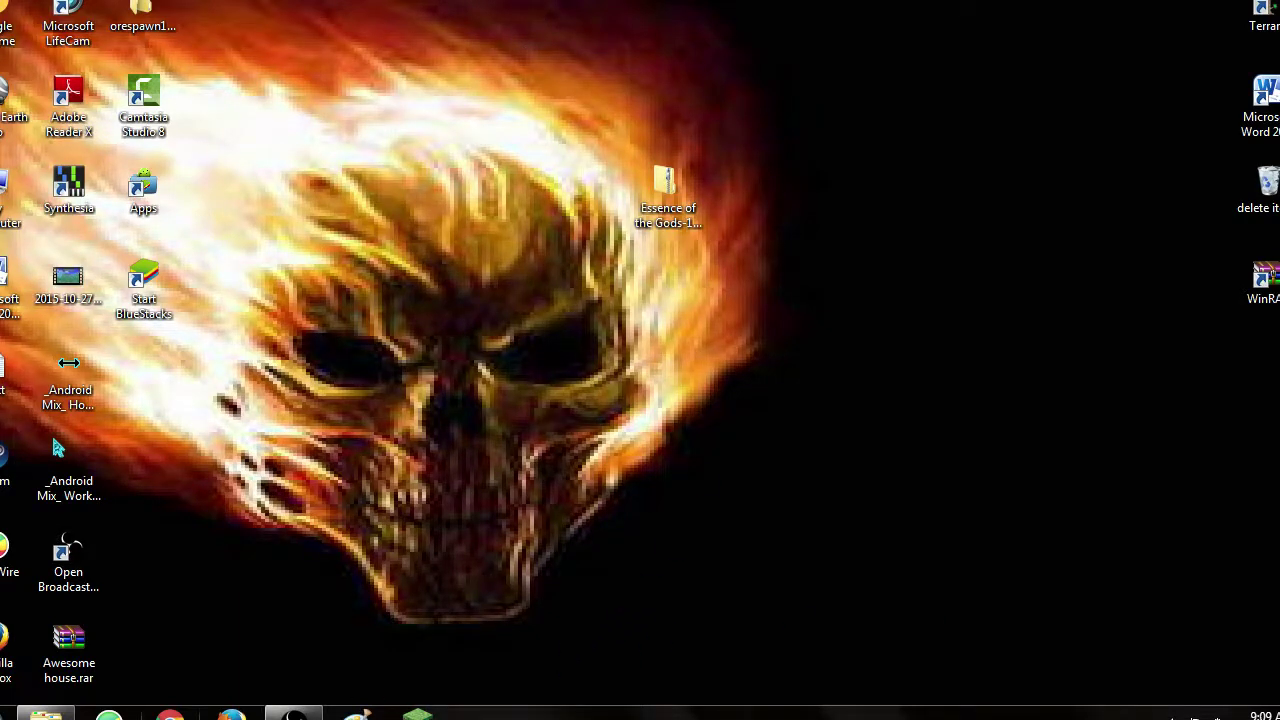
# Step: Open Google Chrome and set it as the default browser
pyautogui.click(150, 713)
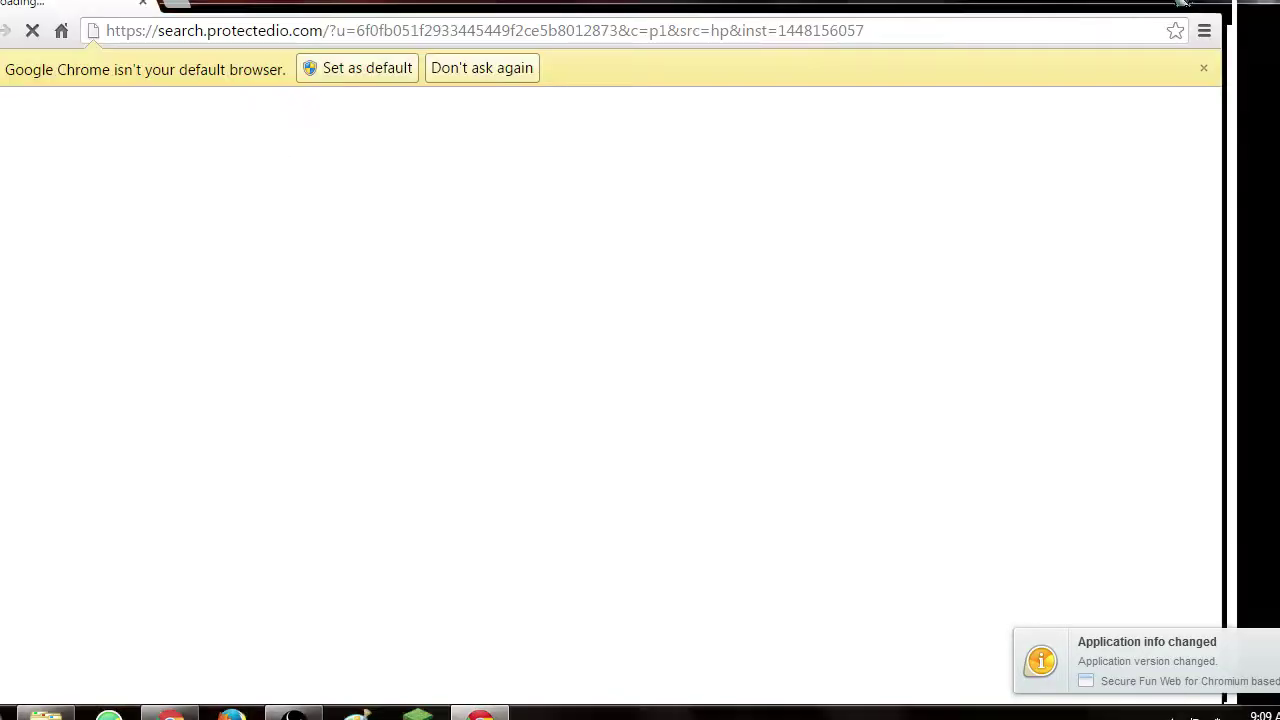
pyautogui.click(360, 57)
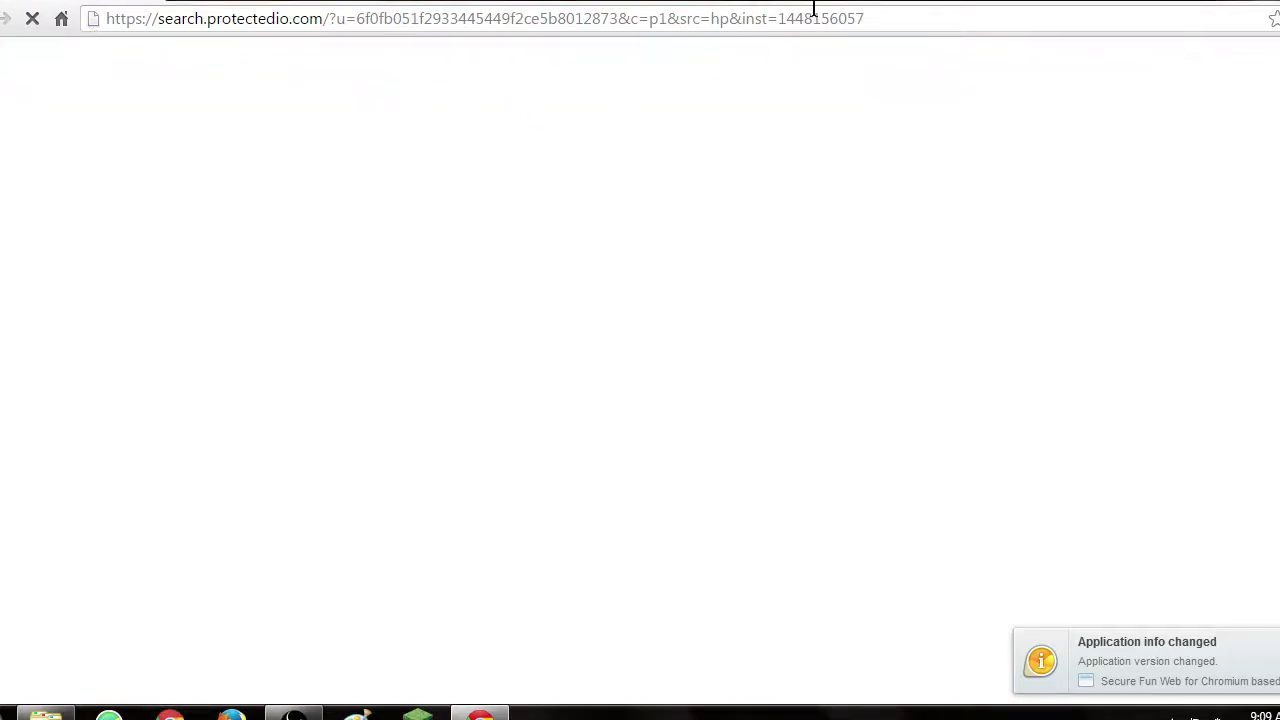
# Step: Search the web for "1.8 forge mods" in place of the current page address
pyautogui.click(870, 16)
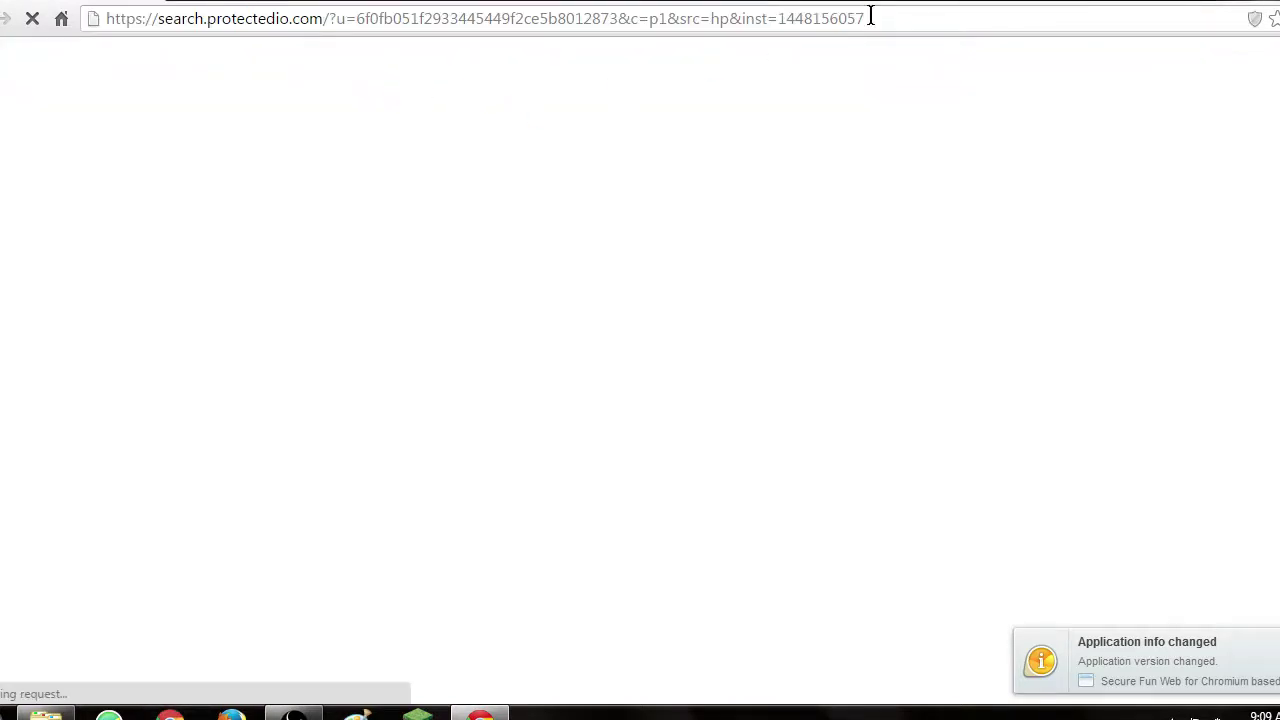
pyautogui.click(870, 16)
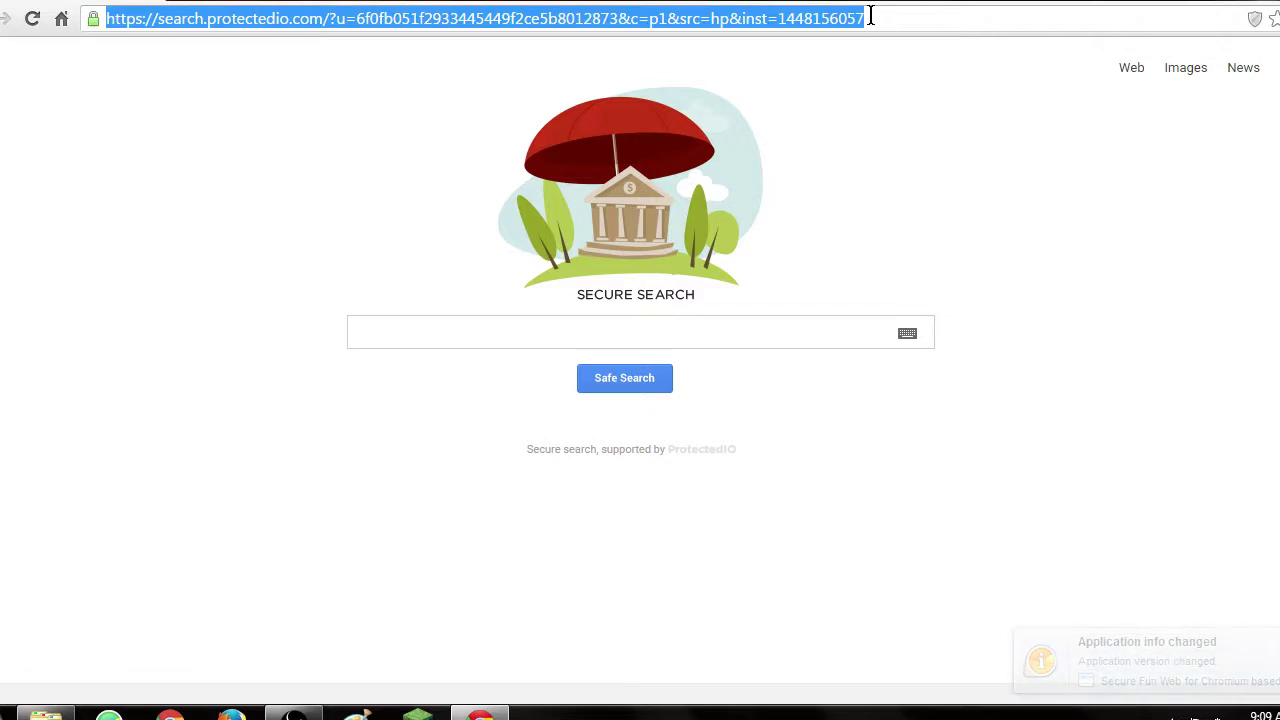
pyautogui.press('BackSpace')
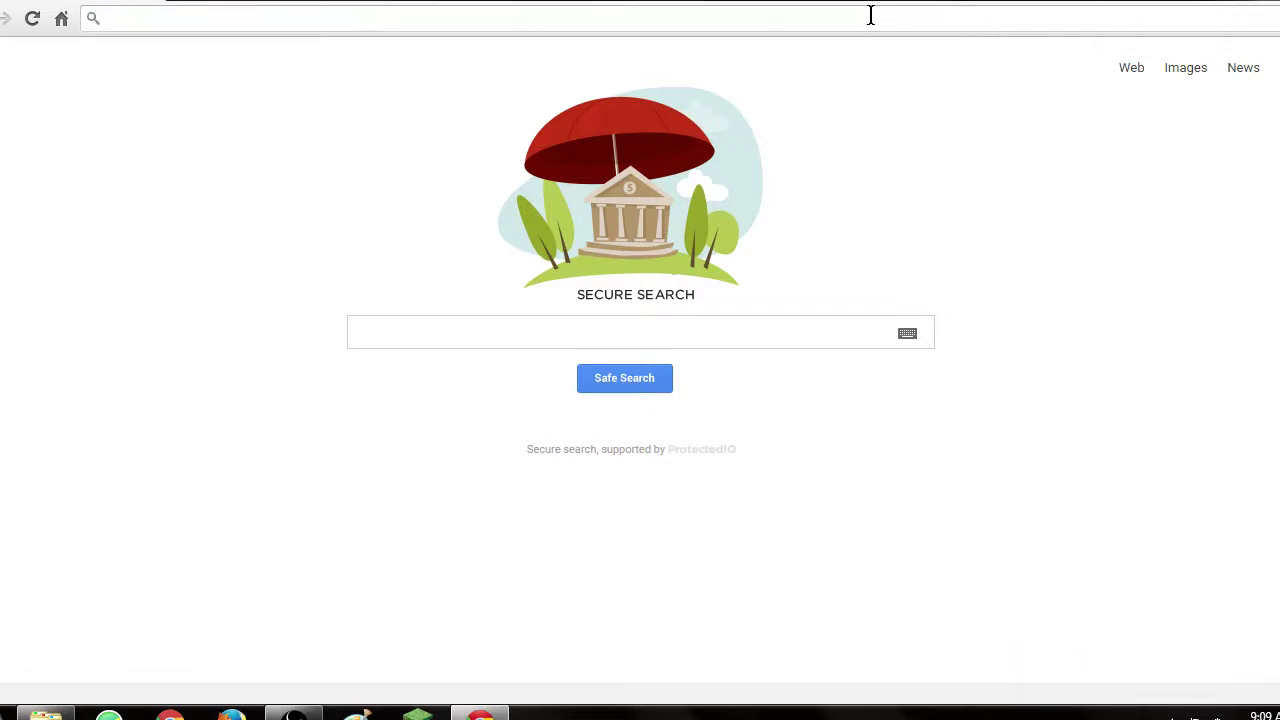
pyautogui.write('!')
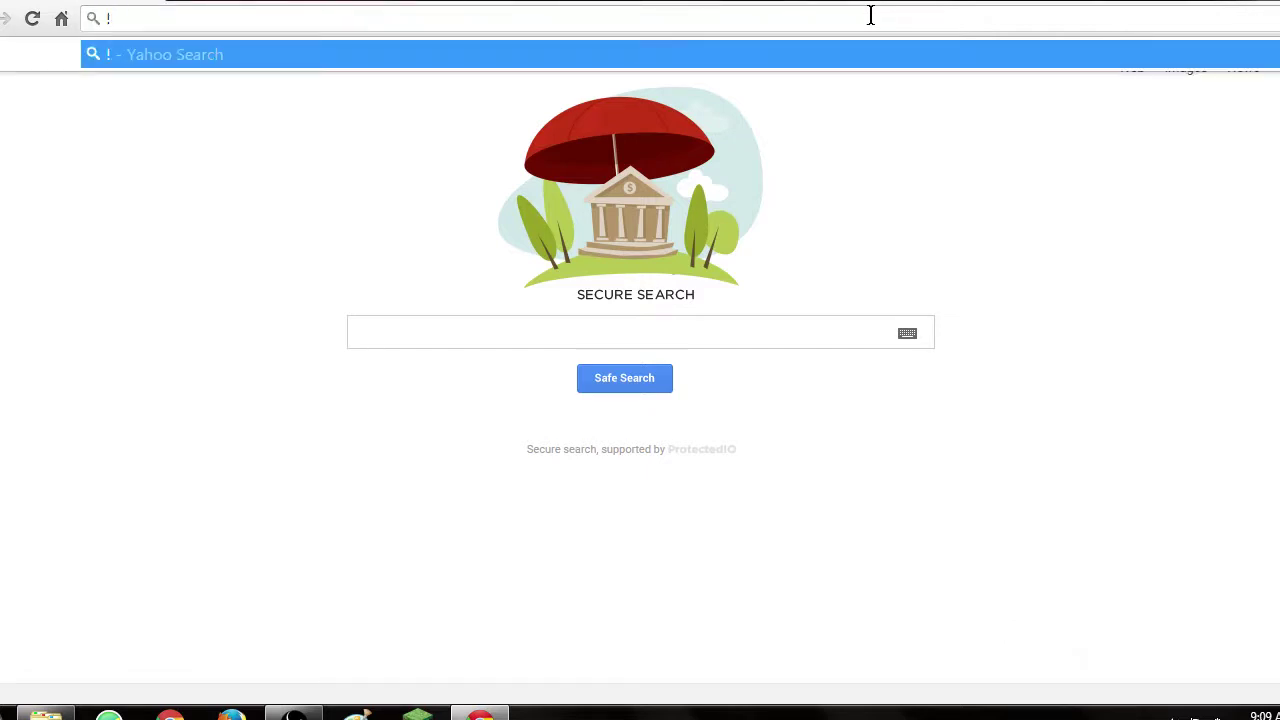
pyautogui.write('.8')
pyautogui.press('BackSpace')
pyautogui.press('BackSpace')
pyautogui.press('BackSpace')
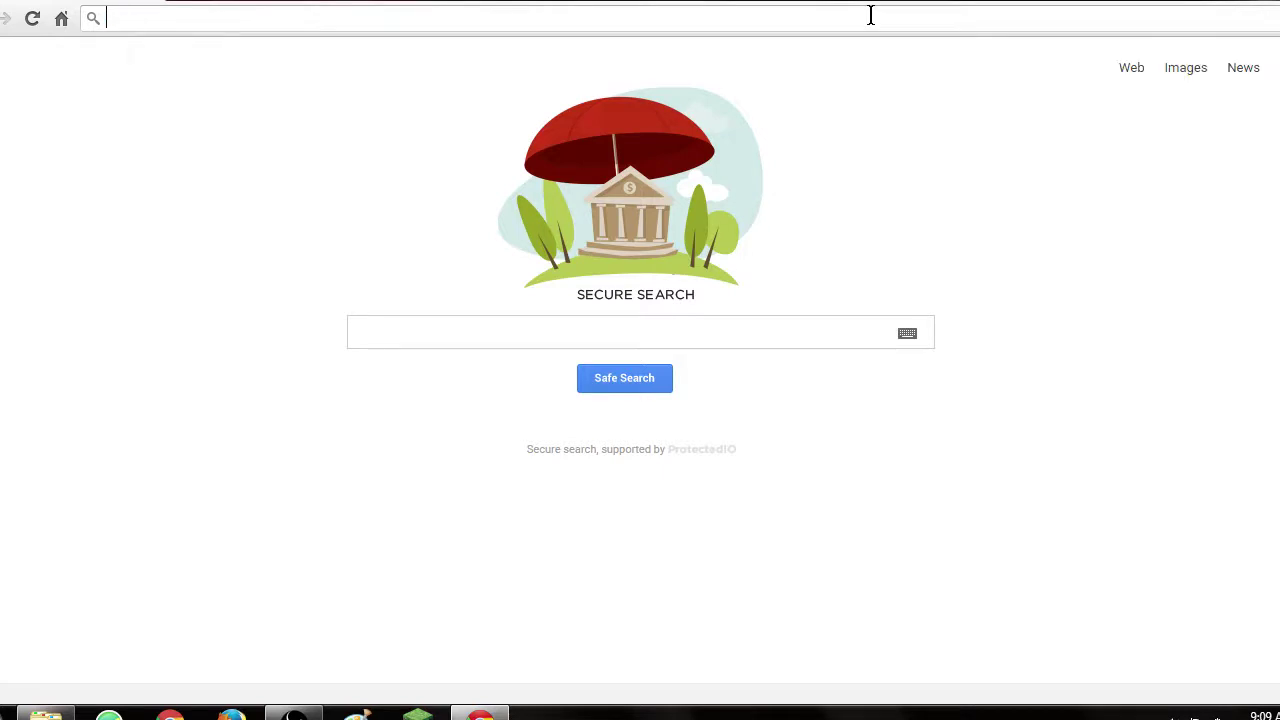
pyautogui.write('1.8 ')
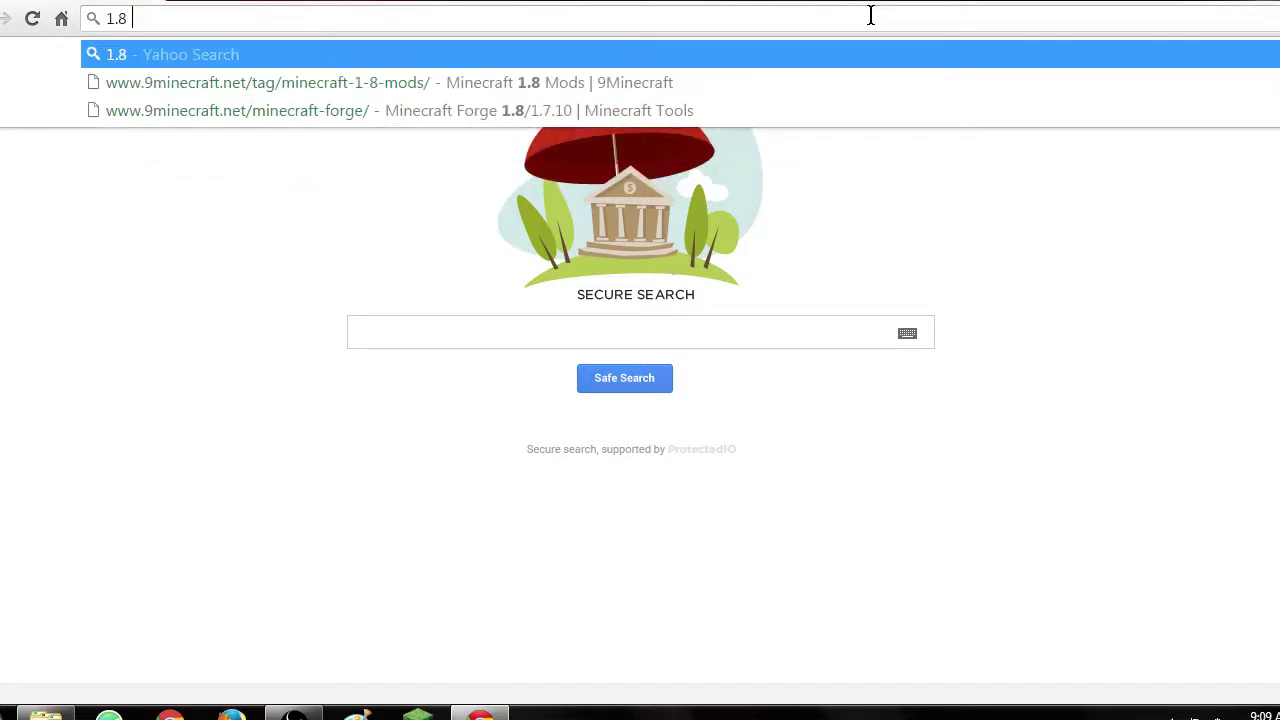
pyautogui.write('forgwe')
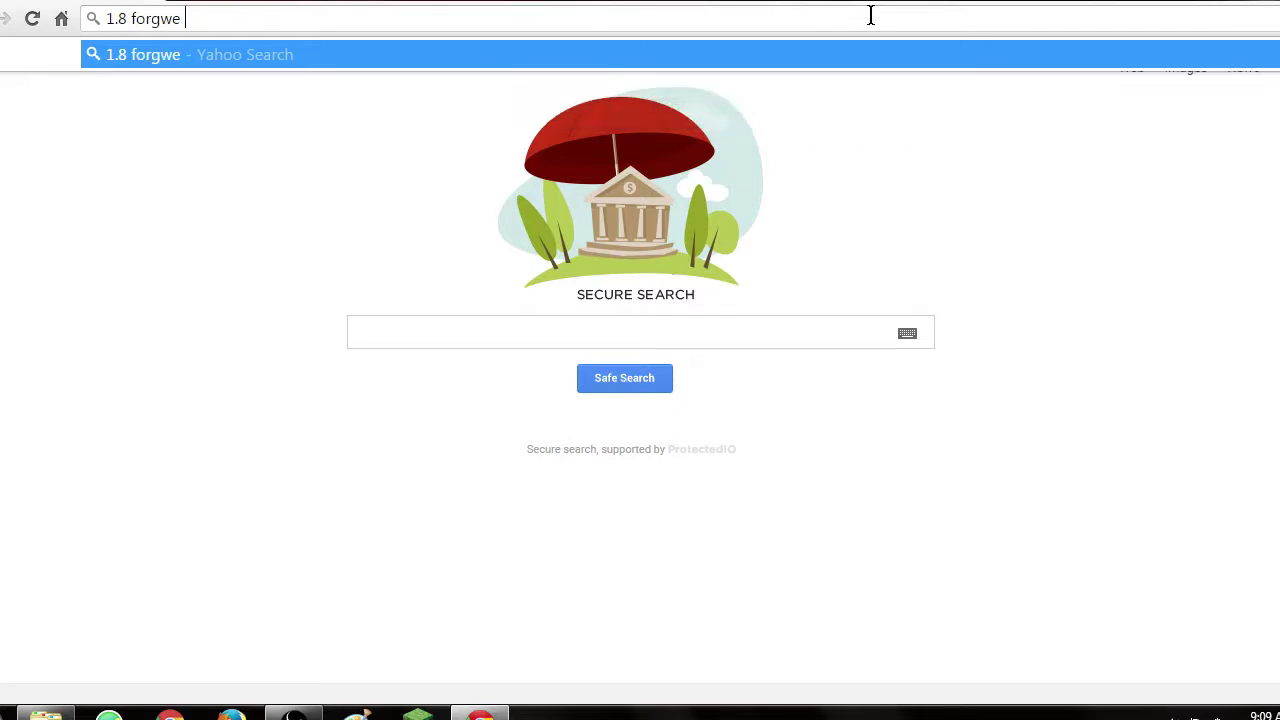
pyautogui.press('BackSpace')
pyautogui.press('BackSpace')
pyautogui.press('BackSpace')
pyautogui.write('e mods')
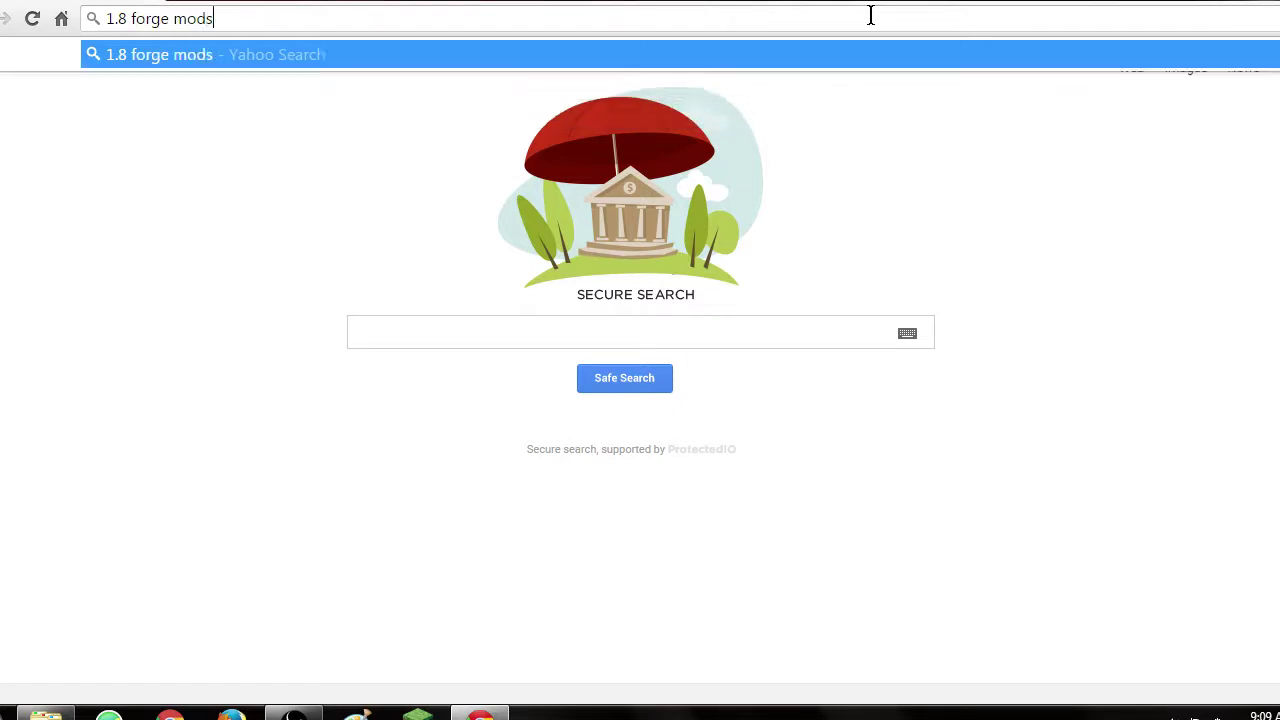
pyautogui.press('Return')
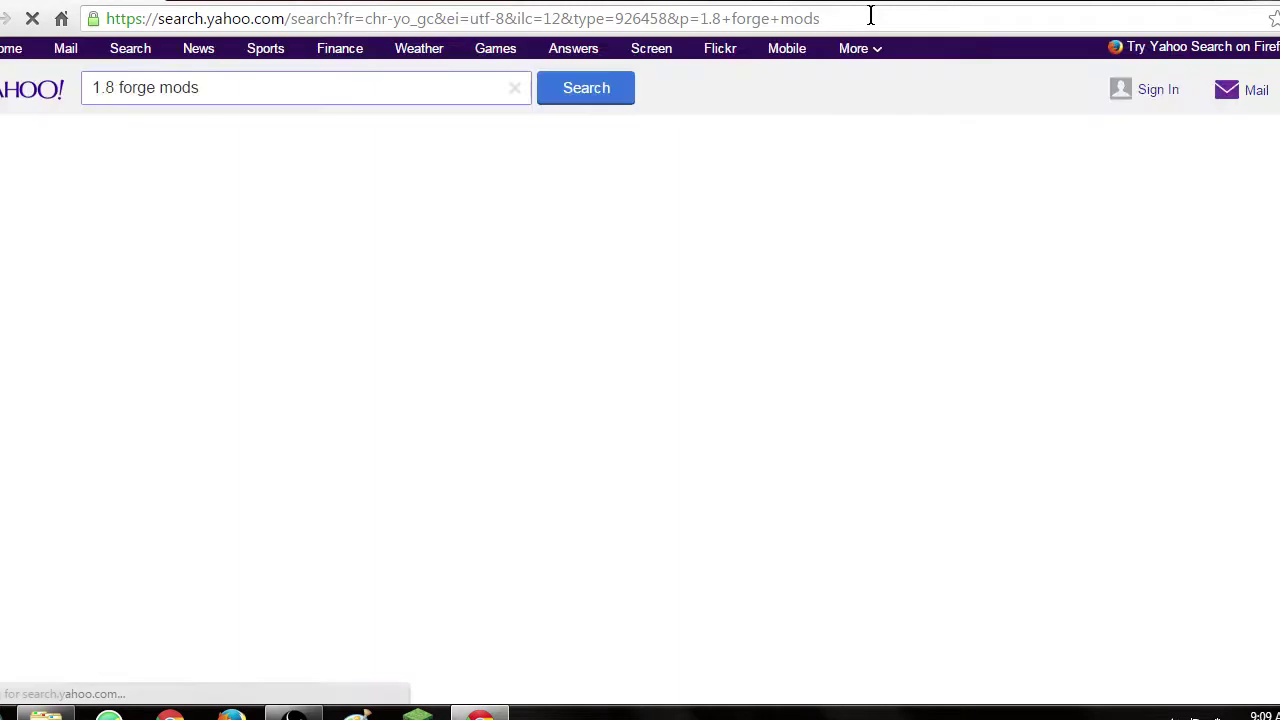
# Step: Open the Minecraft Forge Mod Loader result from files.minecraftforge.net/fml/1.8
pyautogui.scroll(-8, 250, 300)
pyautogui.scroll(5, 280, 320)
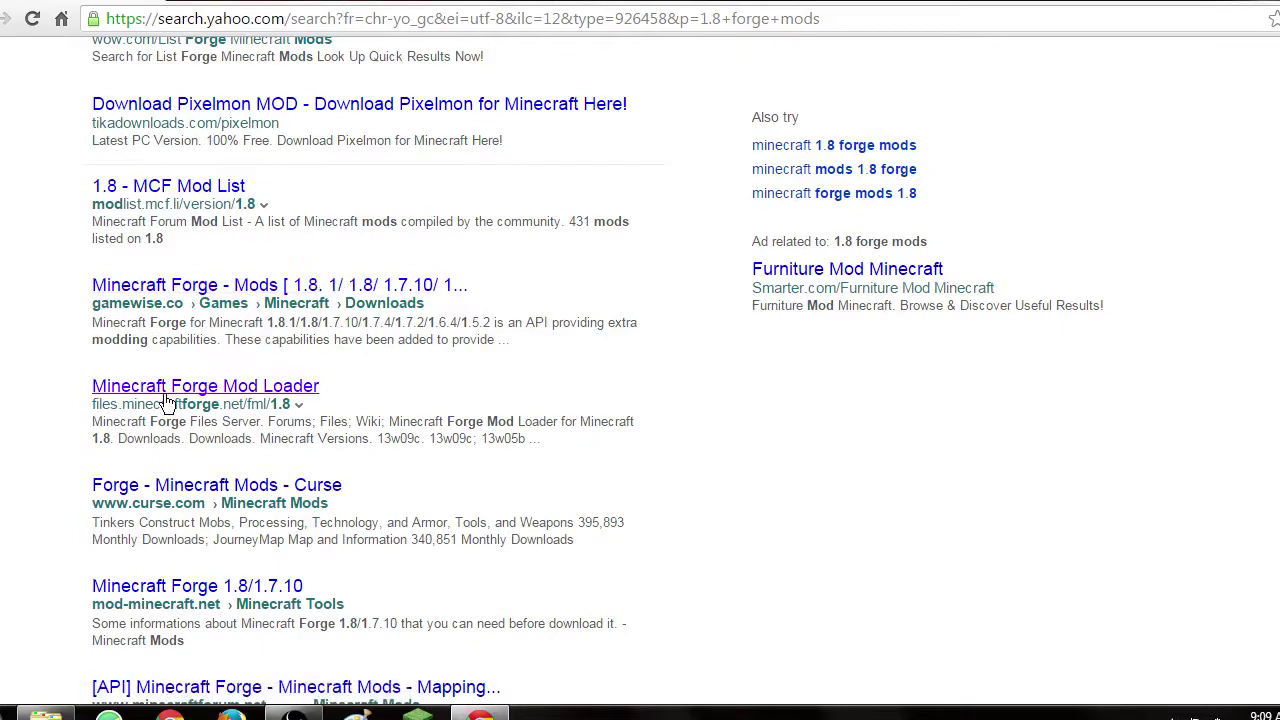
pyautogui.scroll(3, 290, 260)
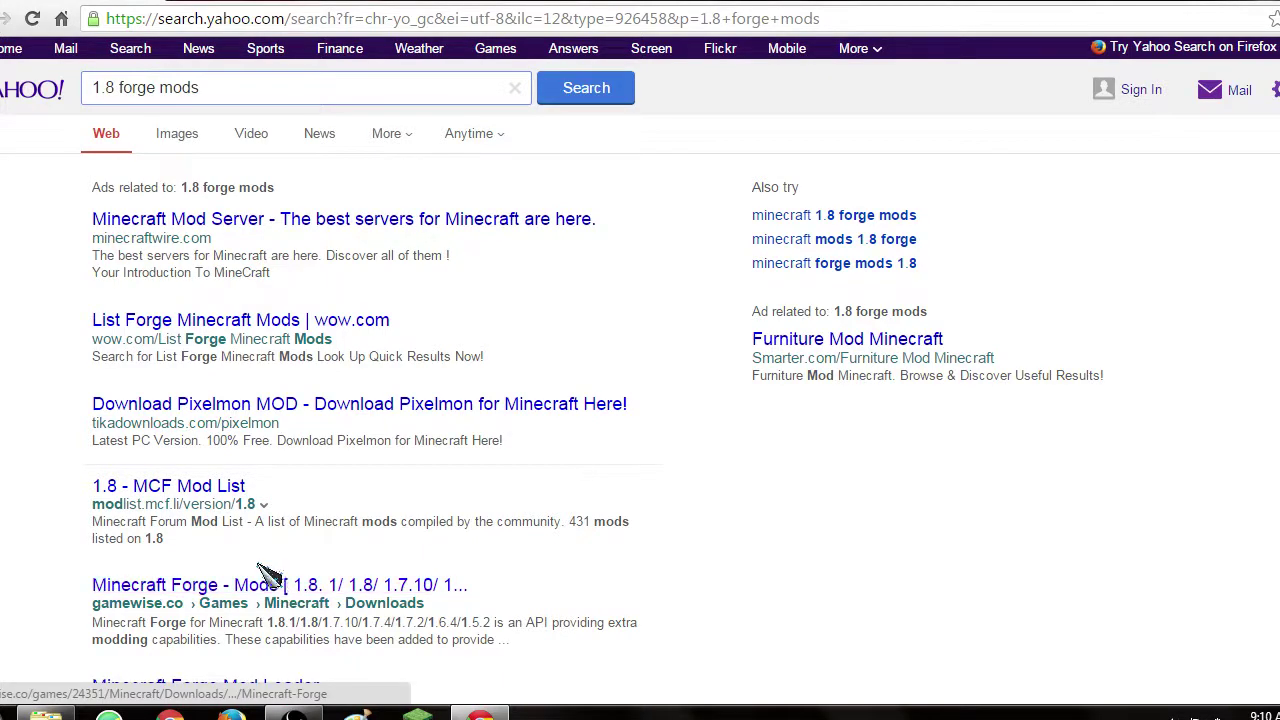
pyautogui.scroll(-1, 278, 600)
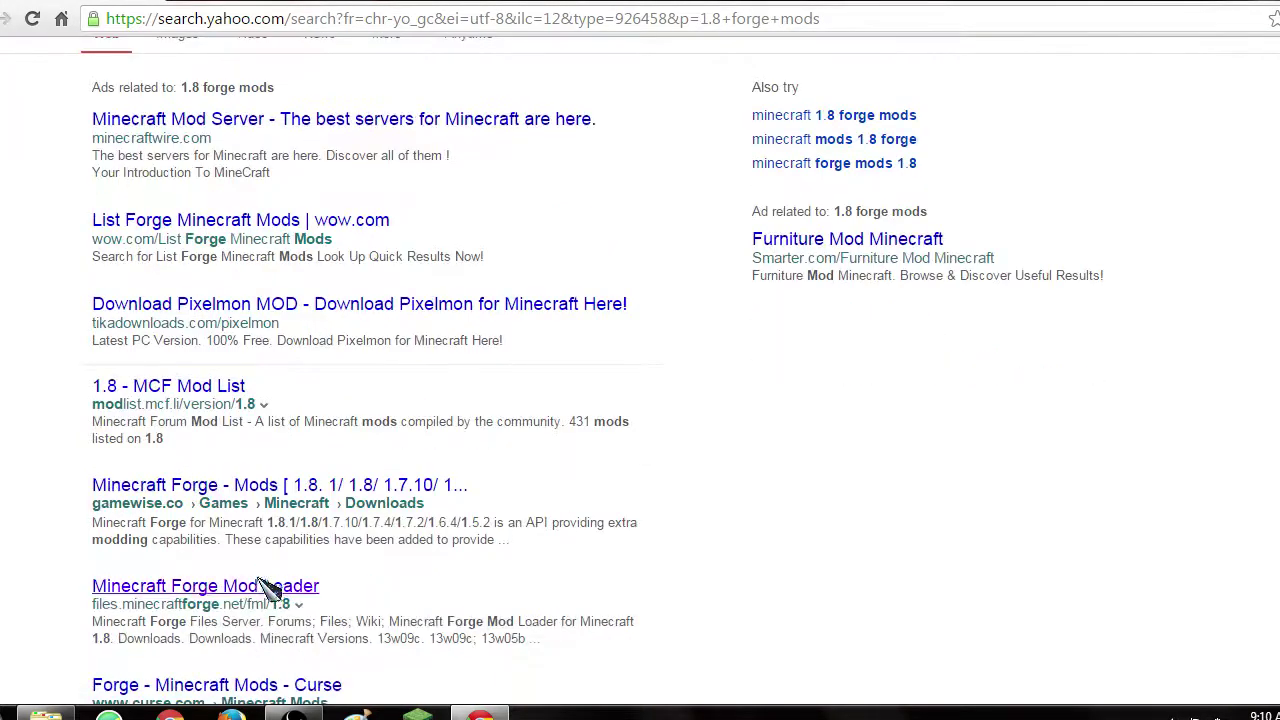
pyautogui.scroll(-1, 264, 565)
pyautogui.click(262, 488)
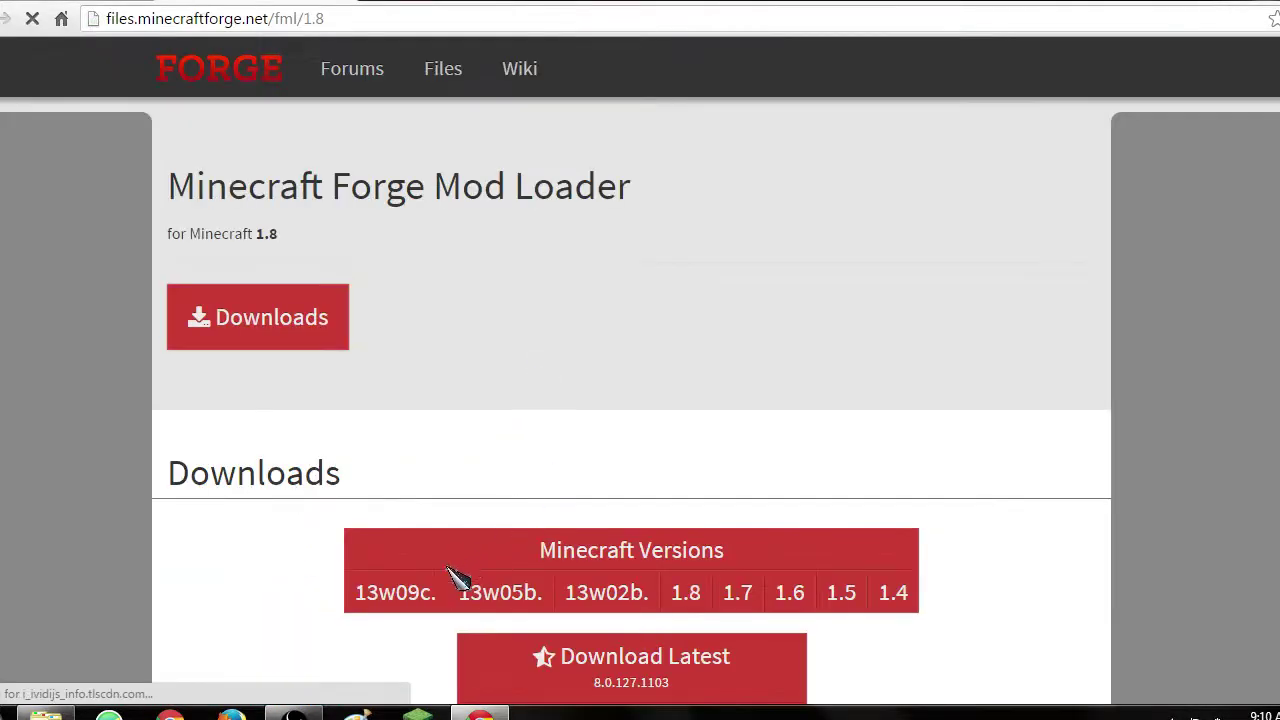
# Step: Leave the Reimage Repair advertisement page and reopen the Minecraft Forge Mod Loader search result
pyautogui.scroll(-1, 455, 588)
pyautogui.scroll(1, 486, 420)
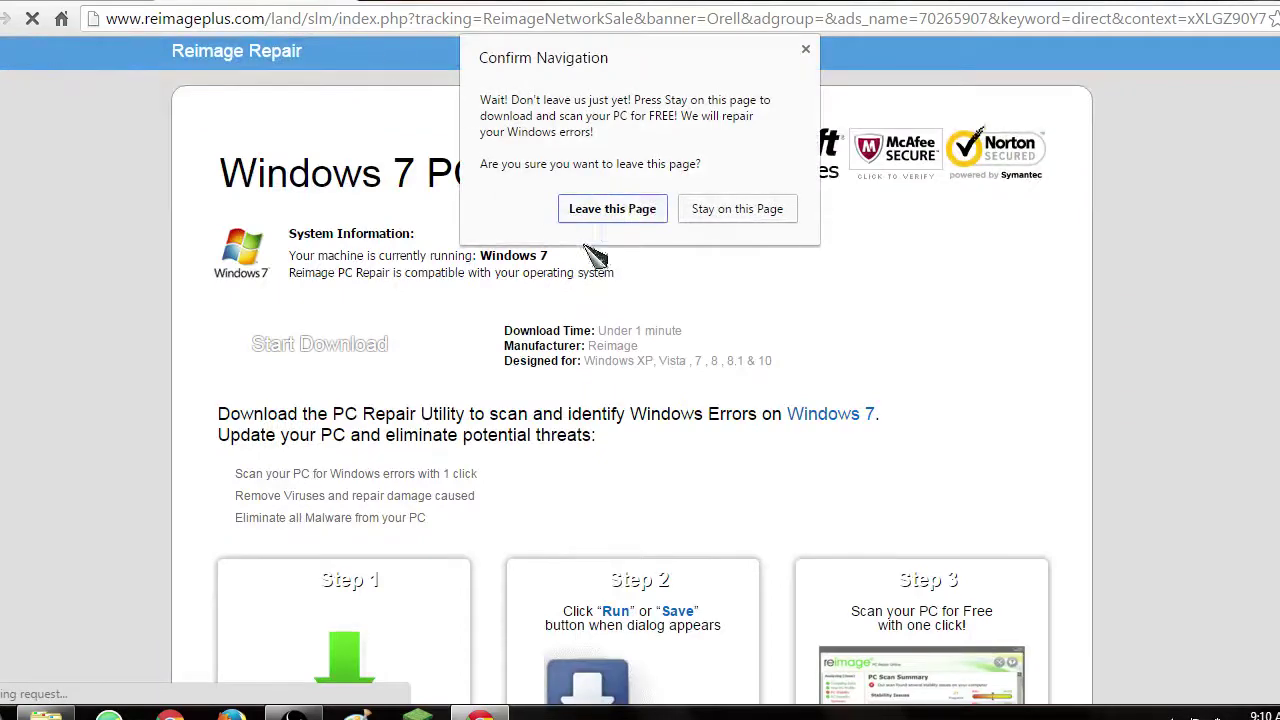
pyautogui.click(610, 209)
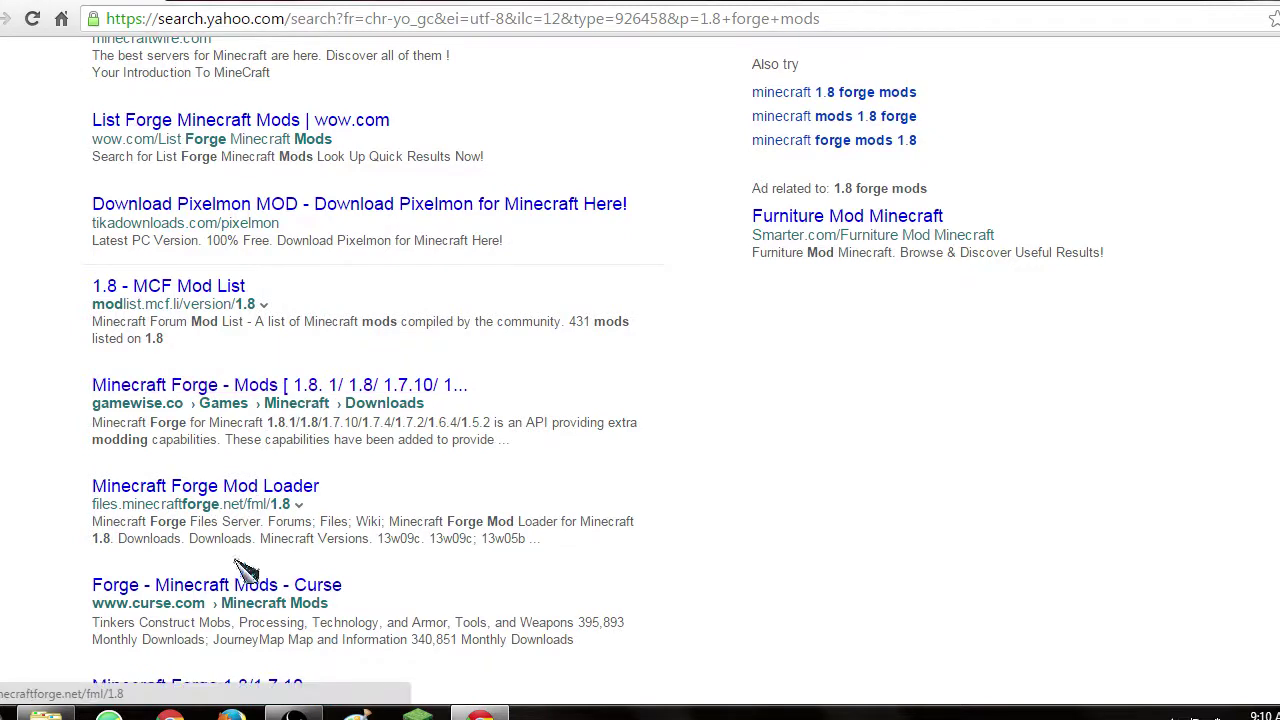
pyautogui.click(260, 488)
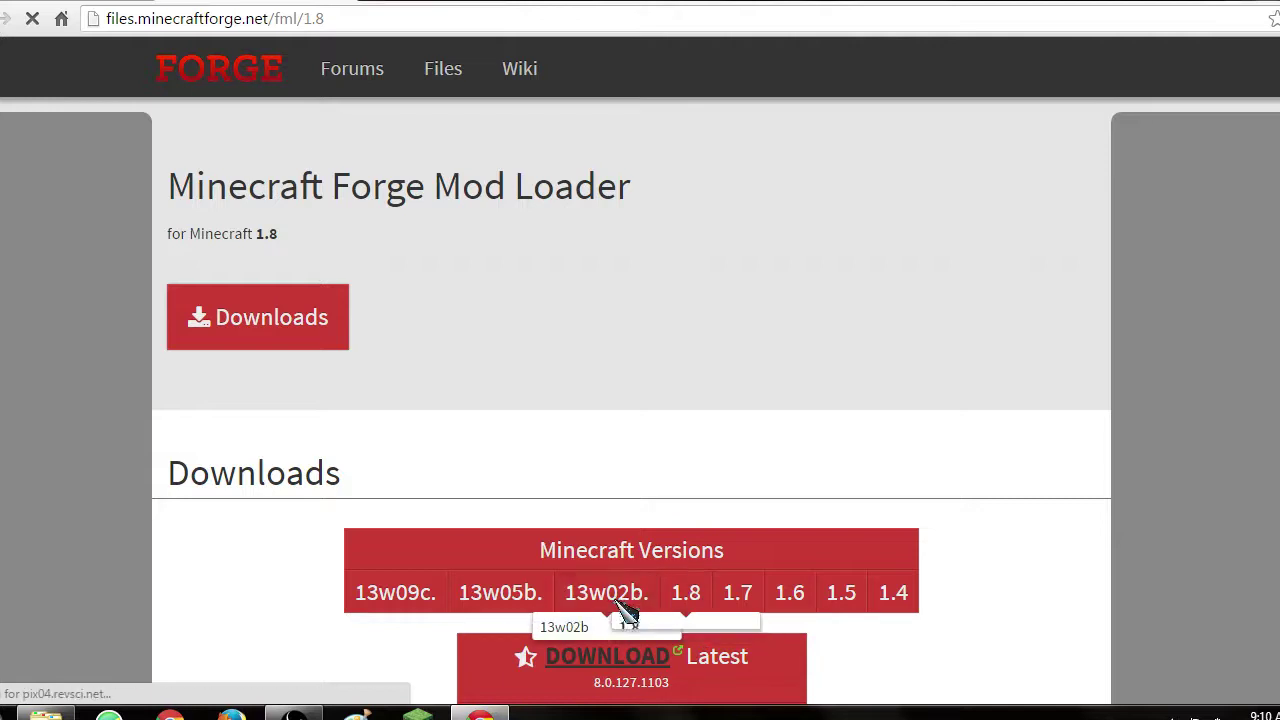
# Step: Choose Minecraft version 1.8 and request the Installer of the latest Forge Mod Loader download
pyautogui.click(683, 600)
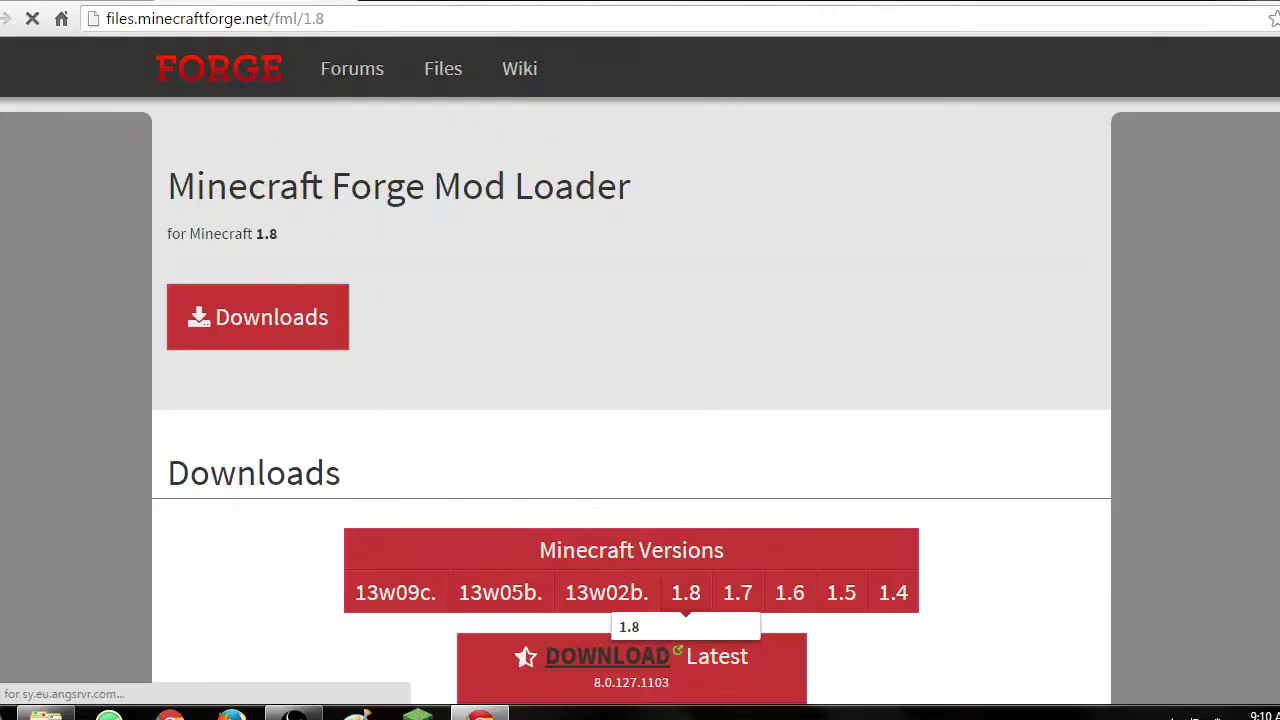
pyautogui.scroll(-10, 586, 629)
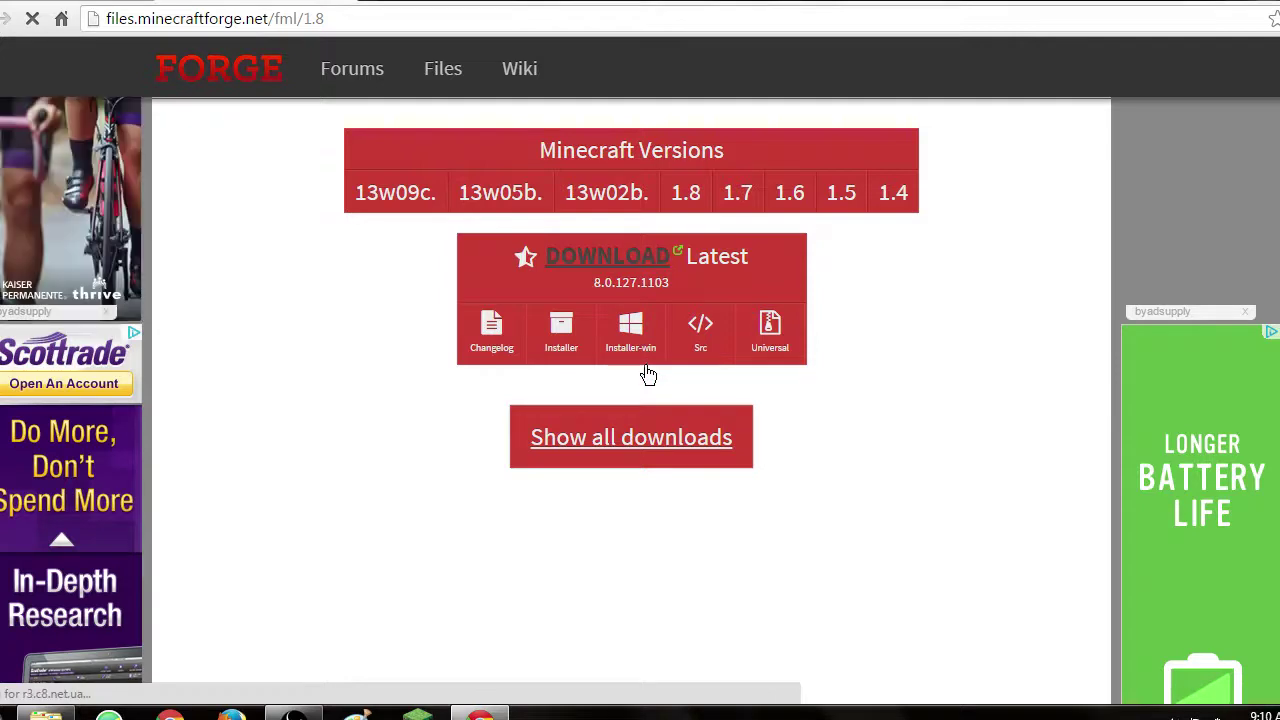
pyautogui.moveTo(632, 345)
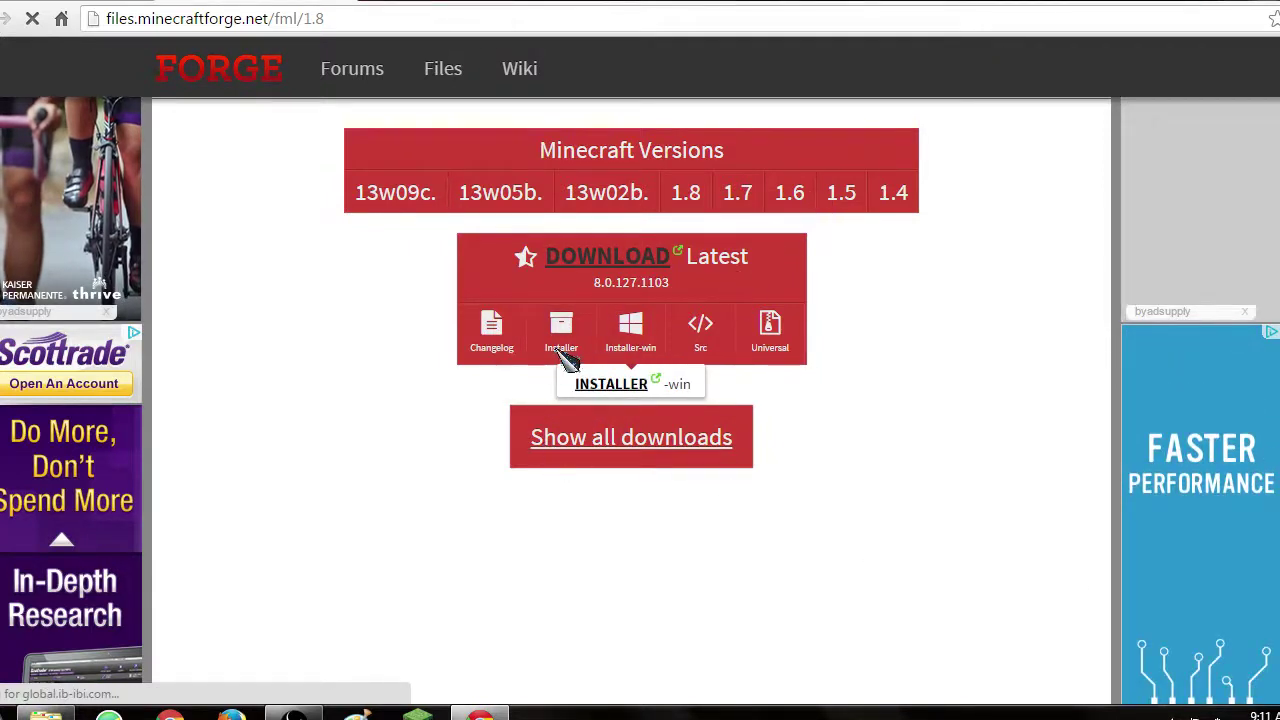
pyautogui.moveTo(568, 360)
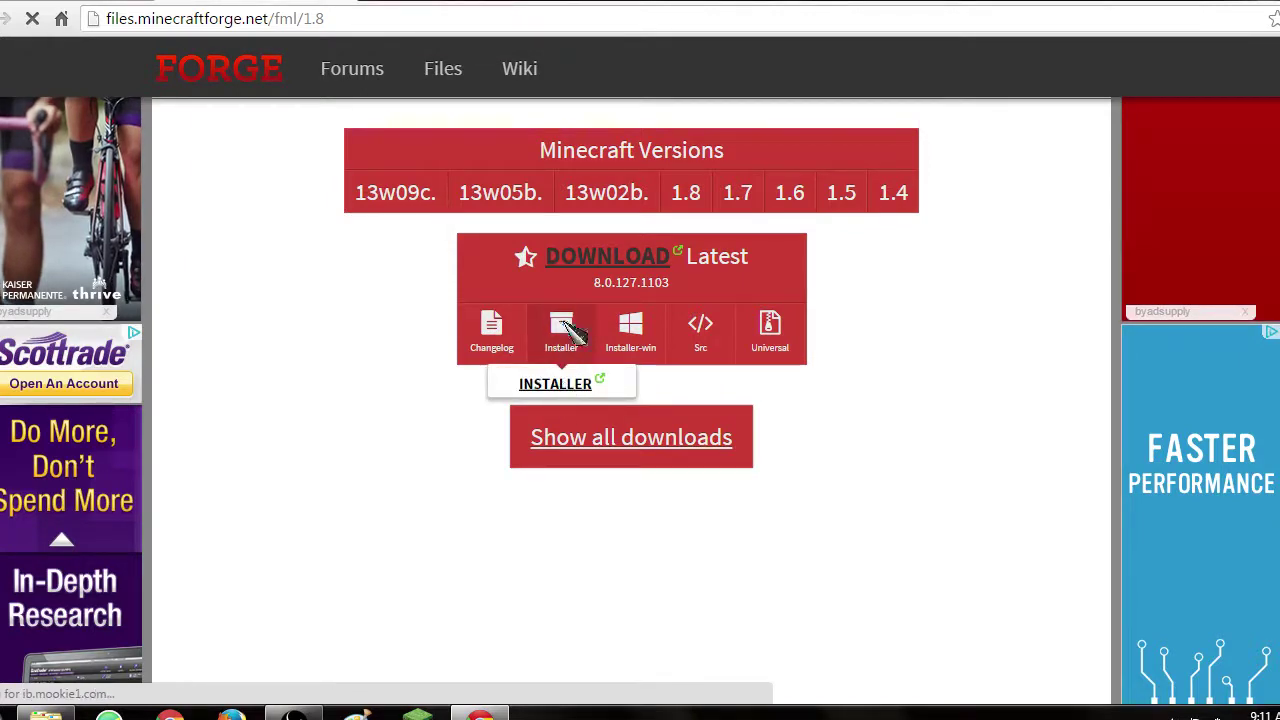
pyautogui.click(560, 384)
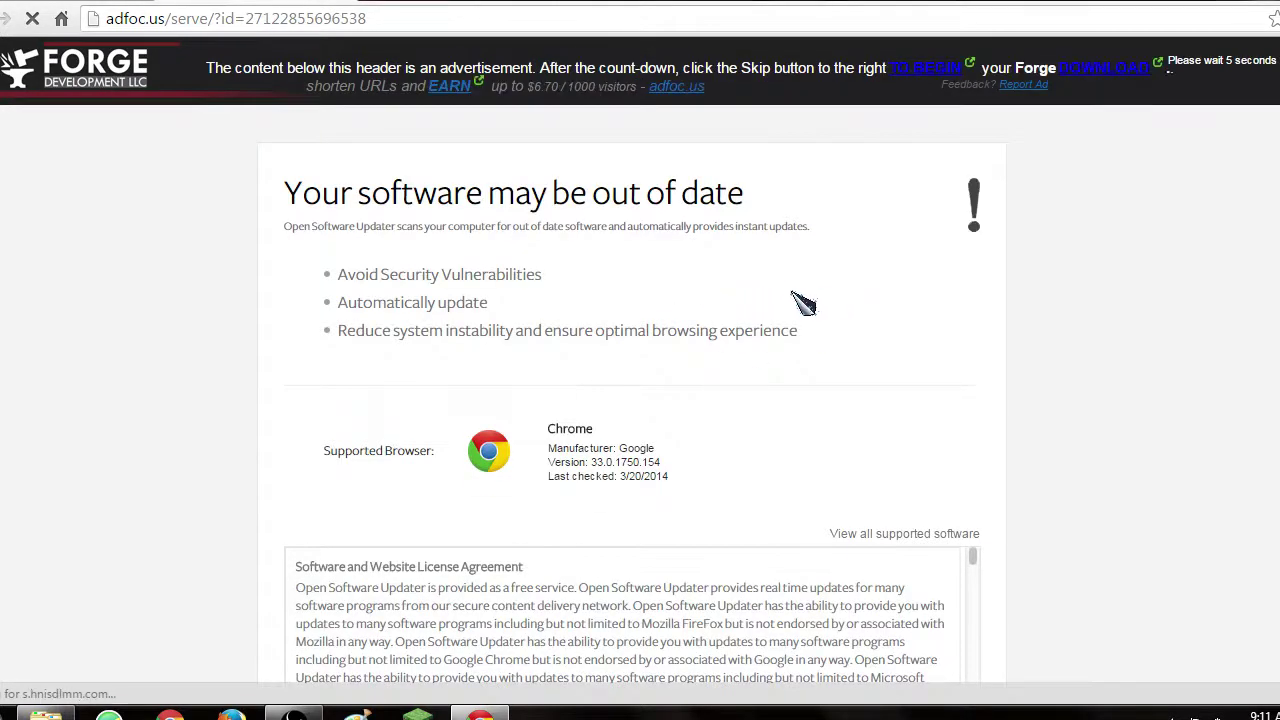
# Step: Start the Open Software Updater download offered on the advertisement page, leaving the downloaded SetupNow.exe unopened
pyautogui.scroll(-3, 791, 300)
pyautogui.click(935, 428)
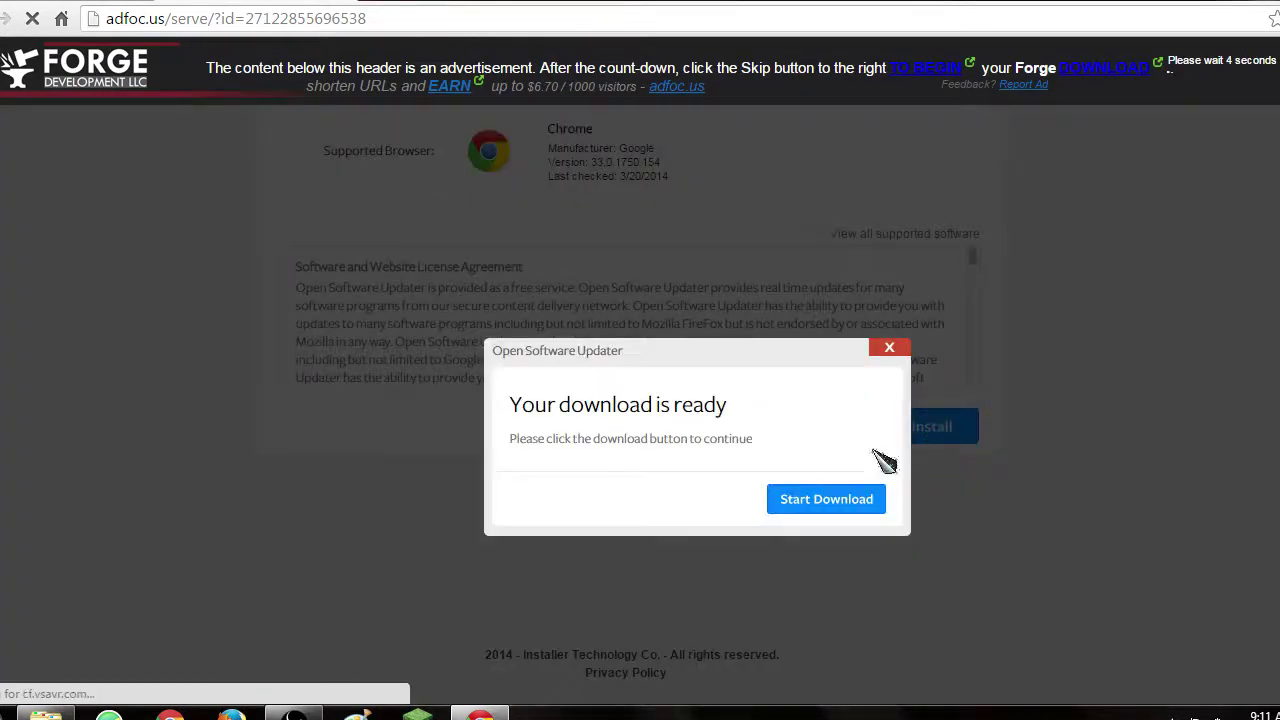
pyautogui.click(826, 495)
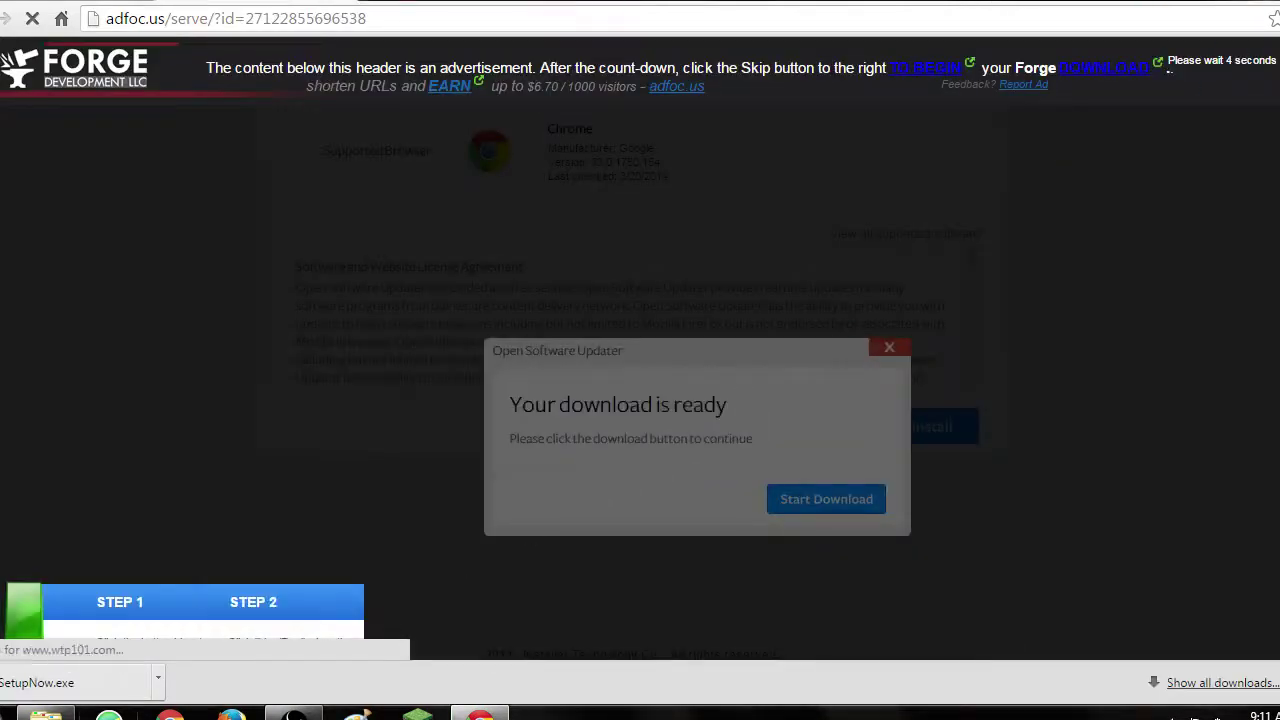
pyautogui.rightClick(106, 690)
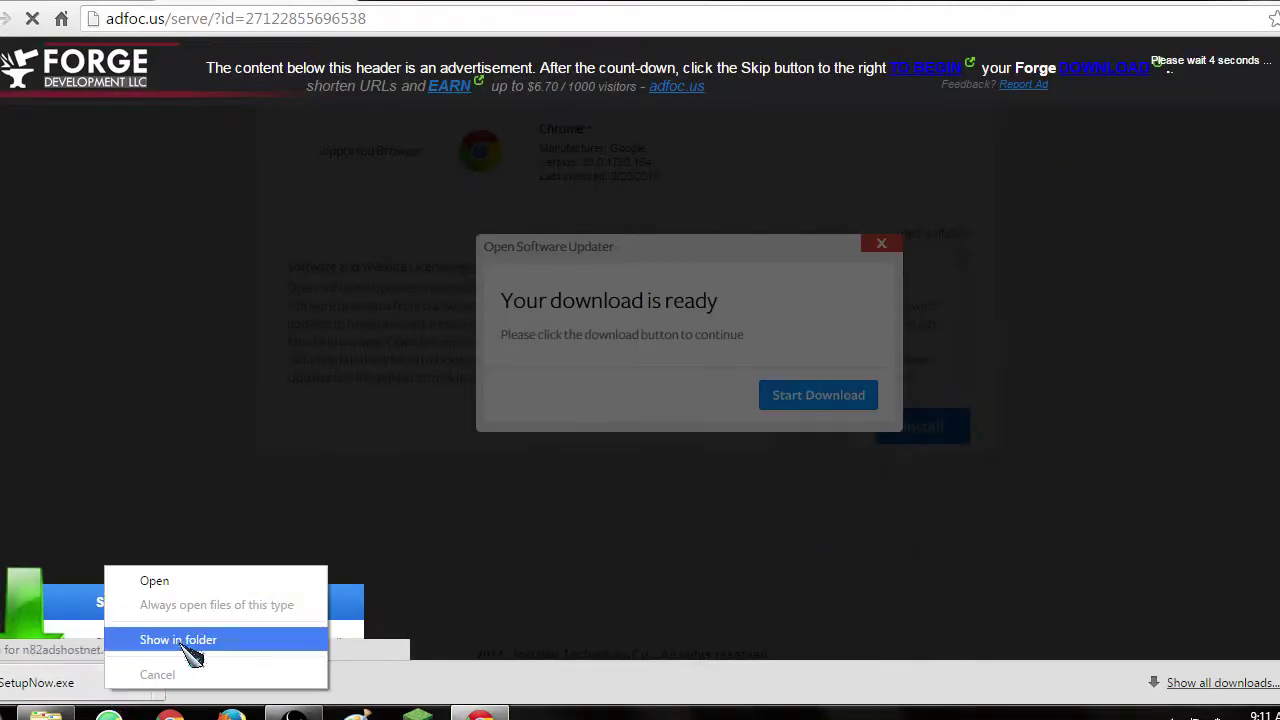
pyautogui.click(612, 494)
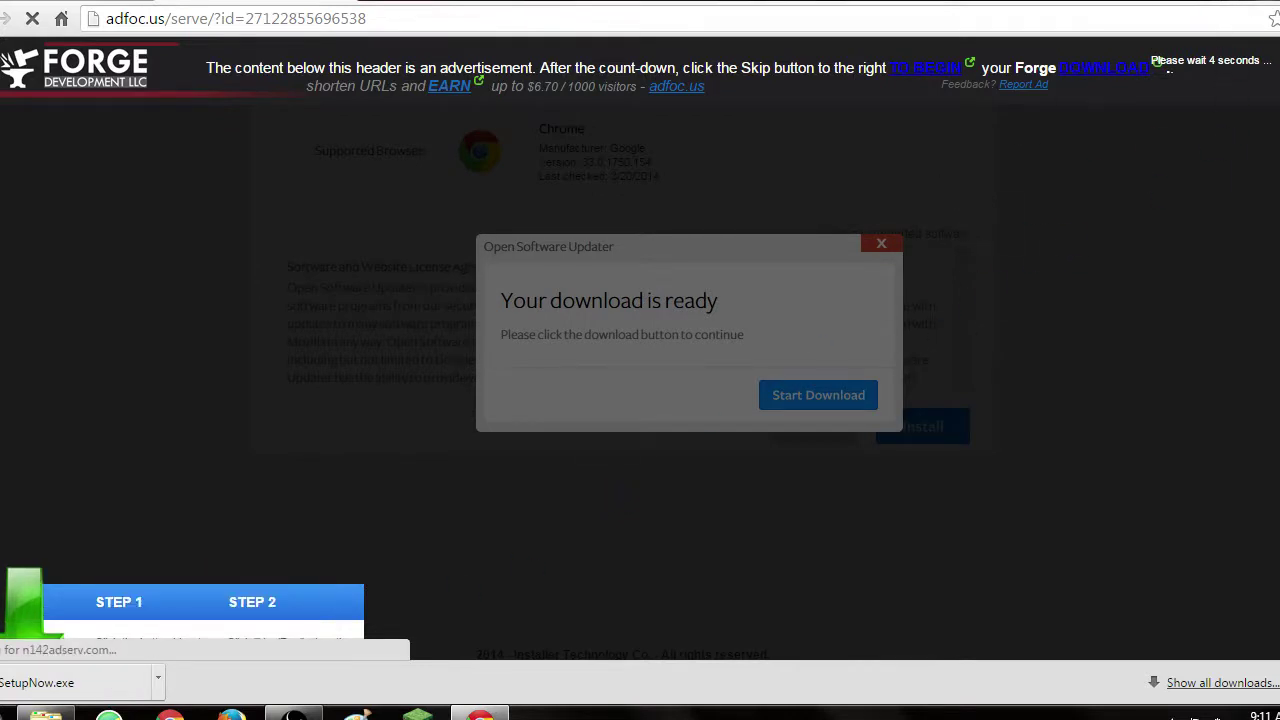
# Step: Close Chrome and open Firefox instead
pyautogui.click(1265, 7)
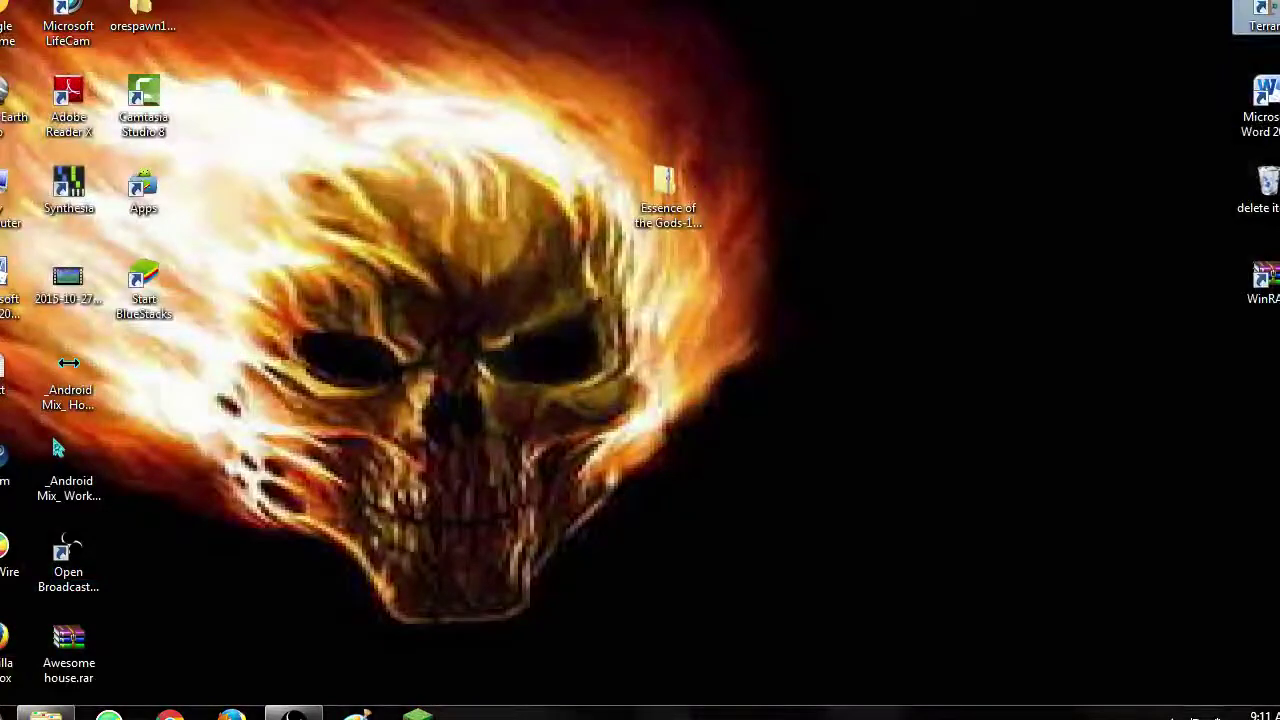
pyautogui.click(231, 716)
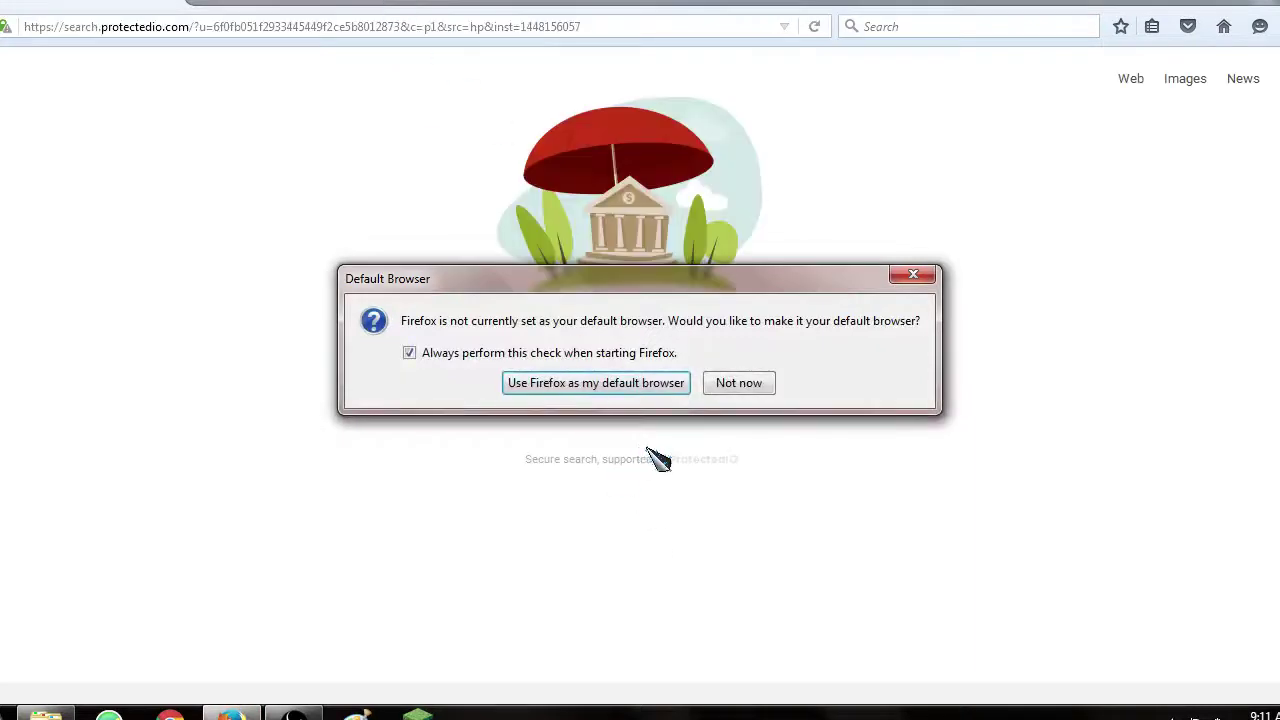
# Step: Decline making Firefox the default browser and open the Minecraft Forge 1.8 downloads page by looking up "forge" in the browsing history
pyautogui.click(736, 386)
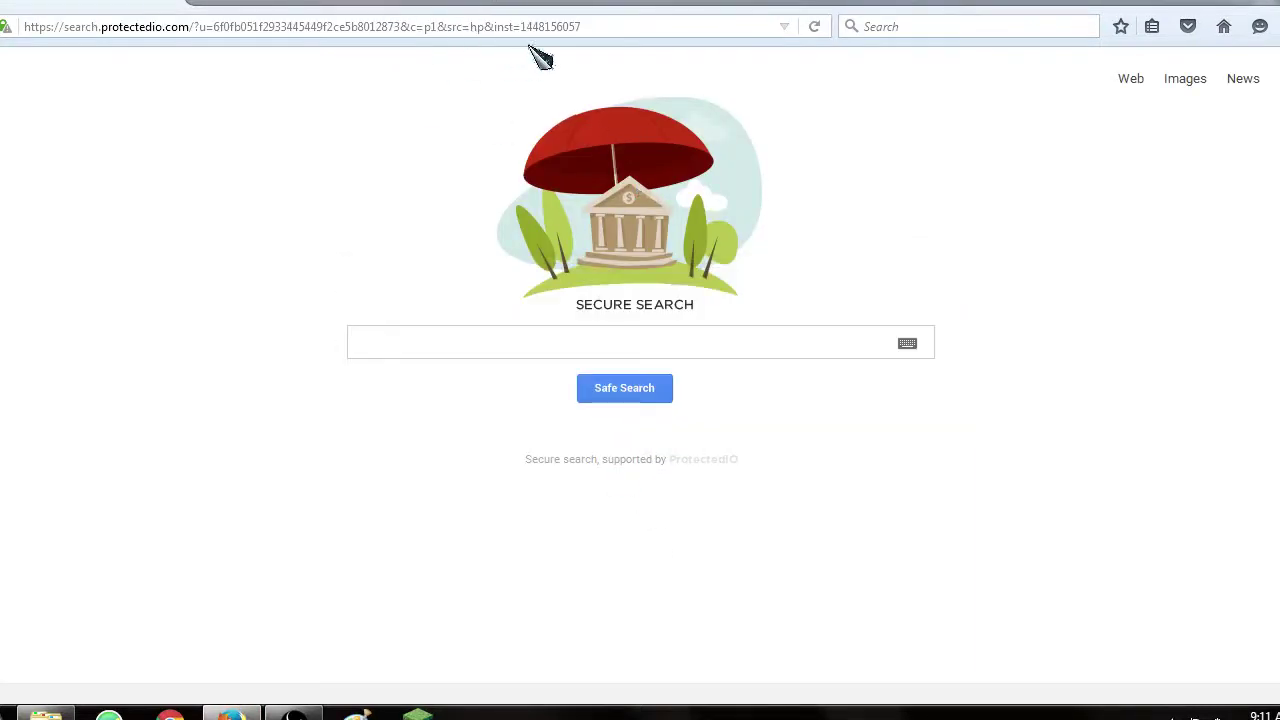
pyautogui.click(571, 27)
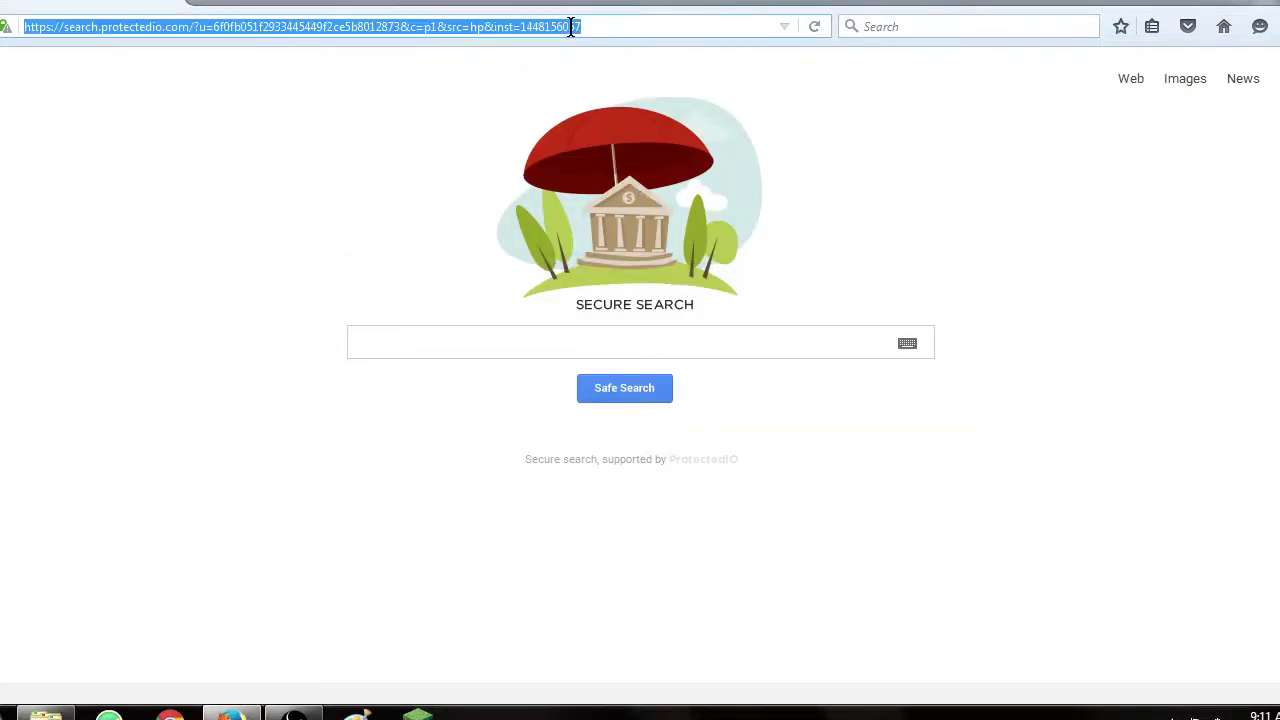
pyautogui.press('BackSpace')
pyautogui.write('forgwe')
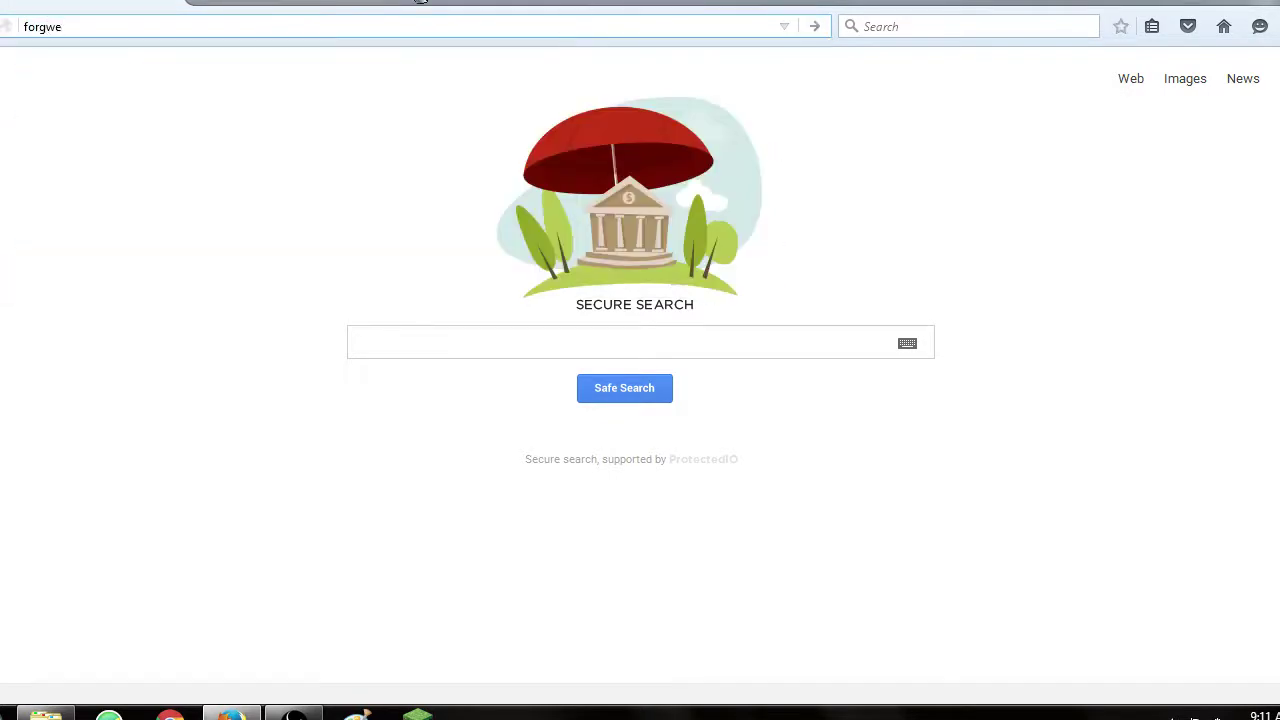
pyautogui.press('BackSpace')
pyautogui.press('BackSpace')
pyautogui.write('e')
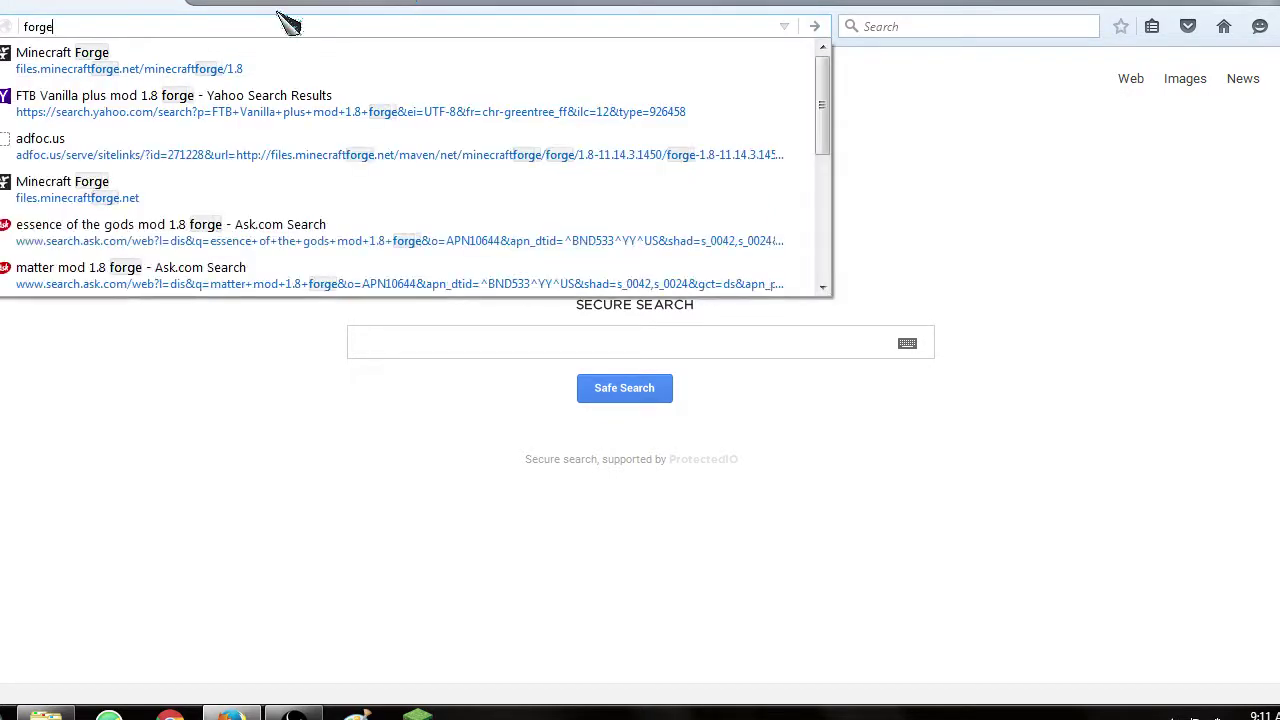
pyautogui.click(246, 62)
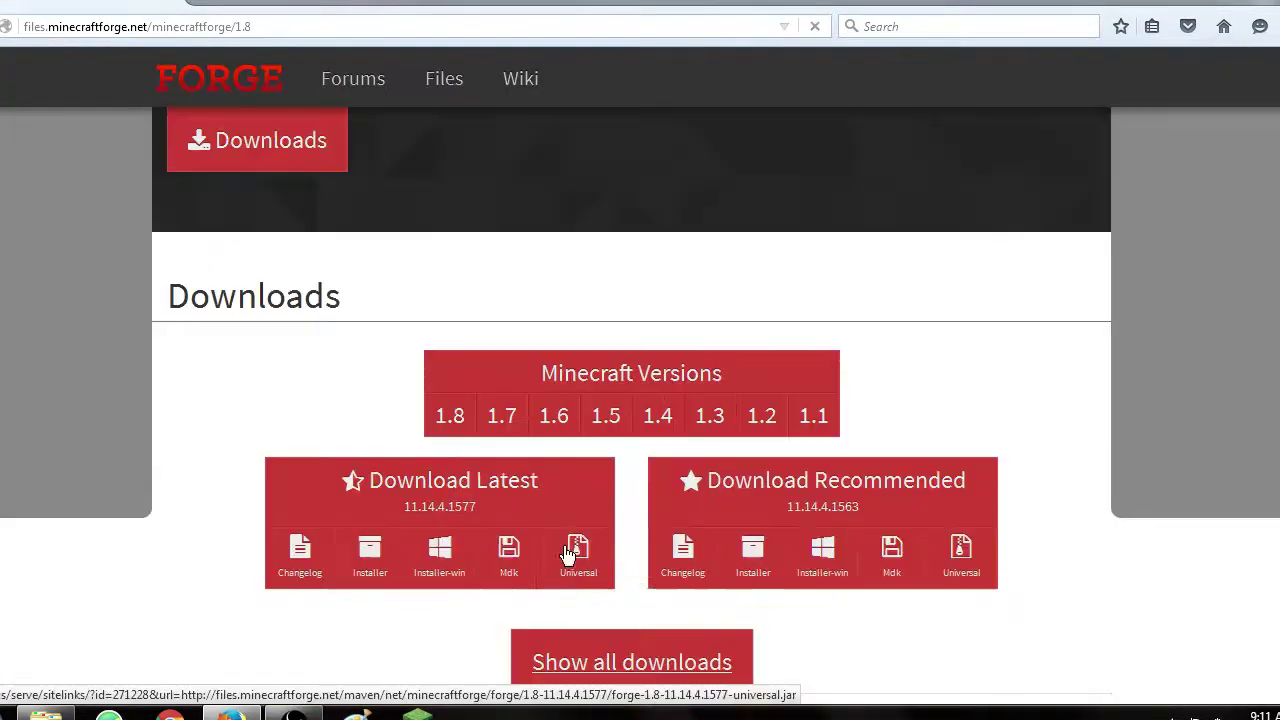
pyautogui.moveTo(466, 434)
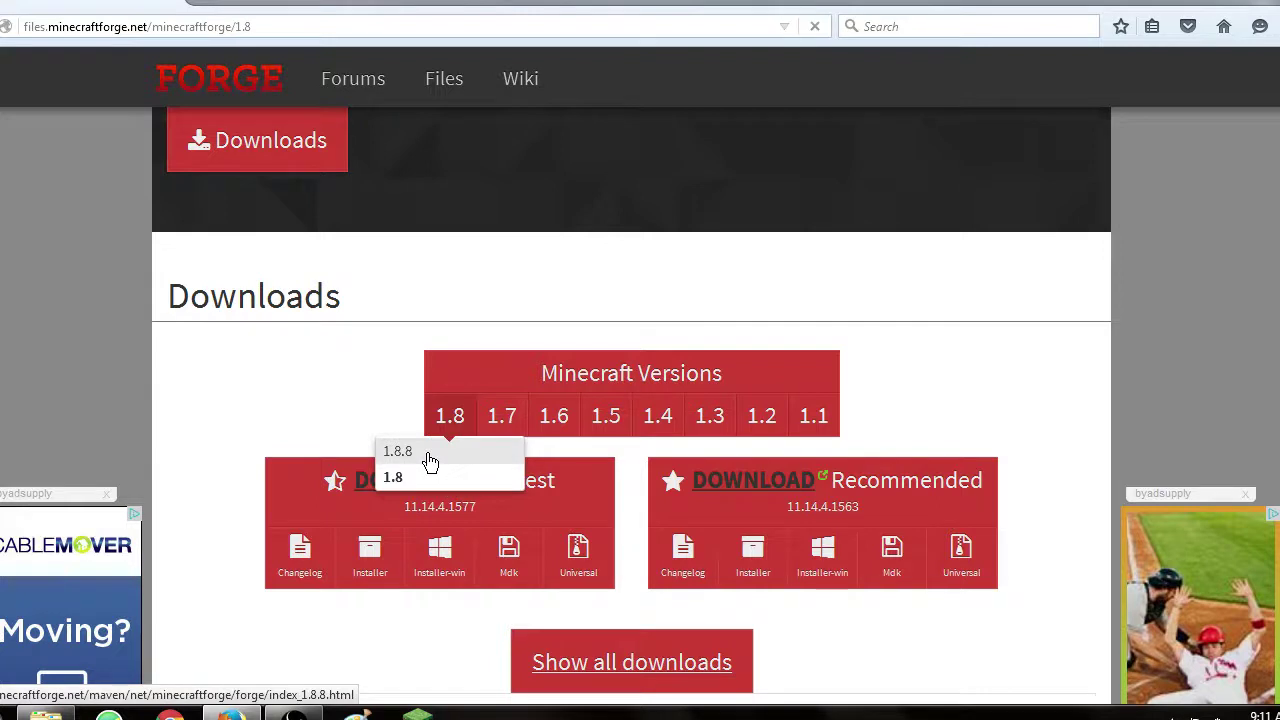
pyautogui.moveTo(430, 582)
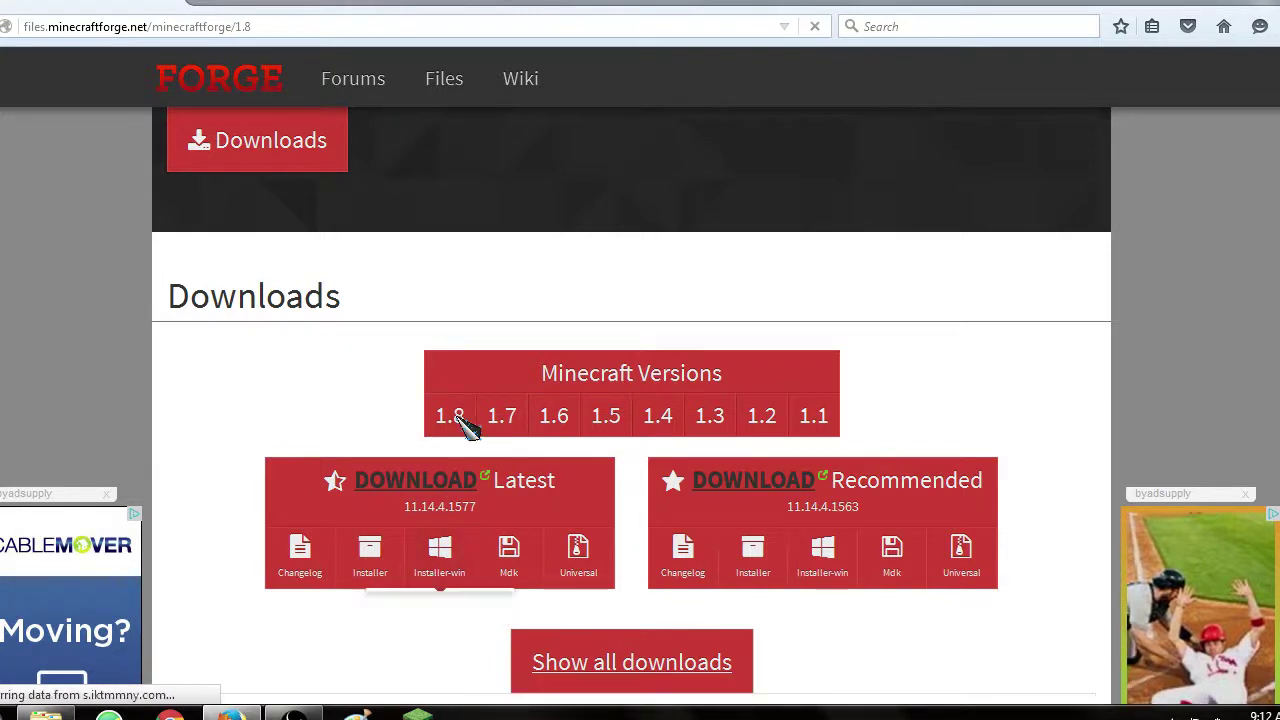
pyautogui.moveTo(450, 452)
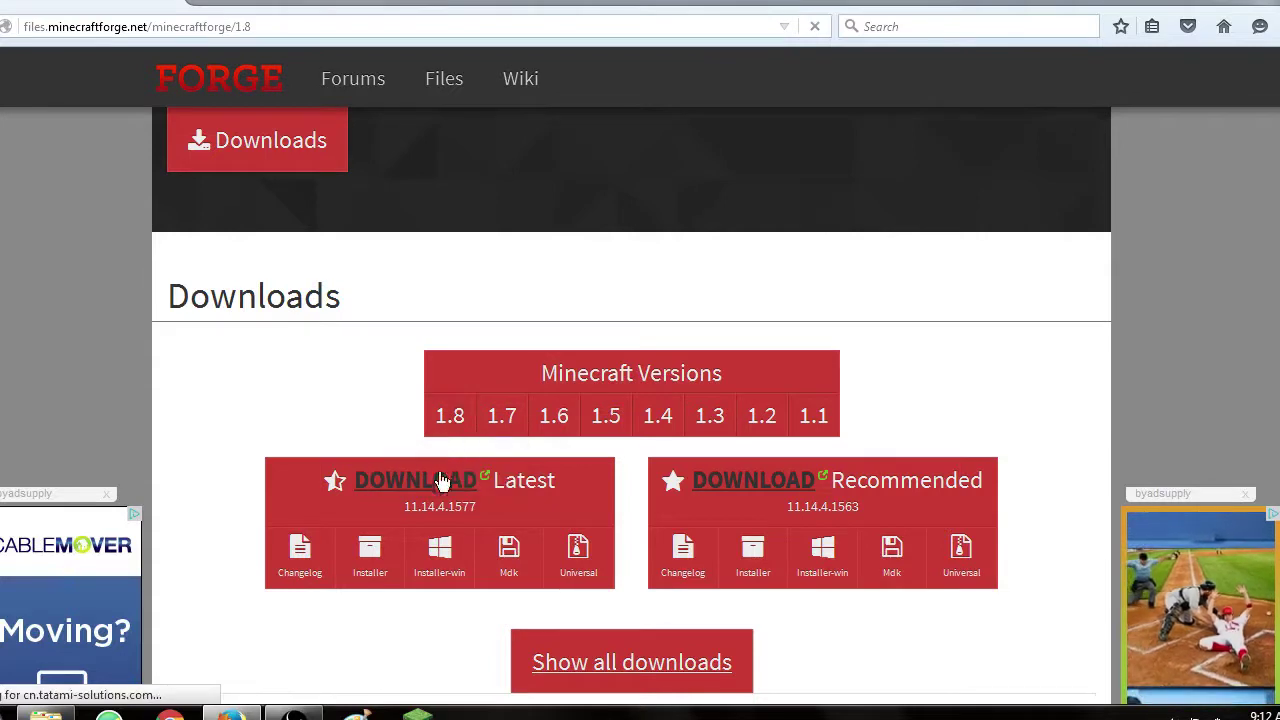
pyautogui.click(540, 567)
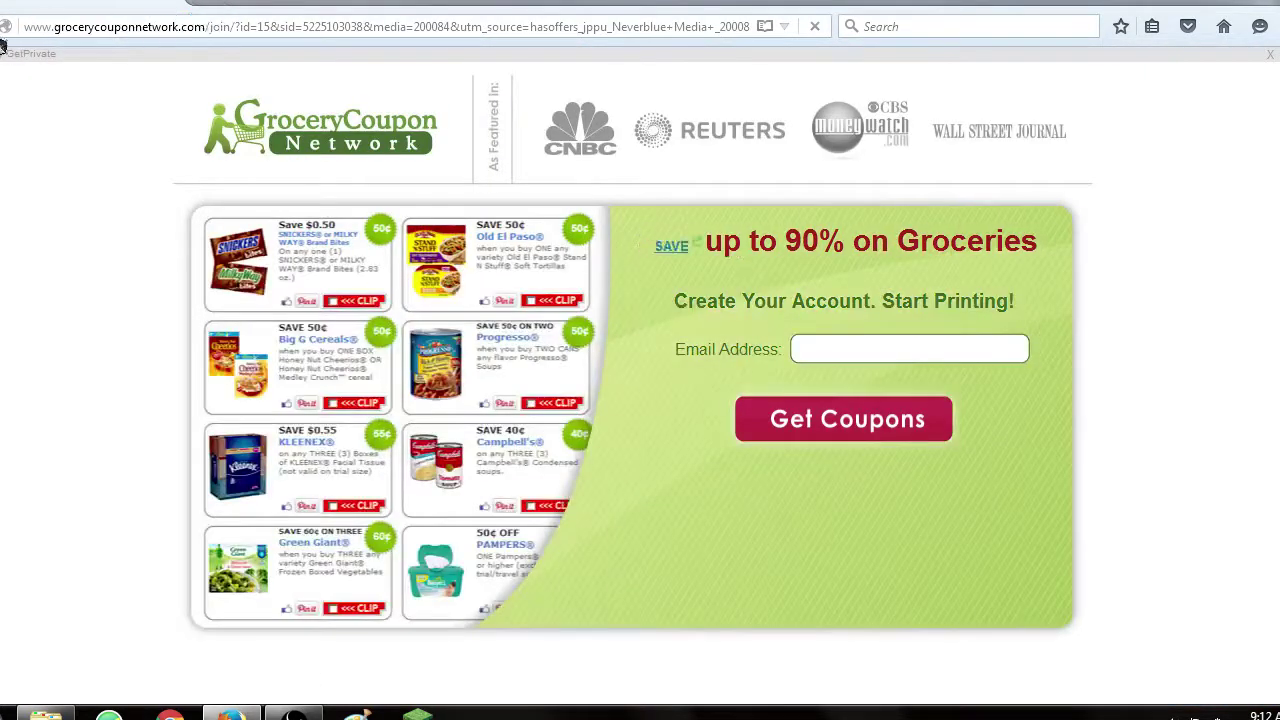
pyautogui.click(7, 26)
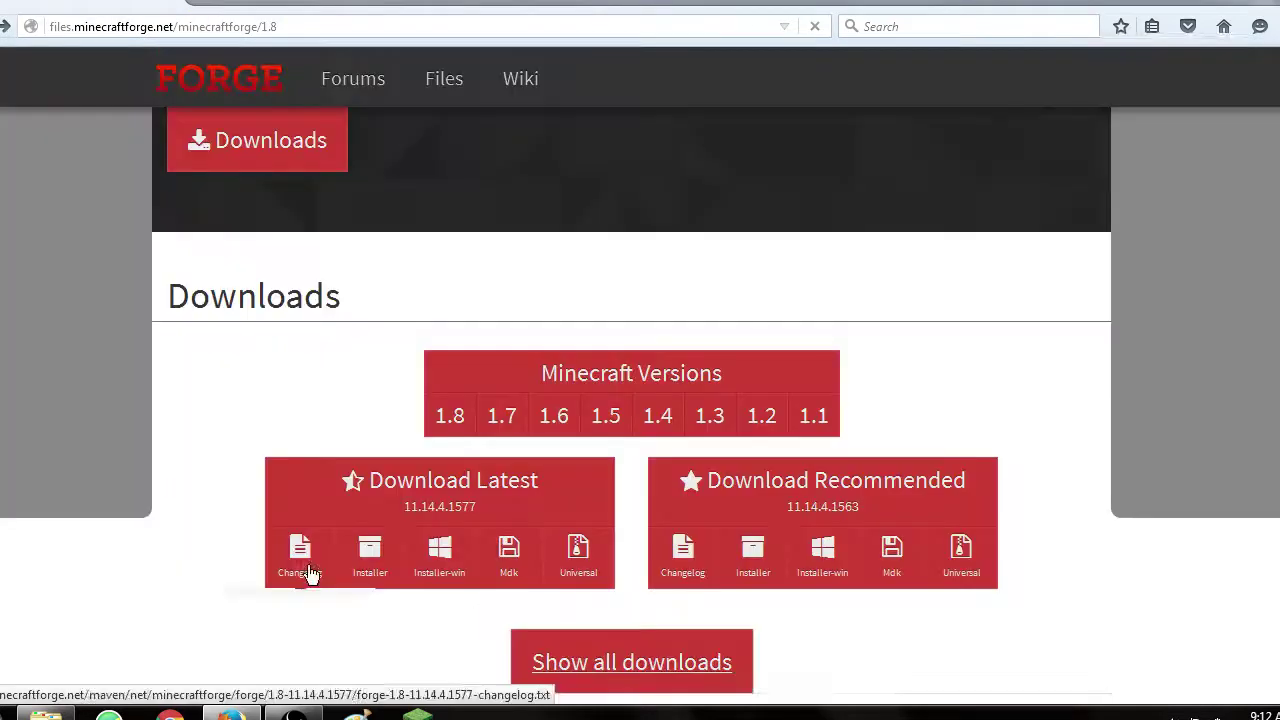
# Step: Request the Installer of the recommended Forge 1.8 download and skip the advertisement page after its countdown
pyautogui.moveTo(450, 430)
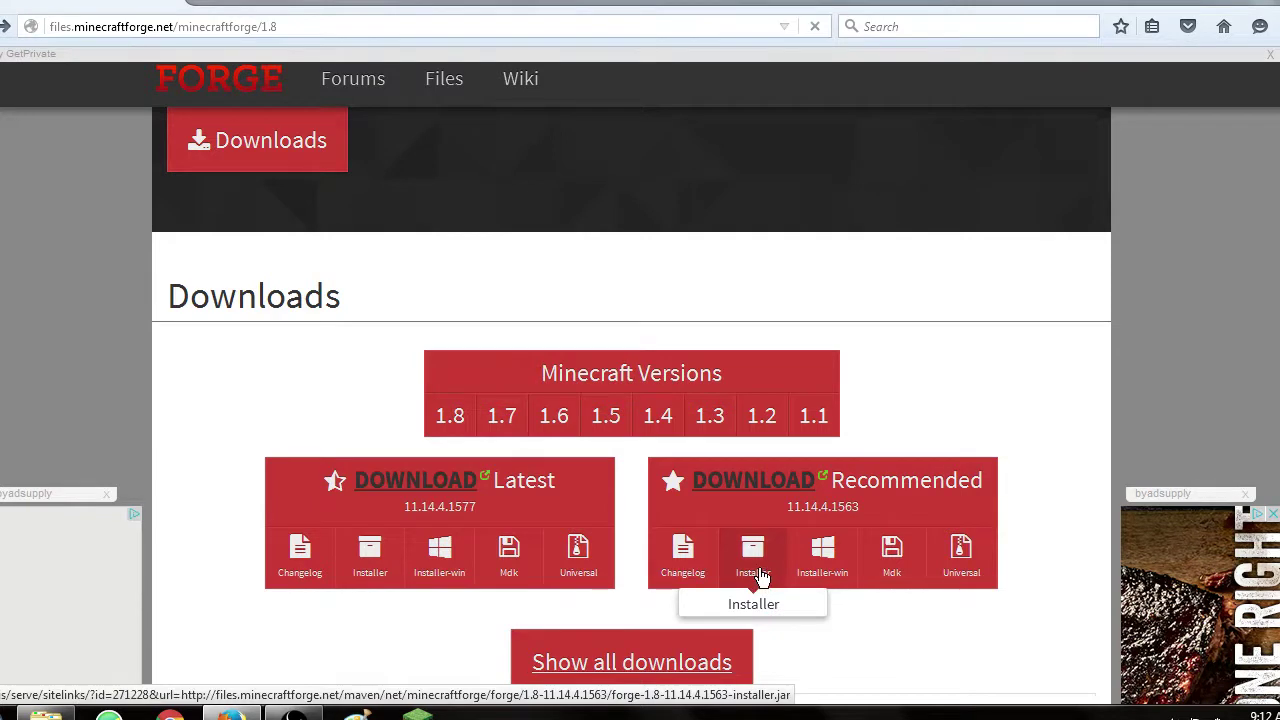
pyautogui.click(752, 565)
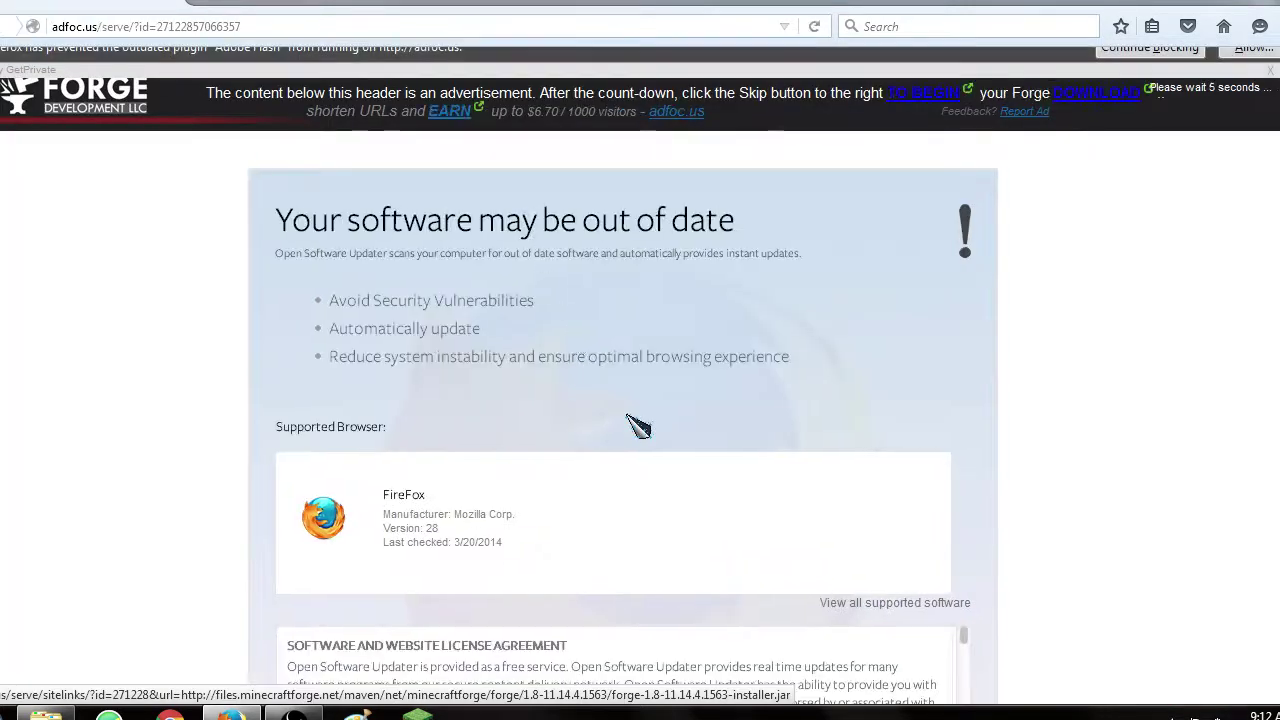
pyautogui.scroll(-2, 634, 418)
pyautogui.scroll(-1, 857, 608)
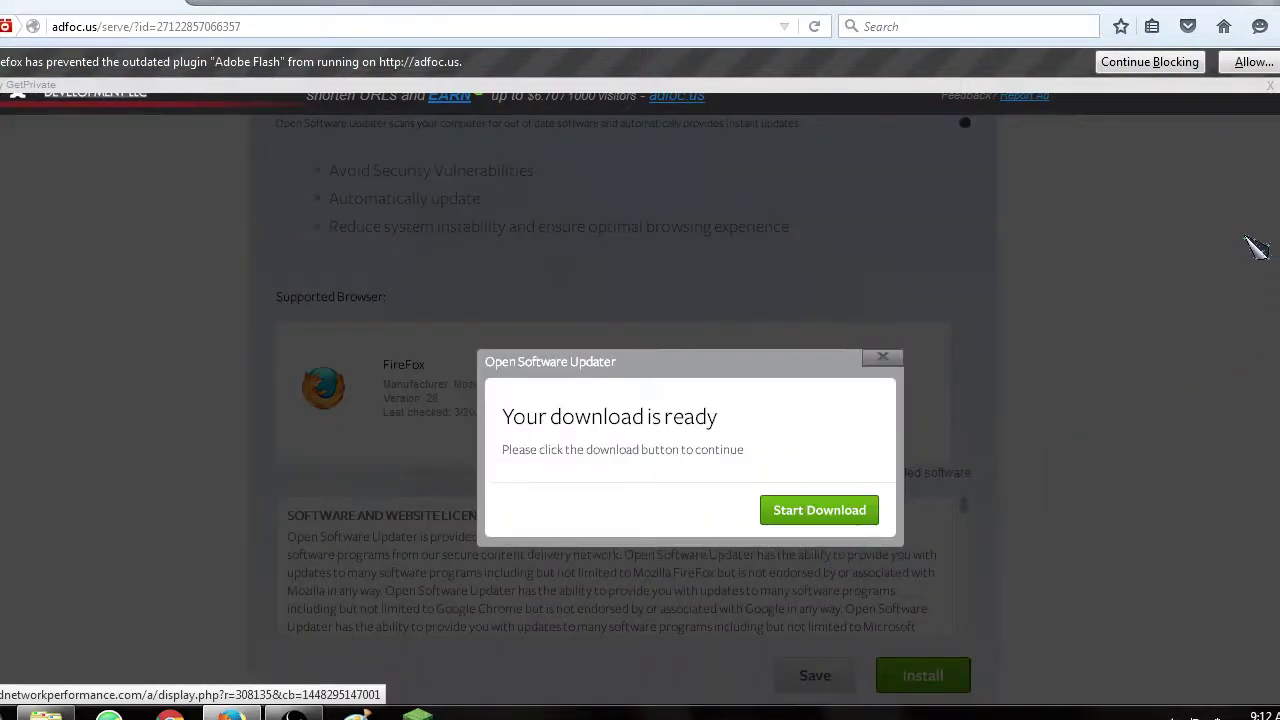
pyautogui.scroll(1, 1250, 246)
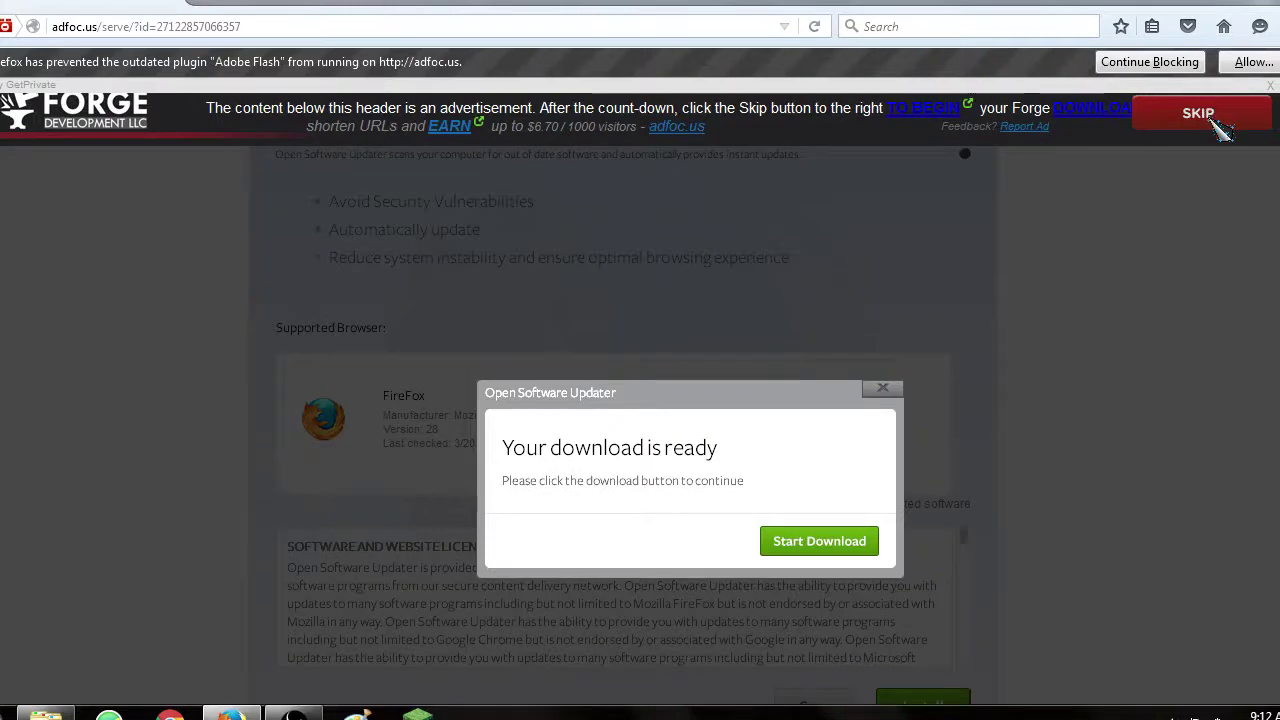
pyautogui.click(1205, 115)
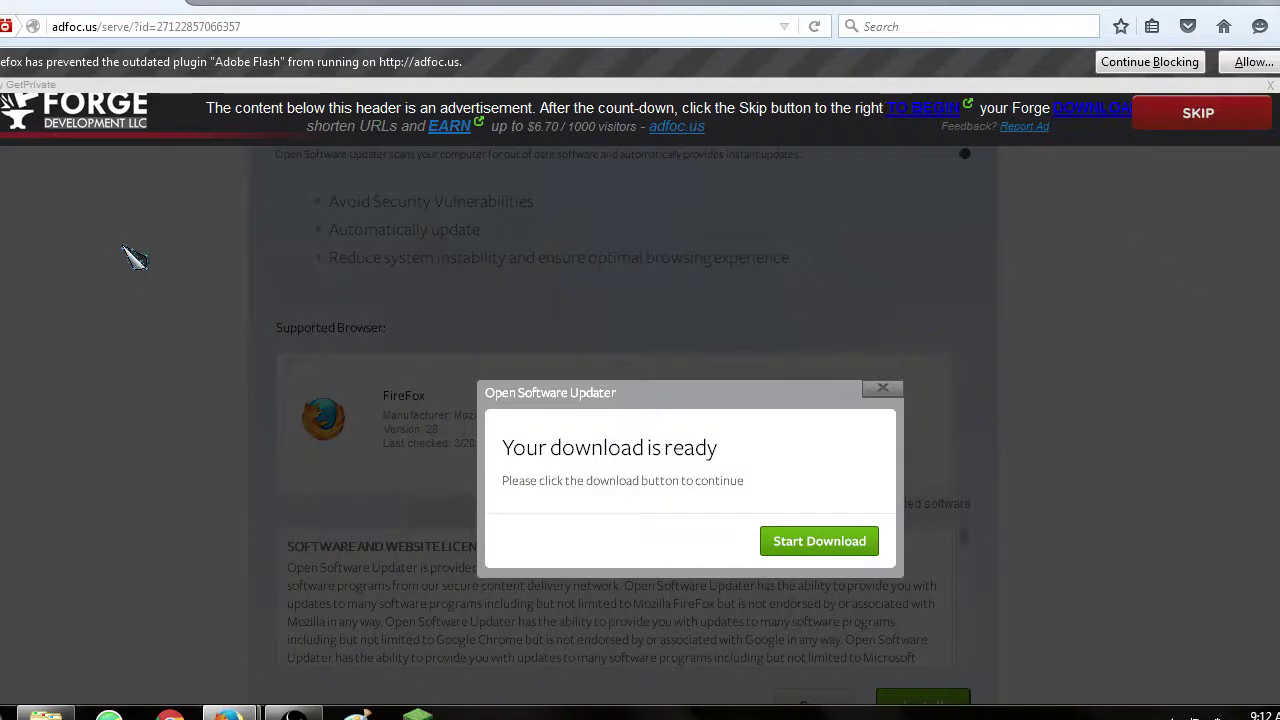
# Step: Close the fake "Browser Alert Breach" pop-up window and return to the AdFoc.us page
pyautogui.click(1172, 481)
pyautogui.moveTo(228, 715)
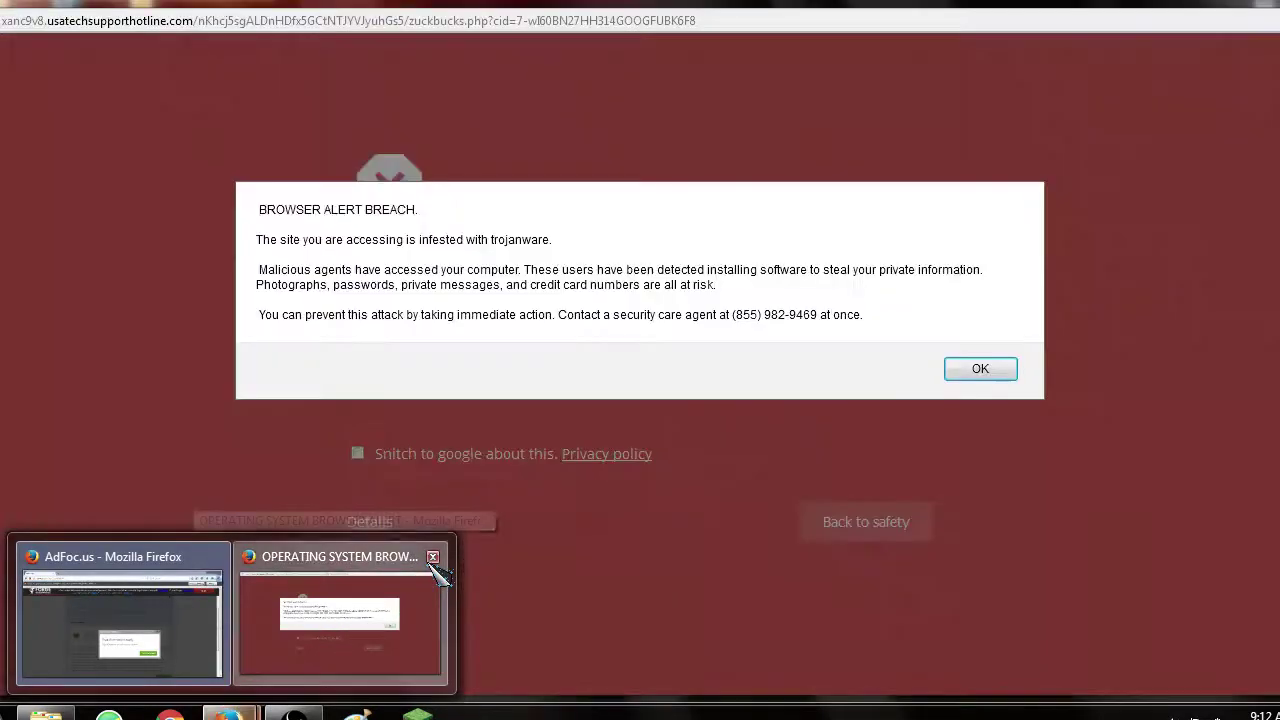
pyautogui.click(432, 557)
pyautogui.click(766, 338)
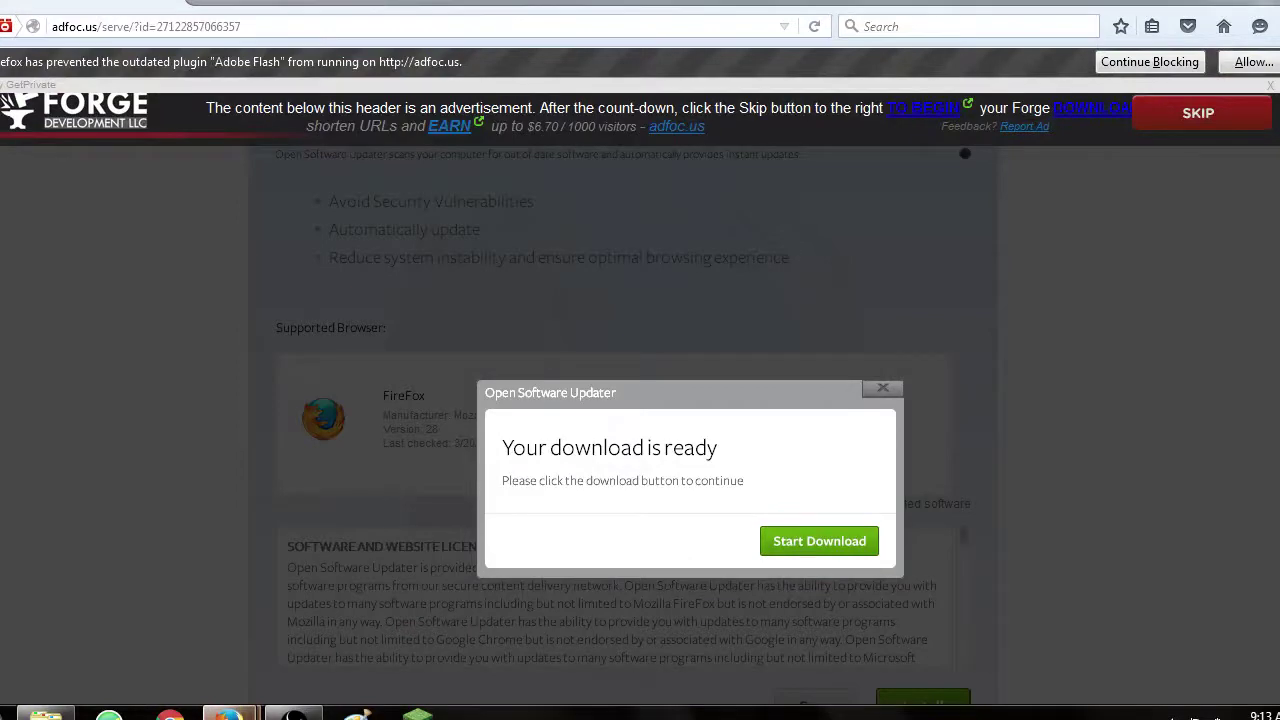
pyautogui.moveTo(228, 715)
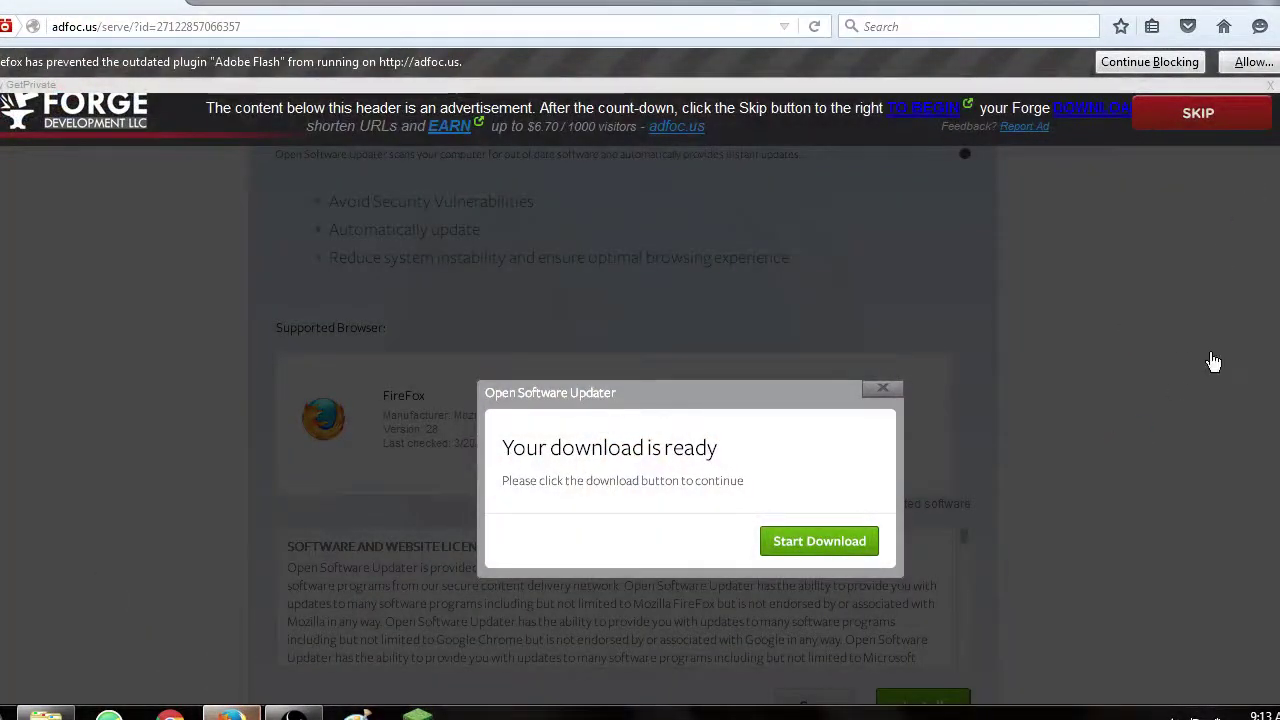
# Step: Copy forge-1.8-11.14.4.1563-installer.jar from Firefox's downloads list to the desktop and minimize the downloads window
pyautogui.click(1260, 26)
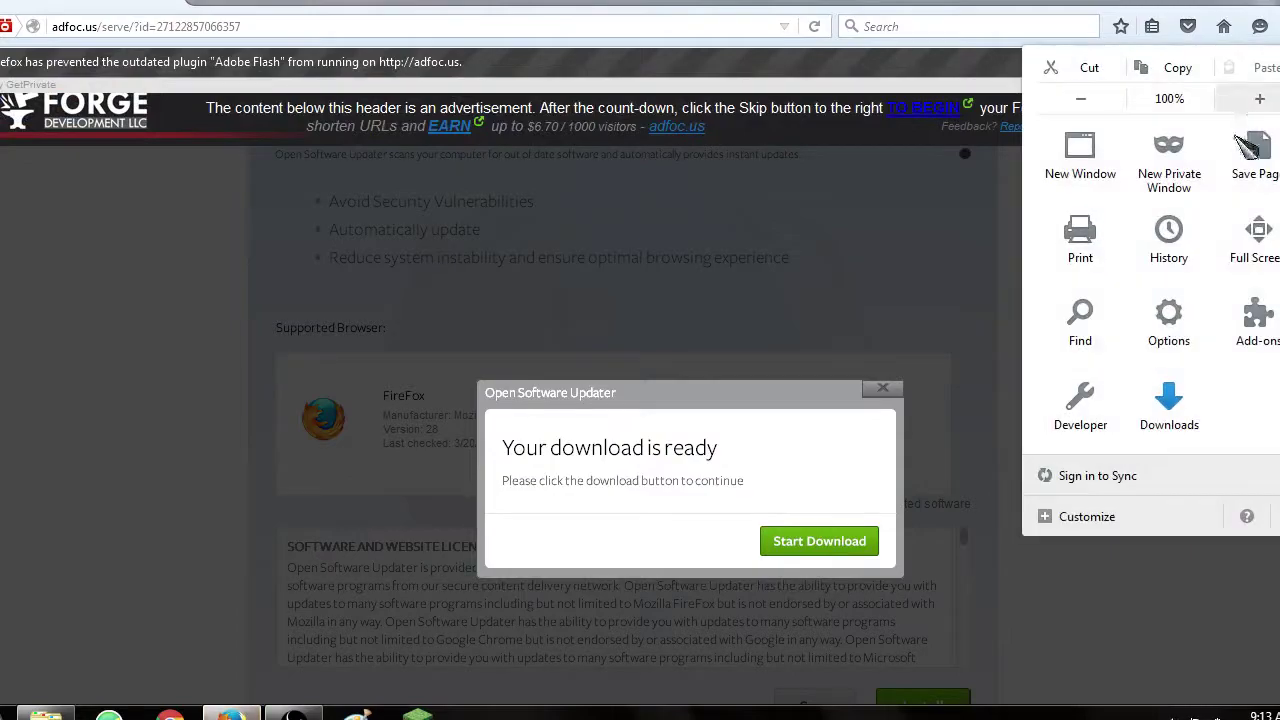
pyautogui.click(1169, 405)
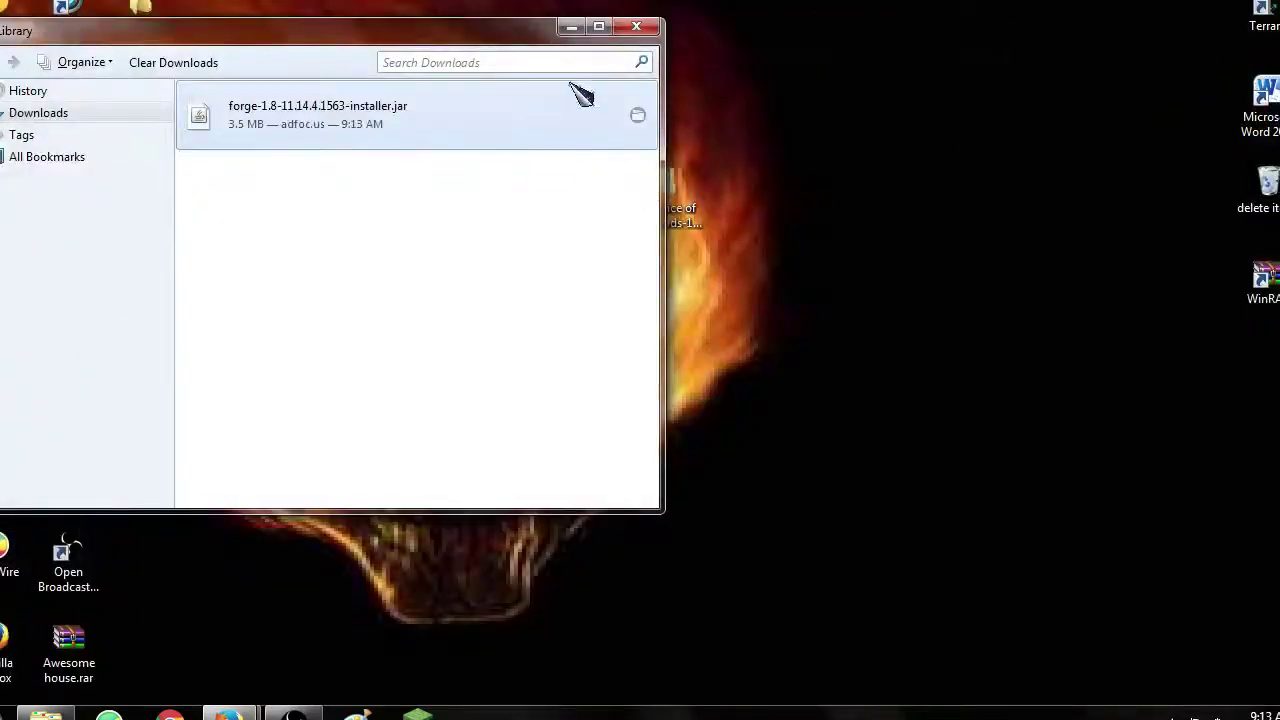
pyautogui.moveTo(583, 95); pyautogui.dragTo(1014, 120)
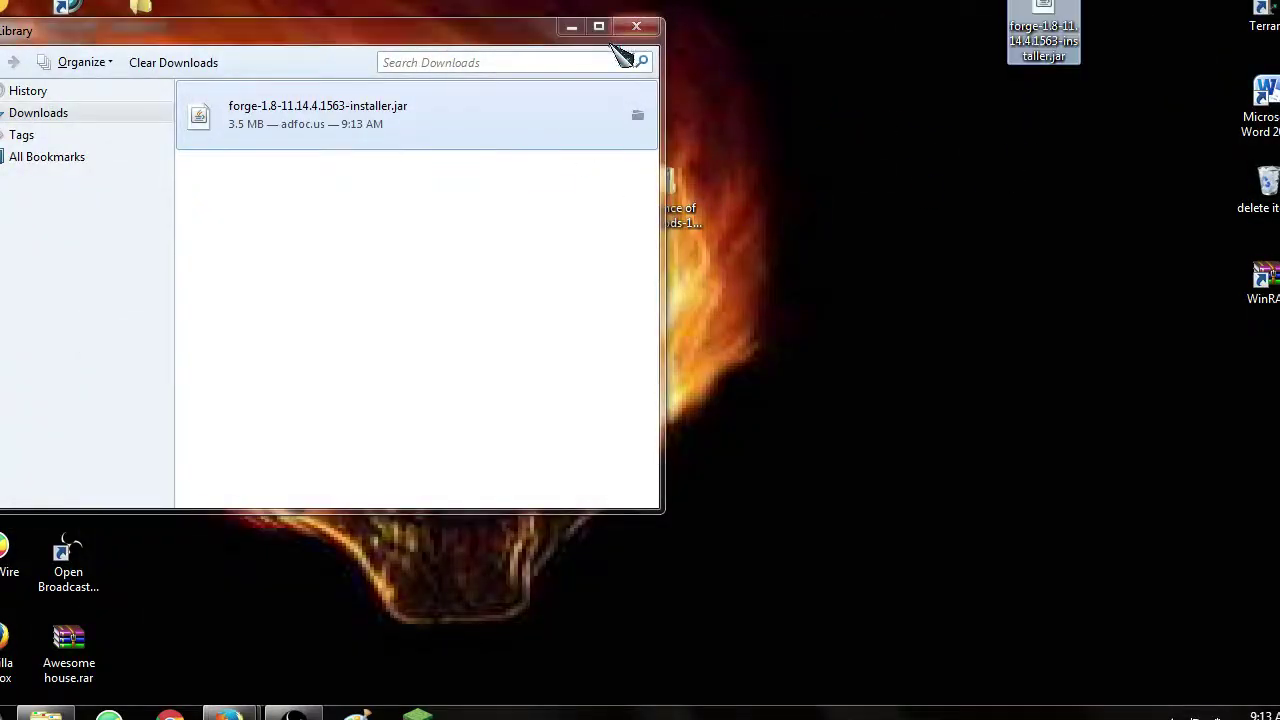
pyautogui.click(571, 27)
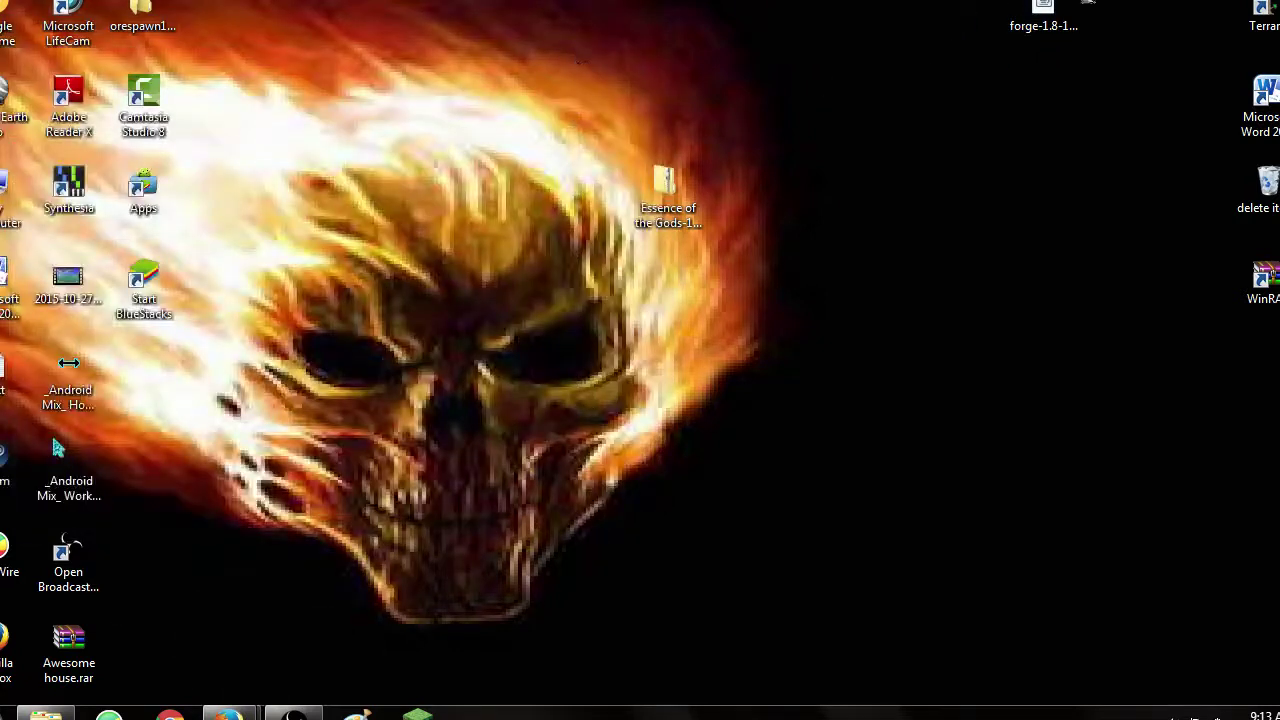
# Step: Open the Forge installer from the desktop, cancel its dialog, and move the installer file below the WinRAR icon
pyautogui.doubleClick(1062, 10)
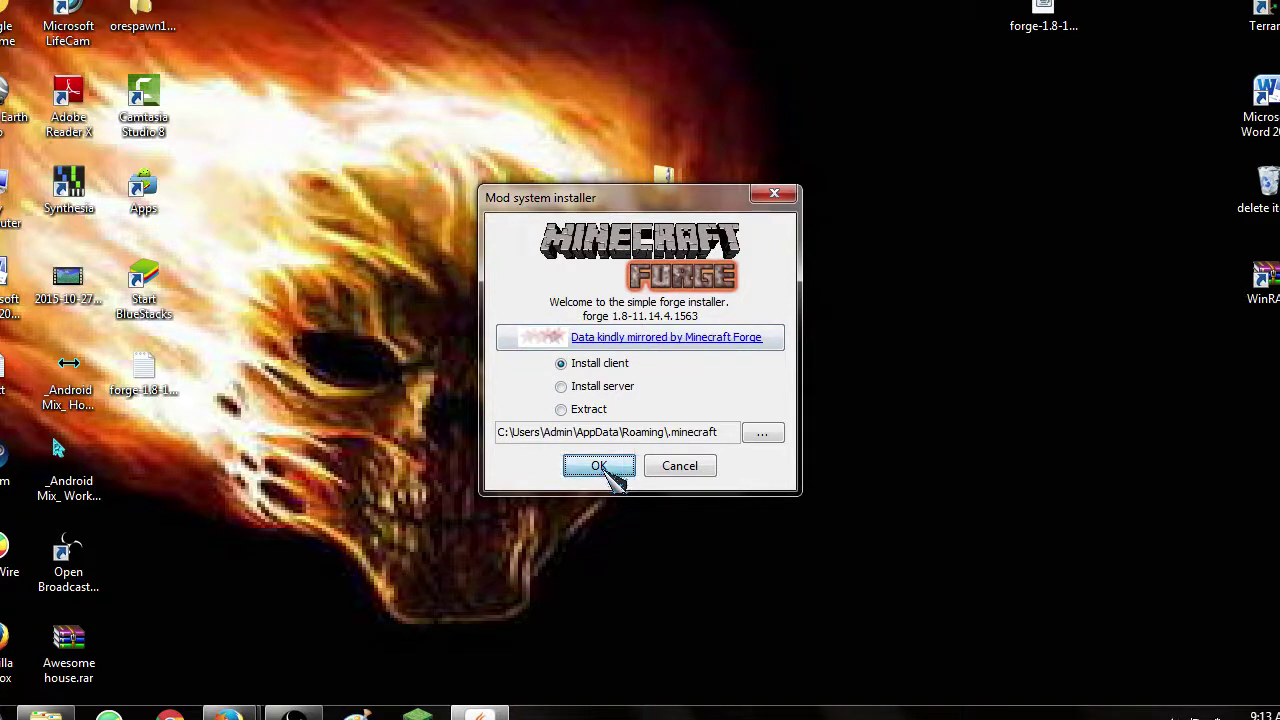
pyautogui.click(709, 468)
pyautogui.moveTo(1044, 15); pyautogui.dragTo(1262, 390)
# Step: Check the Forge profile's settings in the Minecraft Launcher and close them without saving
pyautogui.moveTo(933, 283); pyautogui.dragTo(925, 338)
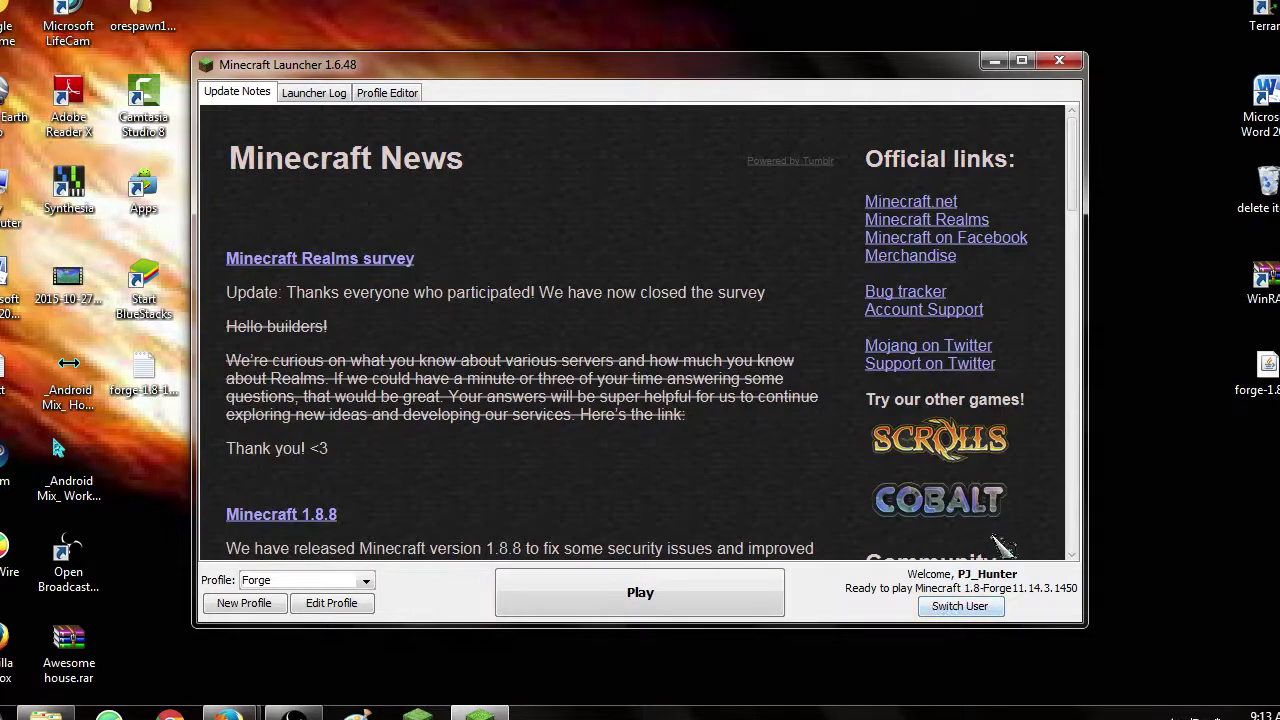
pyautogui.click(340, 601)
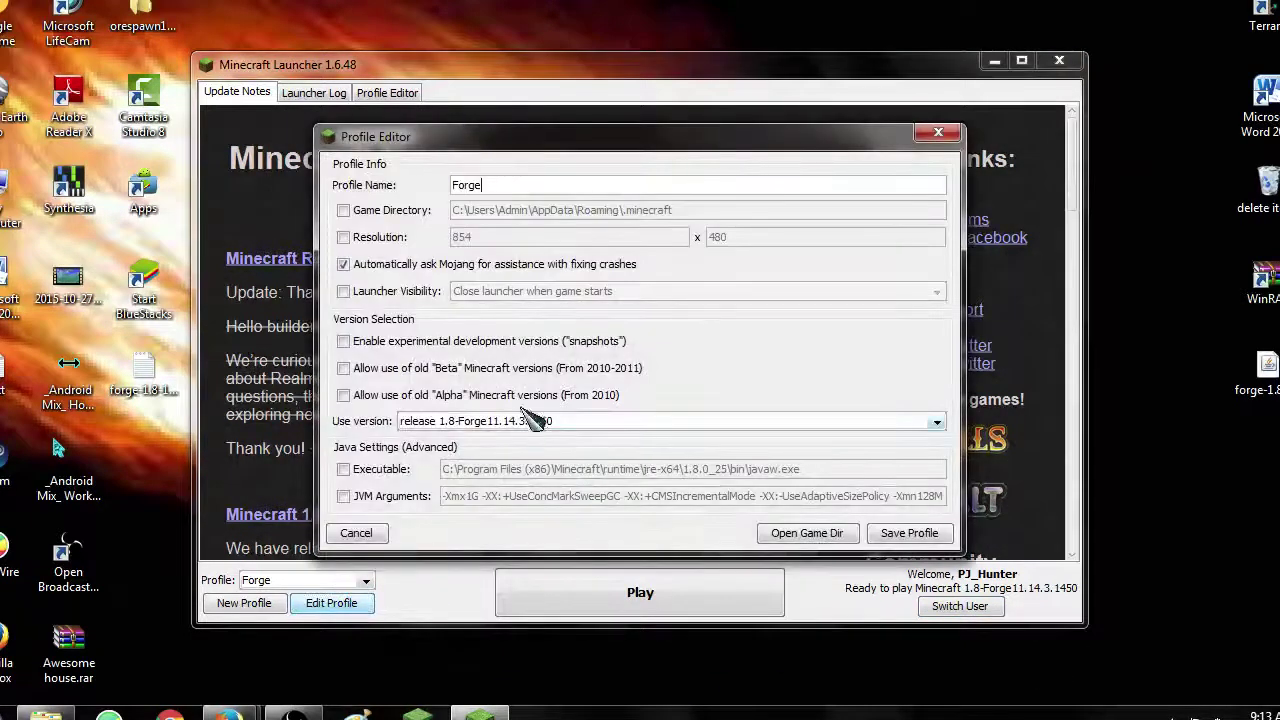
pyautogui.click(356, 532)
# Step: Switch to the player's own launcher profile, choose release 1.8-Forge11.14.3.1450 as its version, and save the profile
pyautogui.click(328, 580)
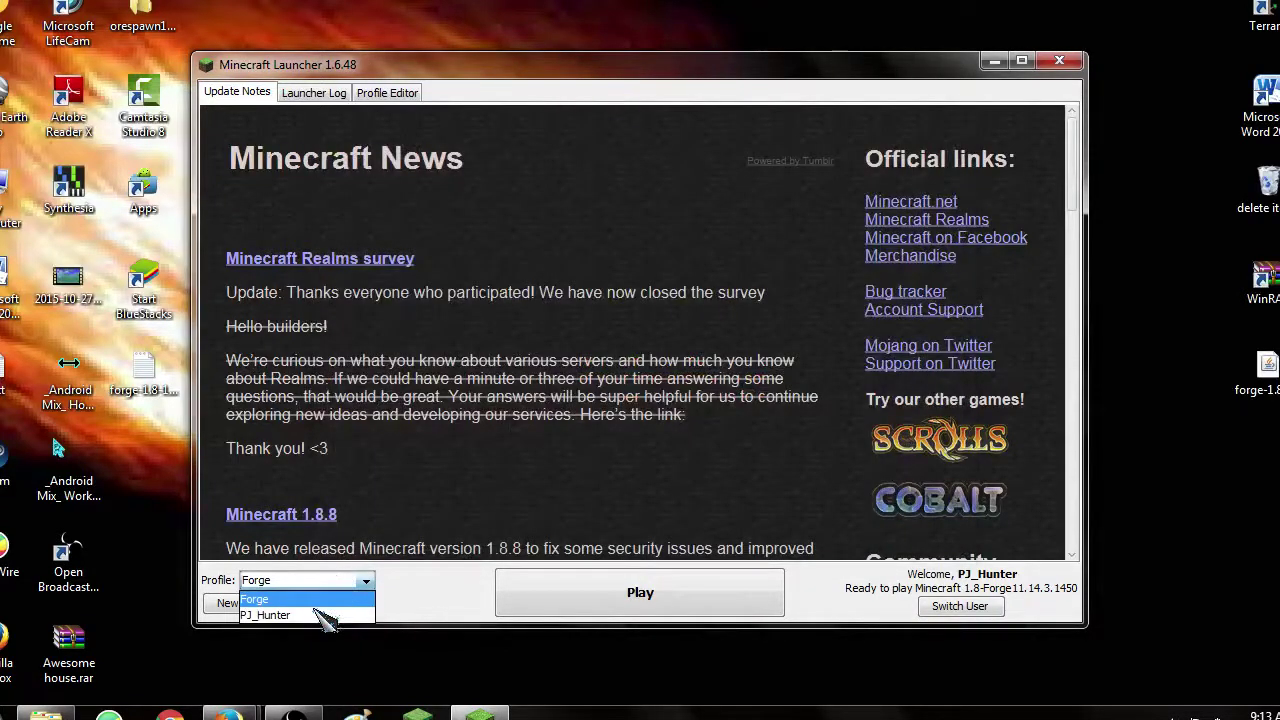
pyautogui.click(325, 614)
pyautogui.click(335, 606)
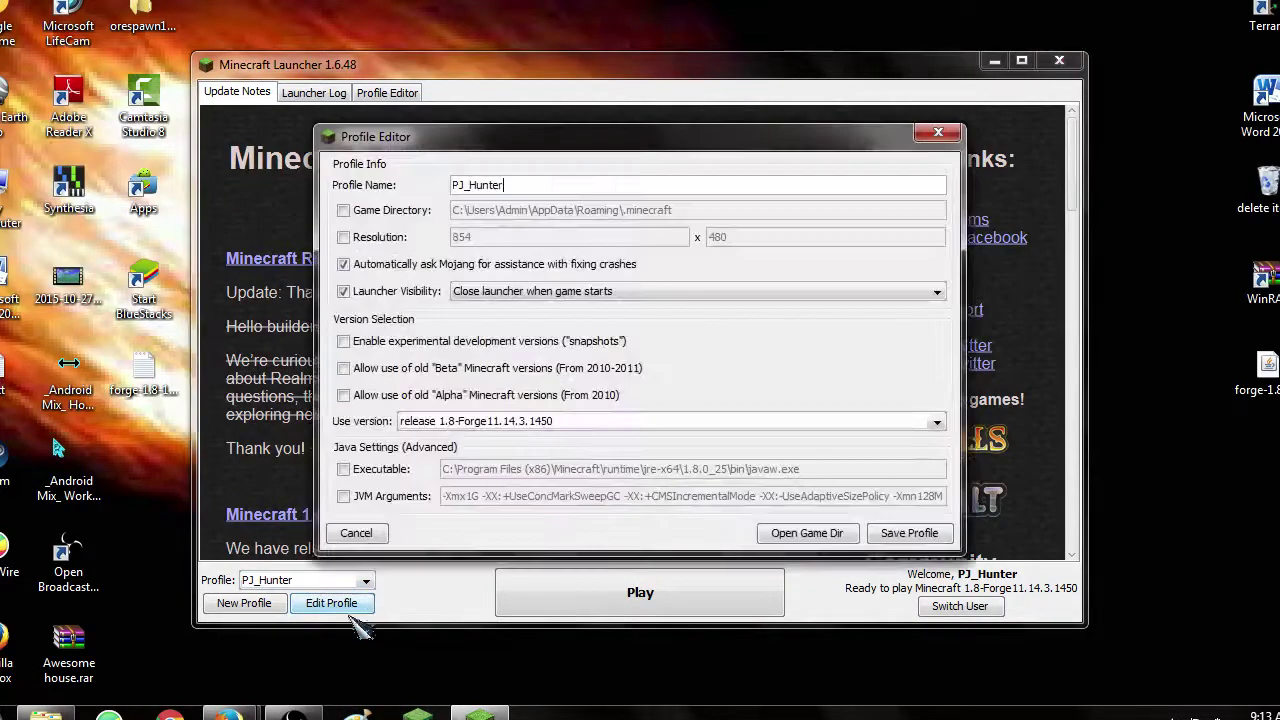
pyautogui.click(478, 421)
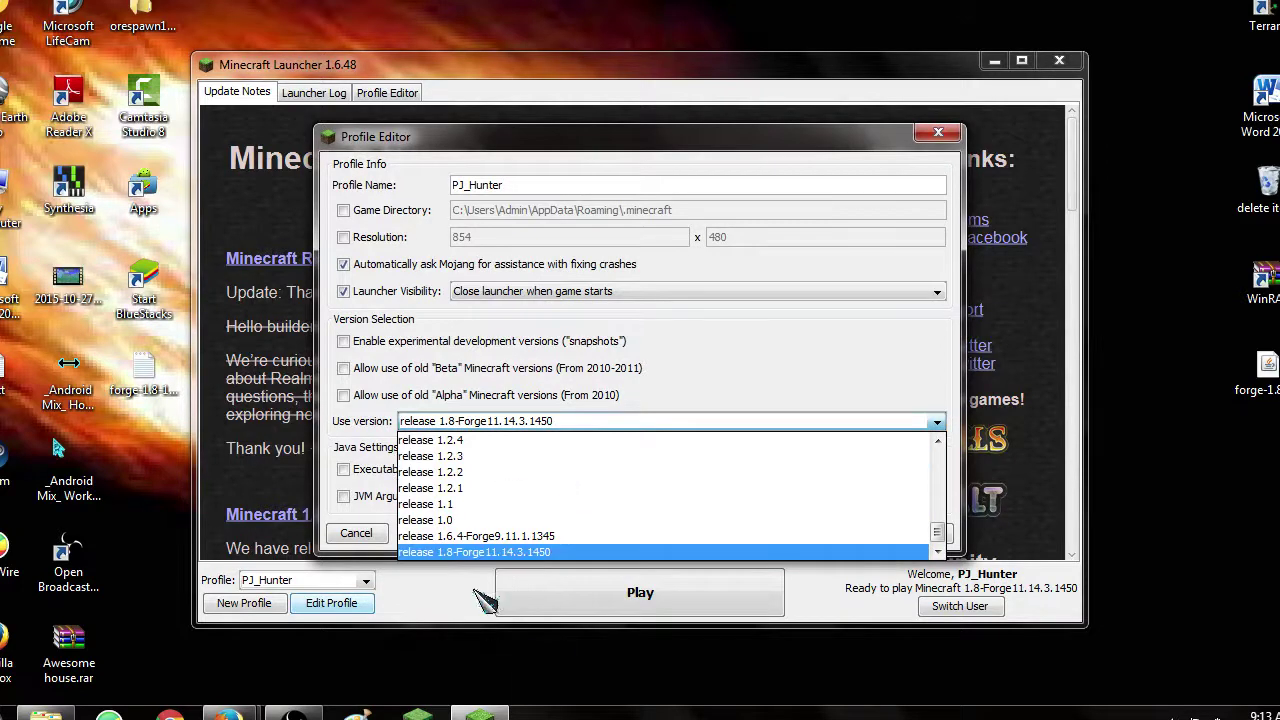
pyautogui.scroll(10, 475, 505)
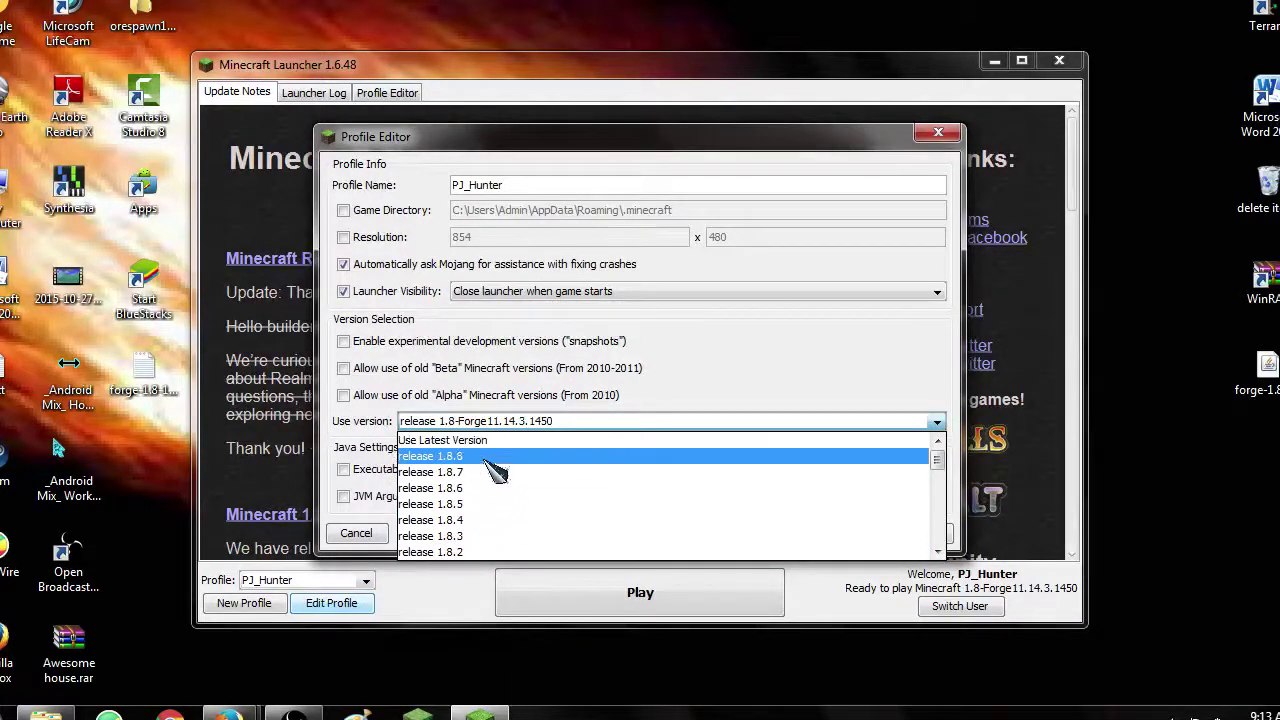
pyautogui.scroll(-10, 470, 490)
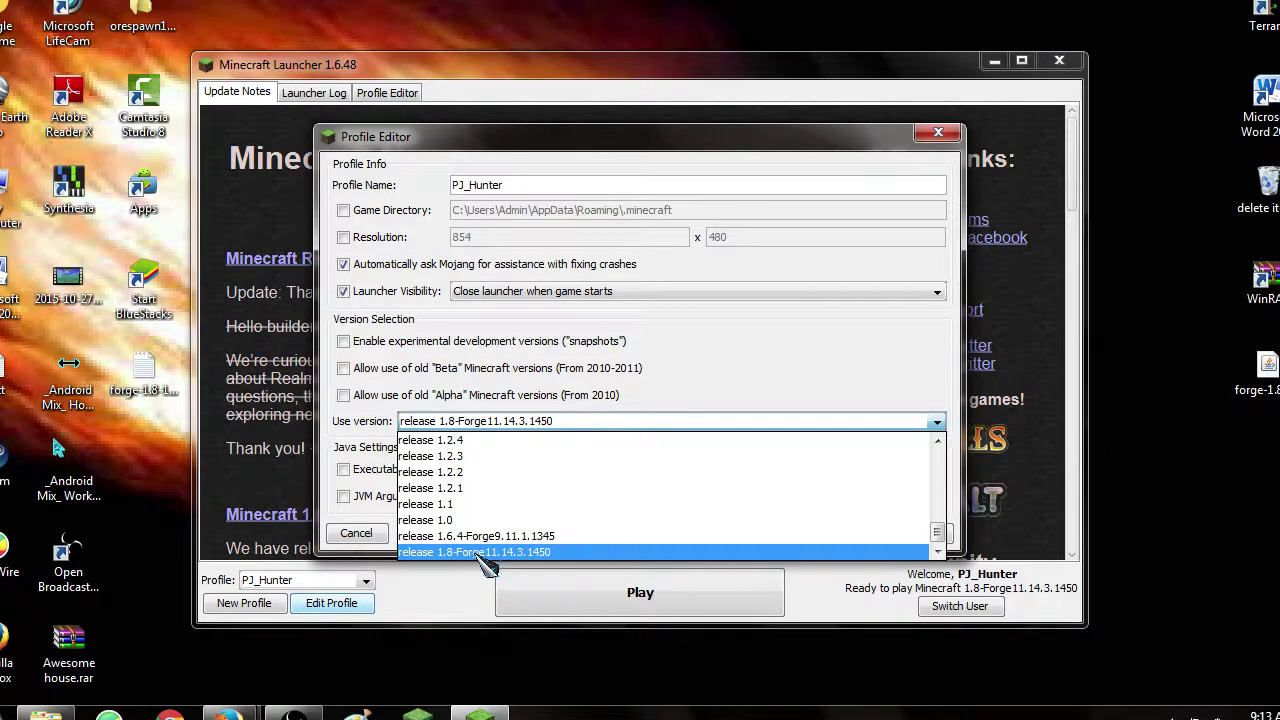
pyautogui.click(480, 556)
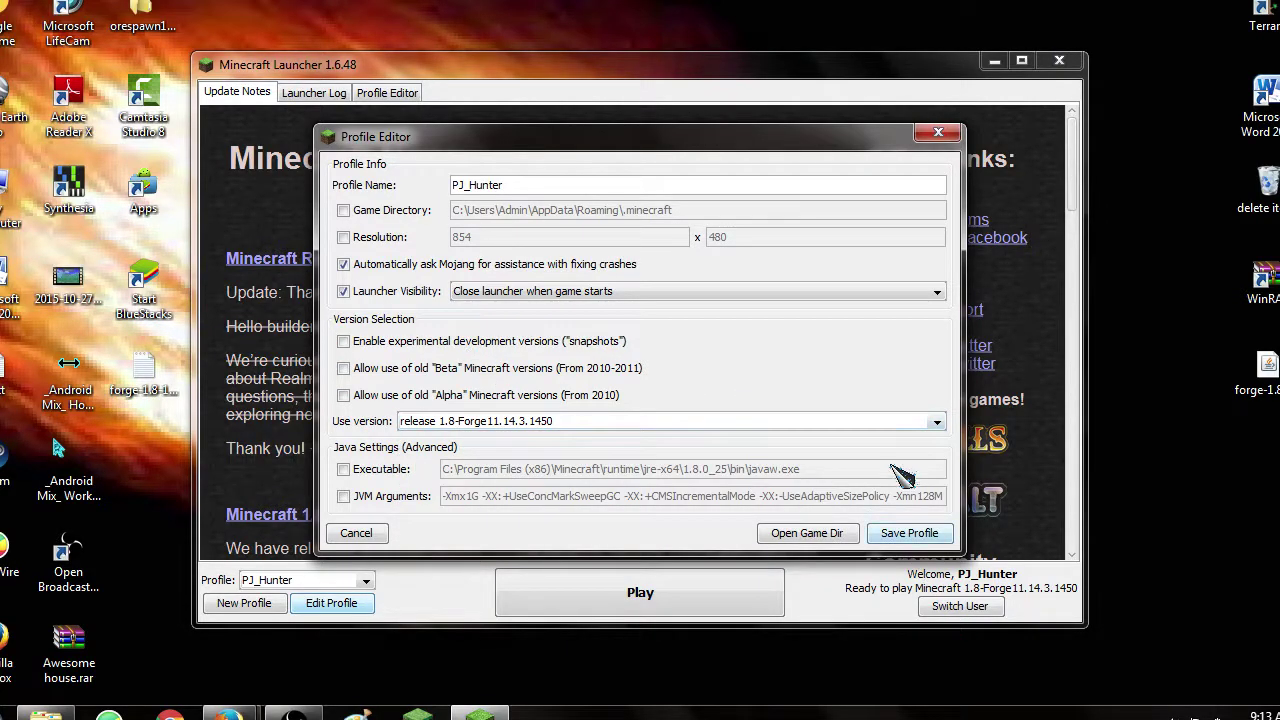
pyautogui.click(908, 533)
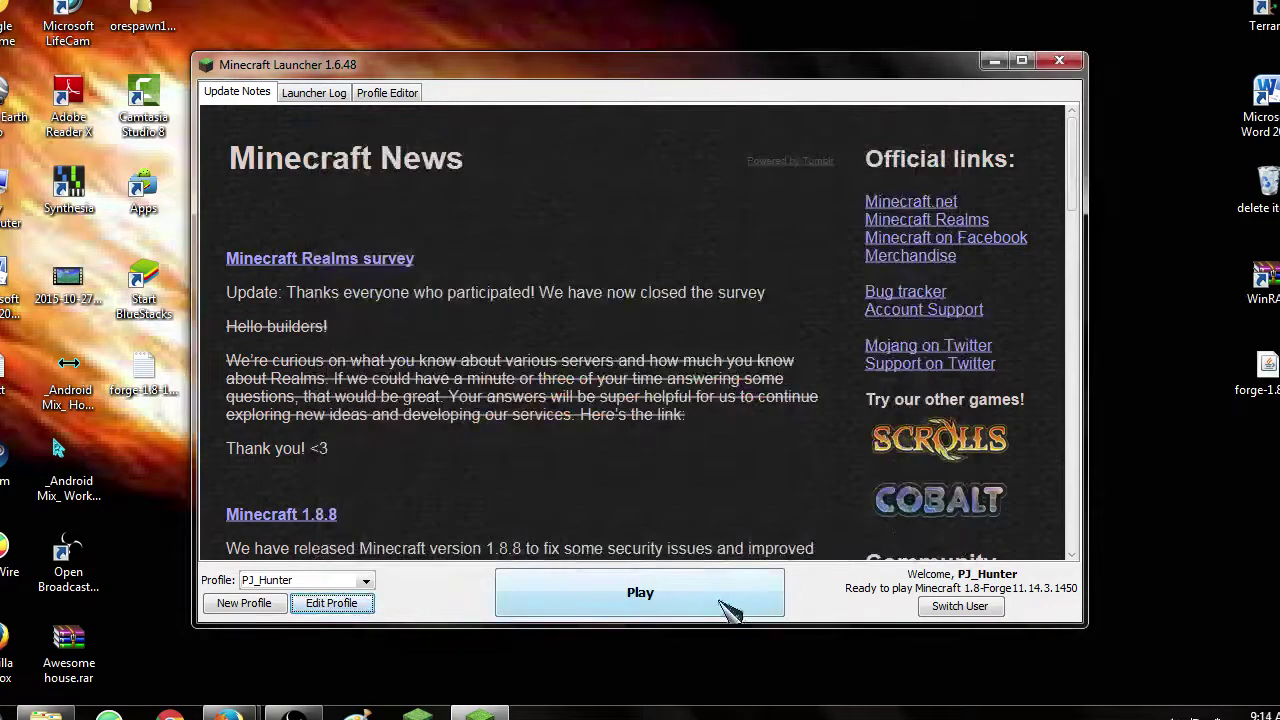
# Step: Minimize the Minecraft Launcher and open the Roaming folder by running %appdata%
pyautogui.click(994, 62)
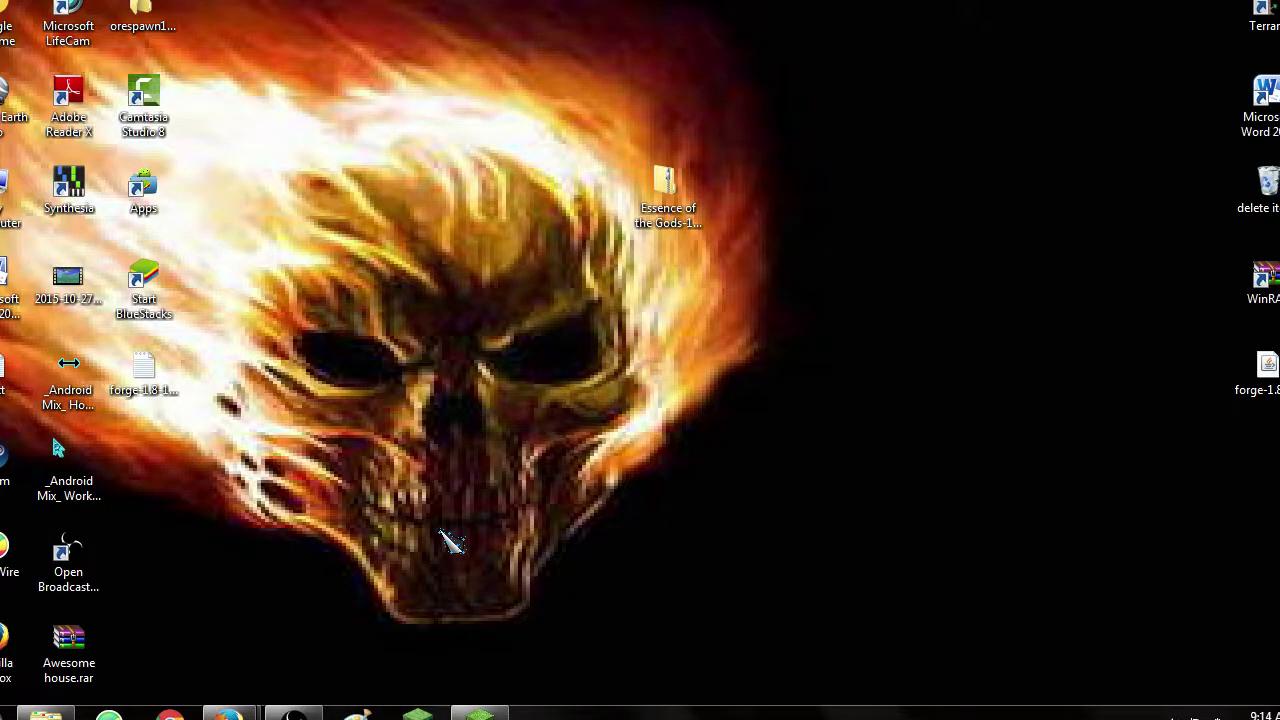
pyautogui.press('super+r')
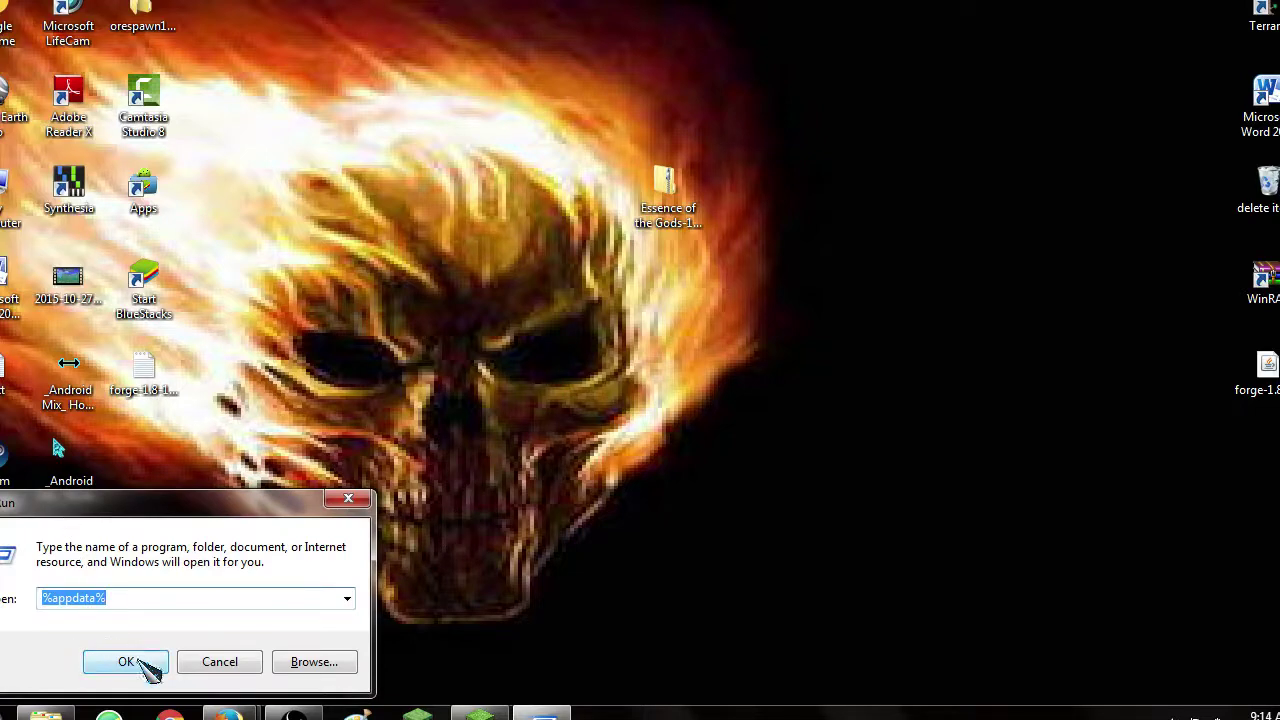
pyautogui.press('BackSpace')
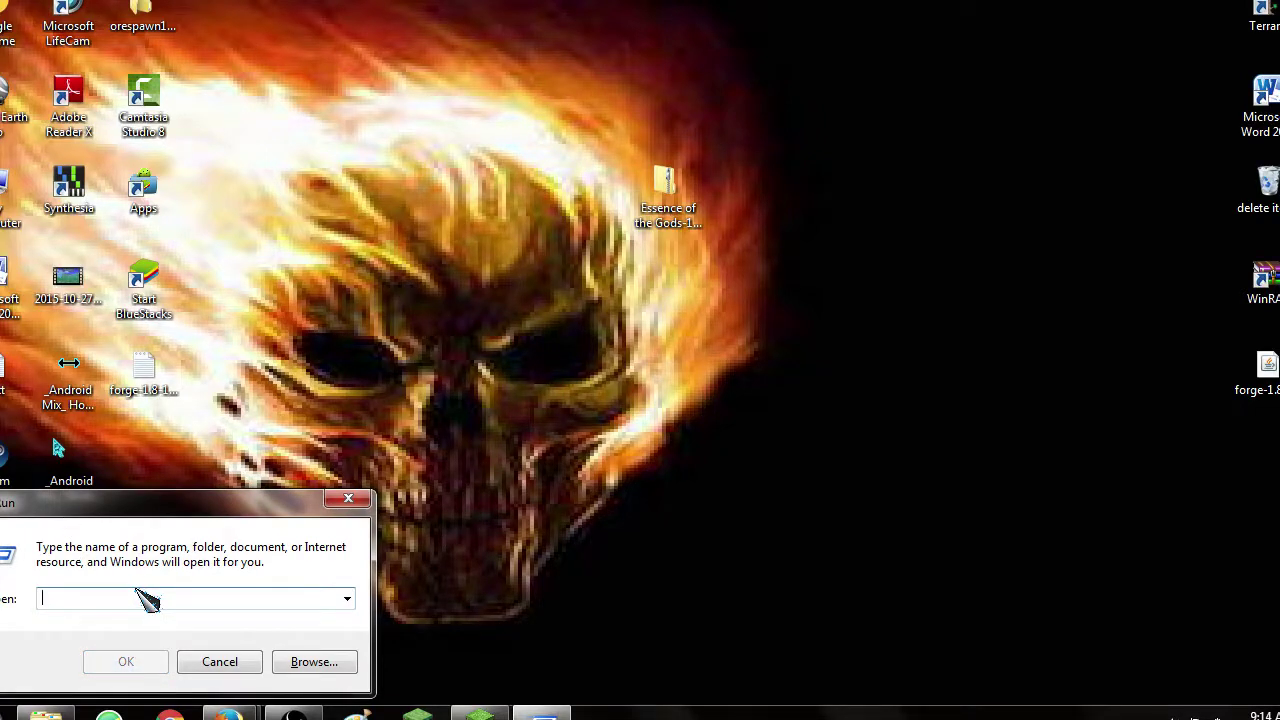
pyautogui.write('%appdat')
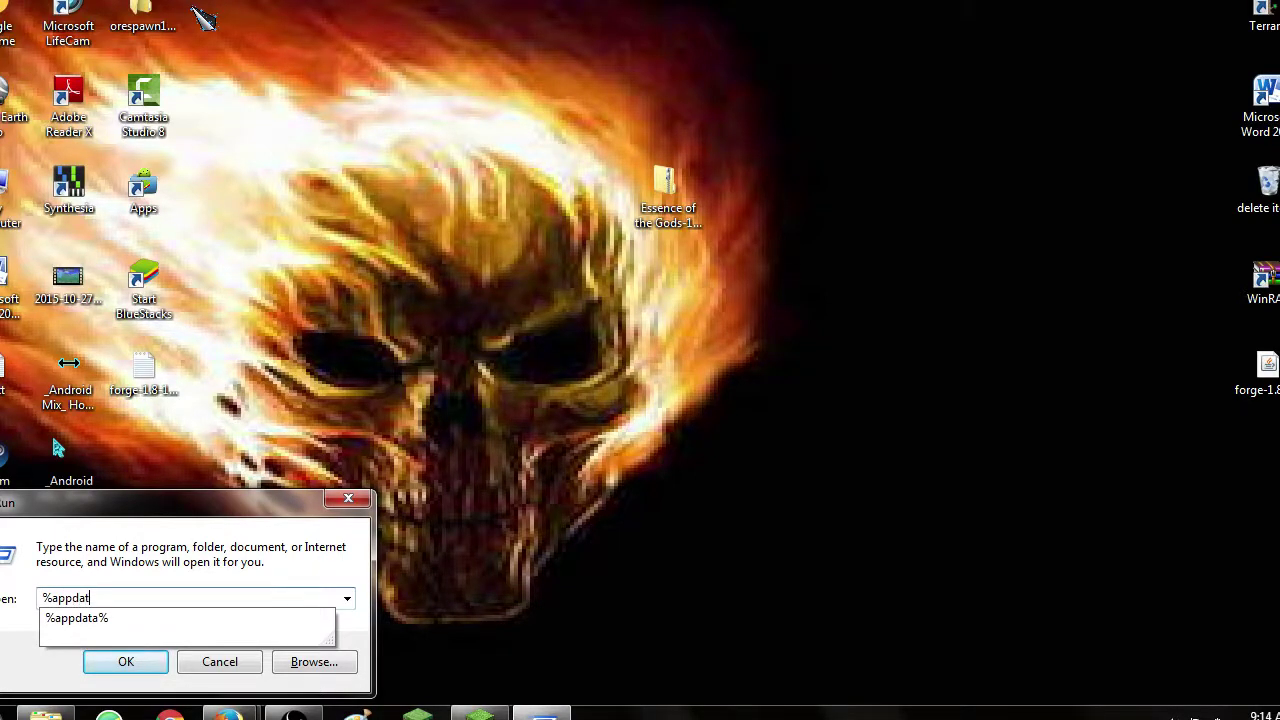
pyautogui.write('a%')
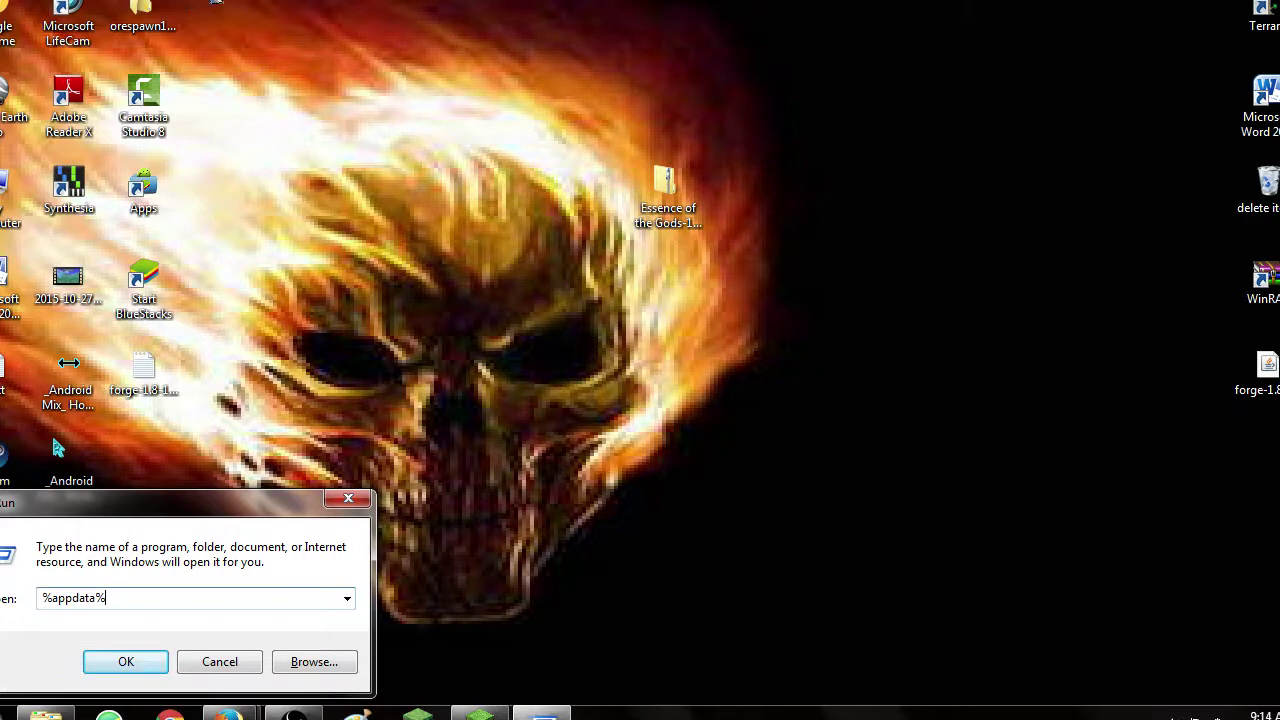
pyautogui.click(128, 668)
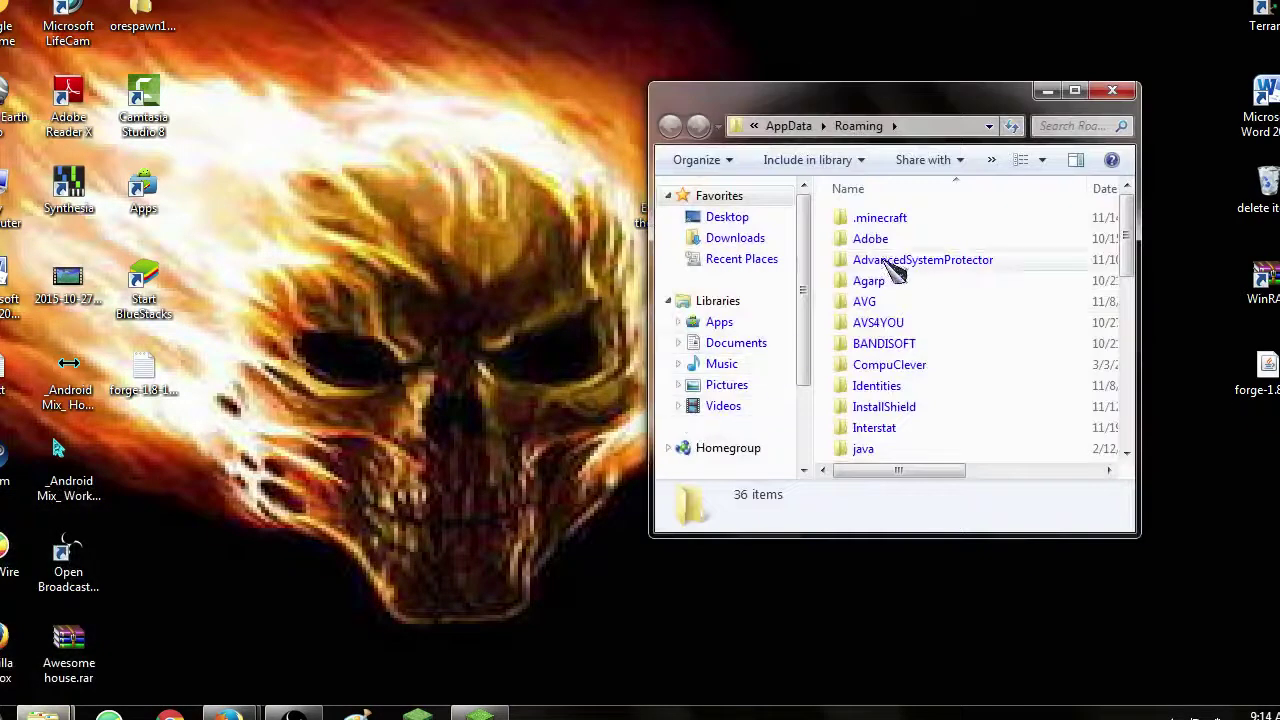
# Step: Open the .minecraft folder and its mods subfolder, and look through the mod files
pyautogui.scroll(-8, 884, 254)
pyautogui.scroll(8, 894, 243)
pyautogui.doubleClick(885, 218)
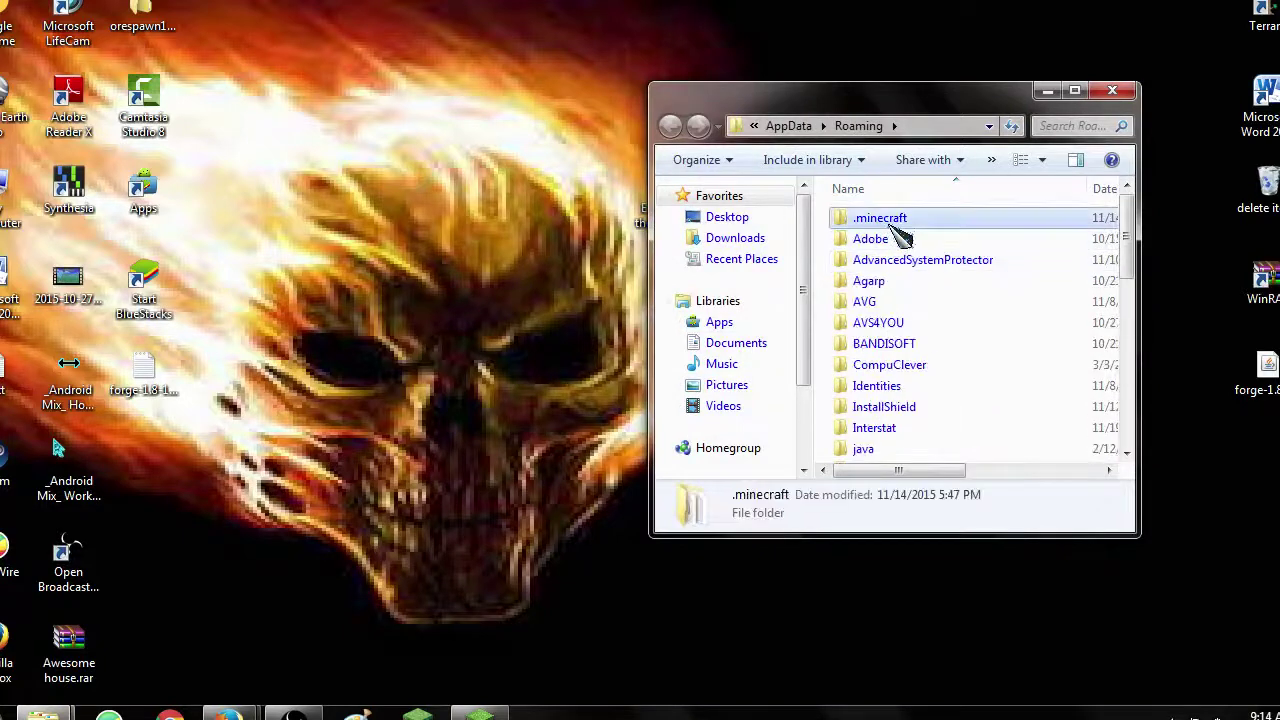
pyautogui.scroll(-5, 905, 270)
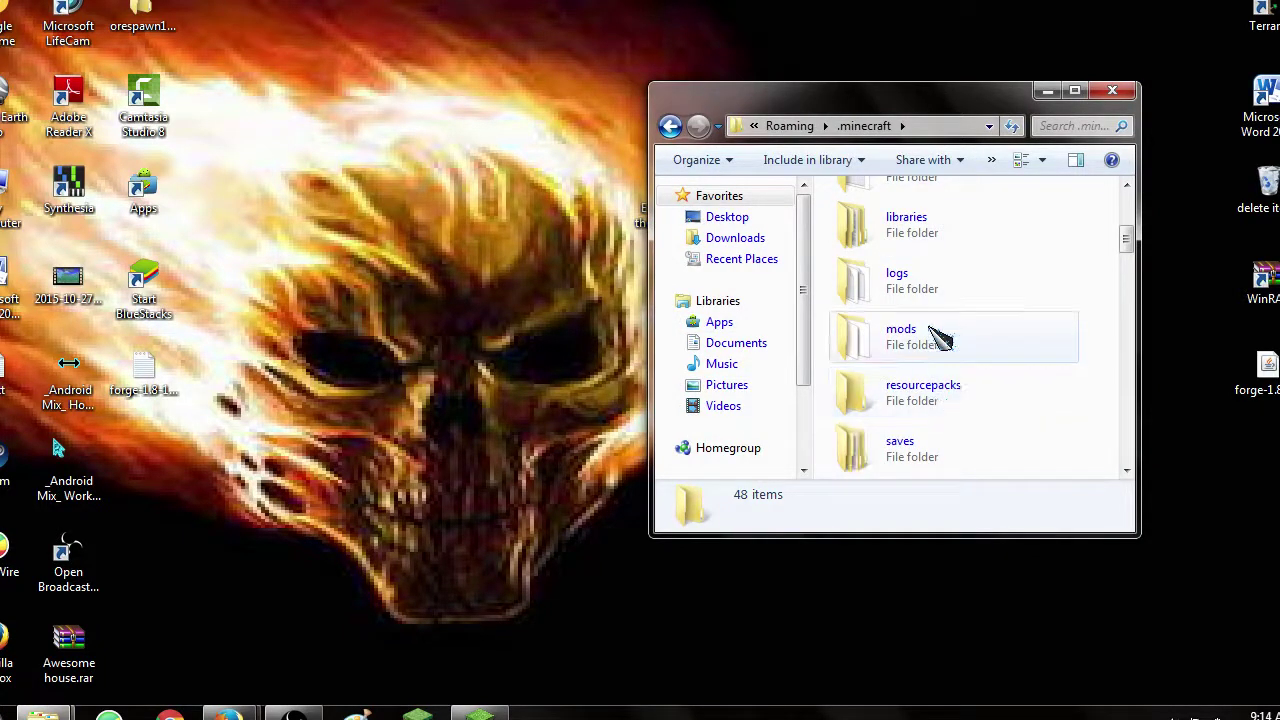
pyautogui.click(926, 362)
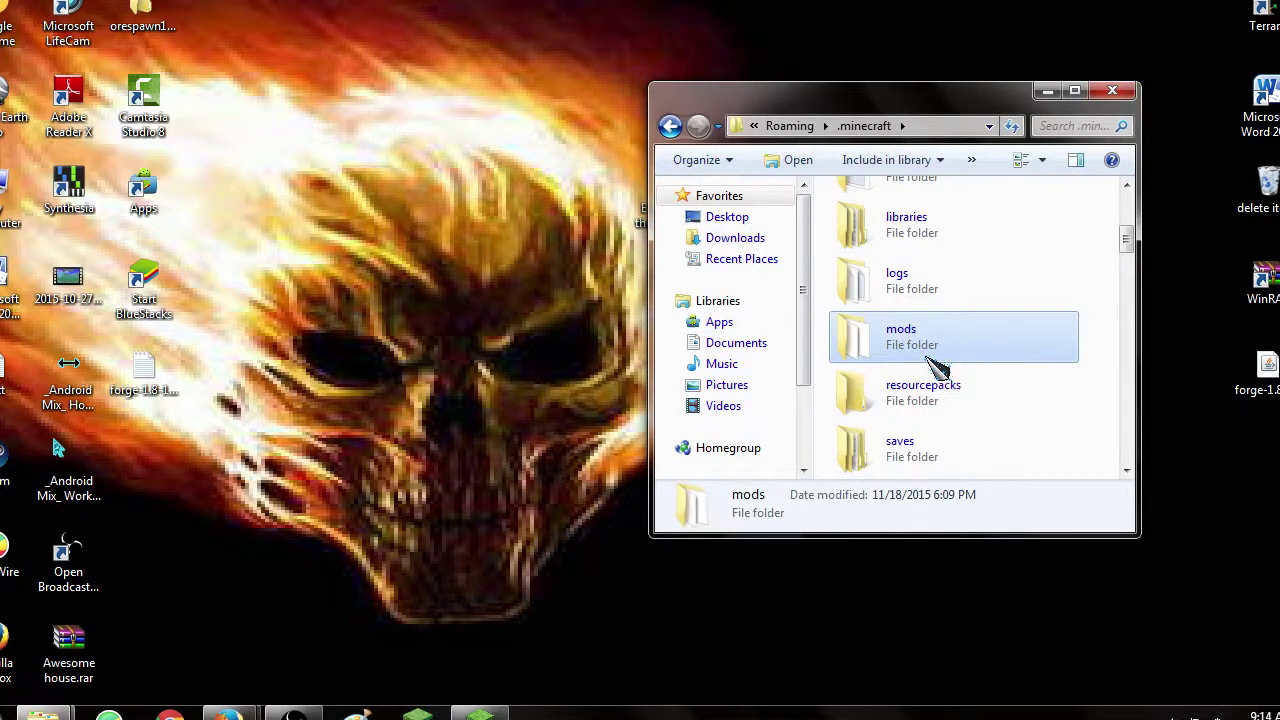
pyautogui.doubleClick(926, 362)
pyautogui.scroll(-2, 872, 243)
pyautogui.scroll(2, 943, 380)
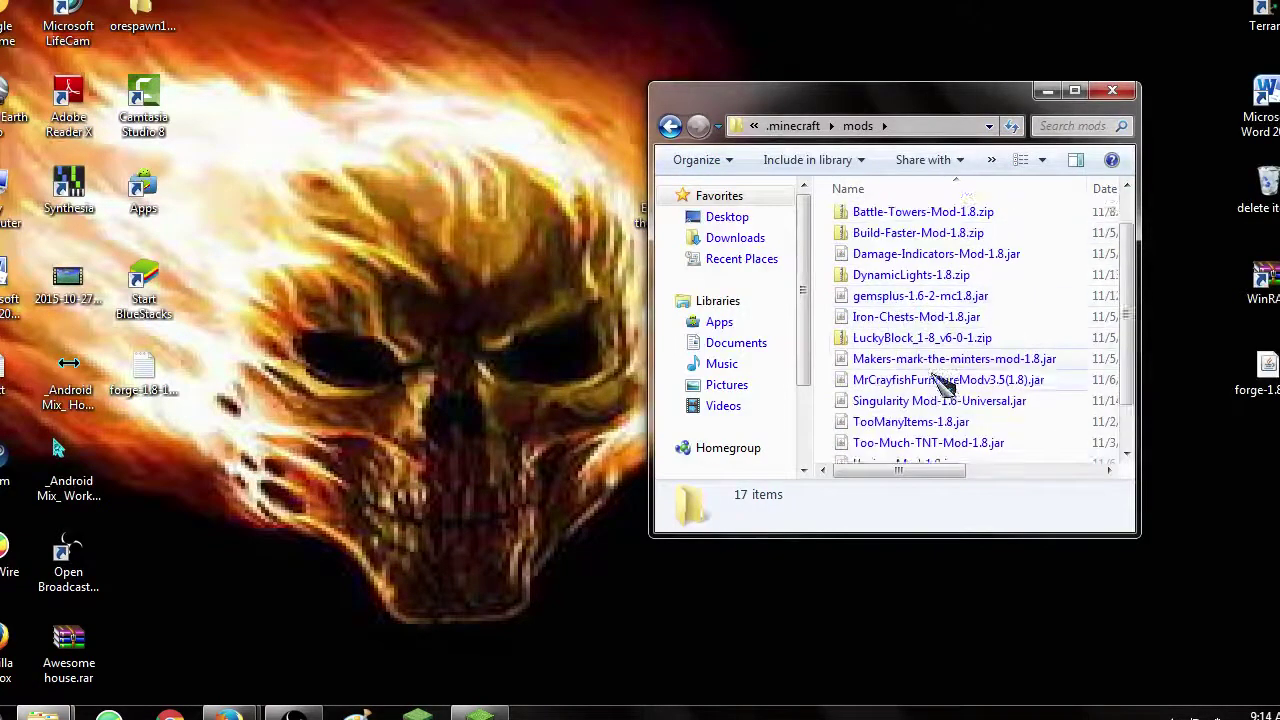
# Step: Move the Essence of the Gods-1.8-Beta v4.jar.zip file from the desktop into the mods folder
pyautogui.moveTo(897, 110); pyautogui.dragTo(408, 281)
pyautogui.moveTo(663, 183); pyautogui.dragTo(452, 390)
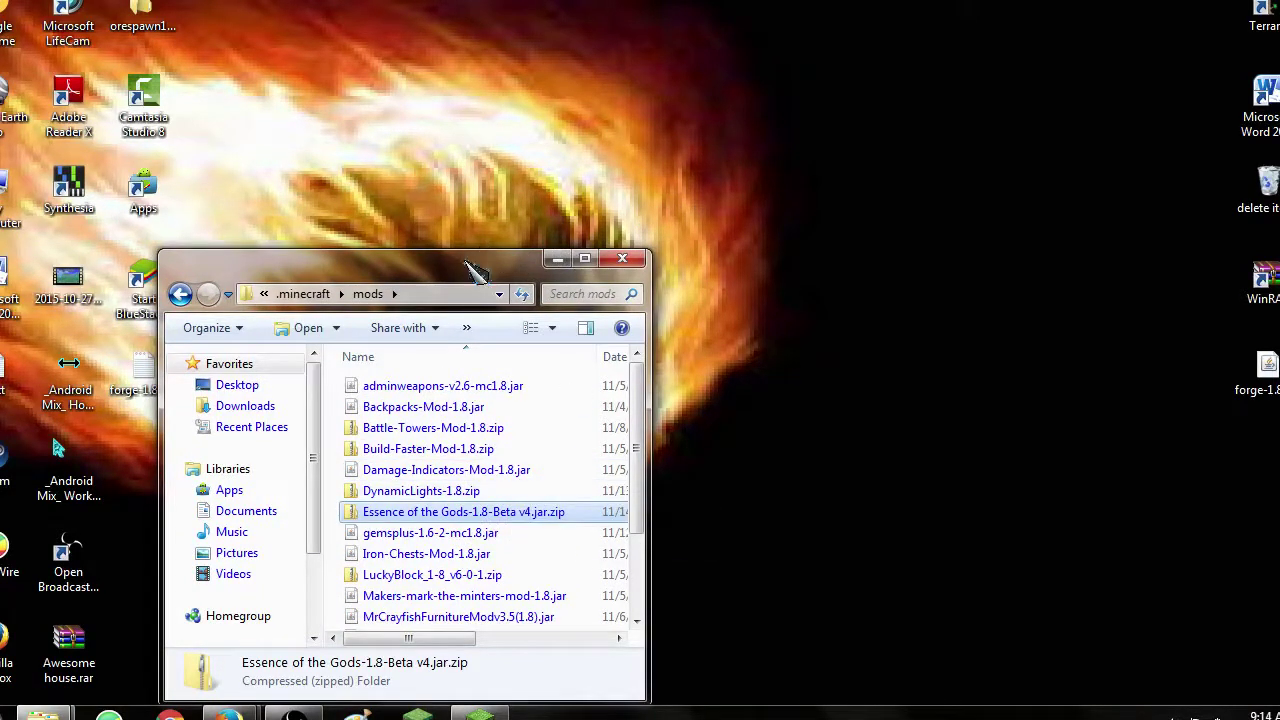
pyautogui.moveTo(457, 282); pyautogui.dragTo(614, 139)
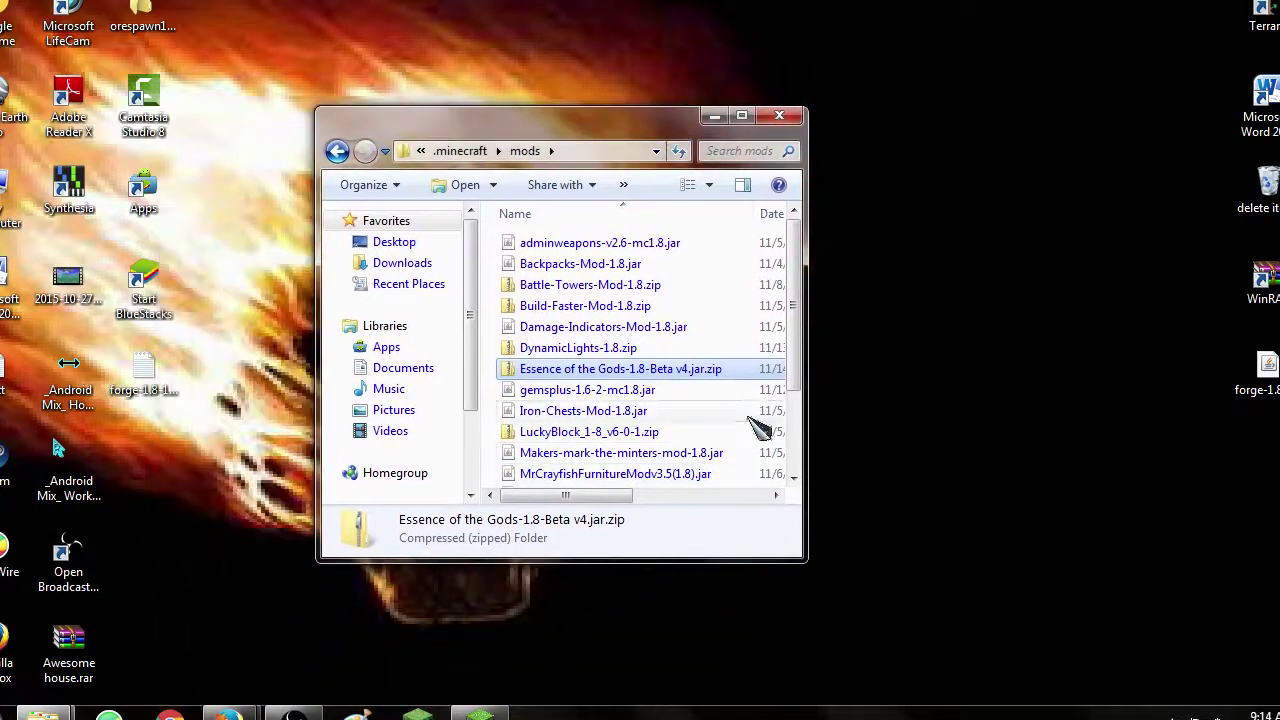
# Step: Move Singularity Mod-1.6-Universal.jar out of the mods folder onto the desktop and close the folder window
pyautogui.moveTo(800, 271); pyautogui.dragTo(808, 320)
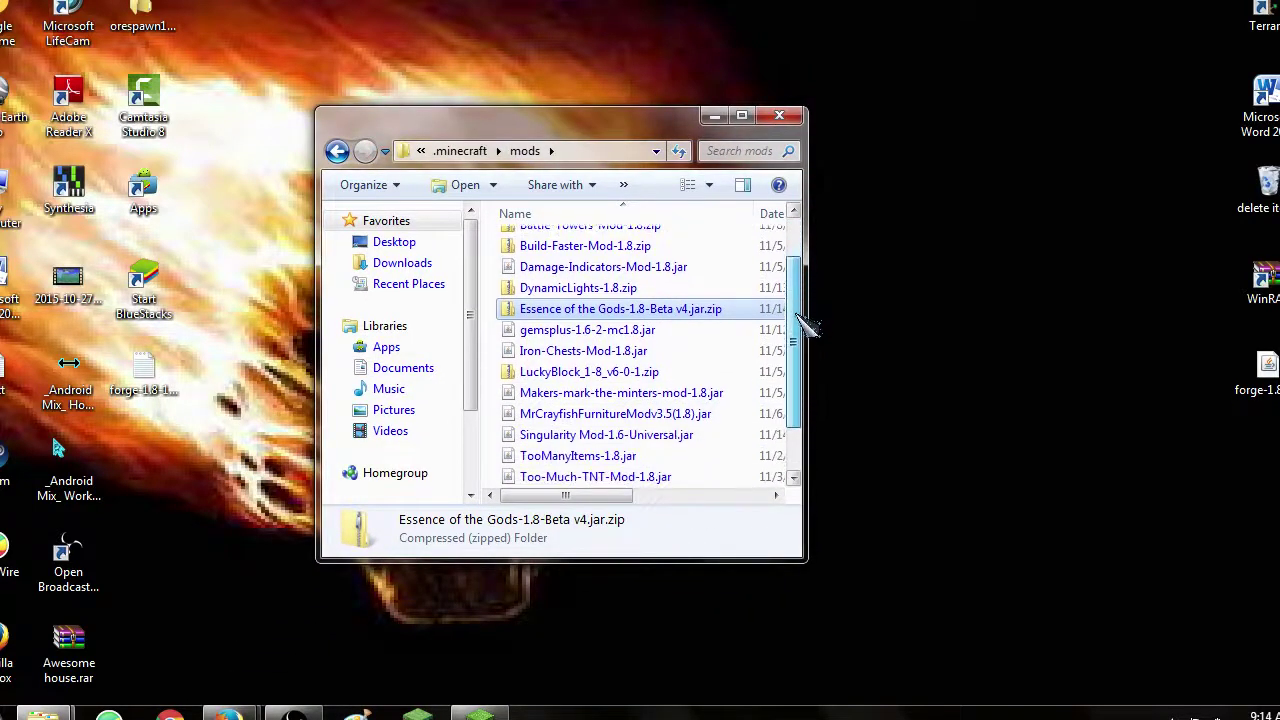
pyautogui.click(606, 433)
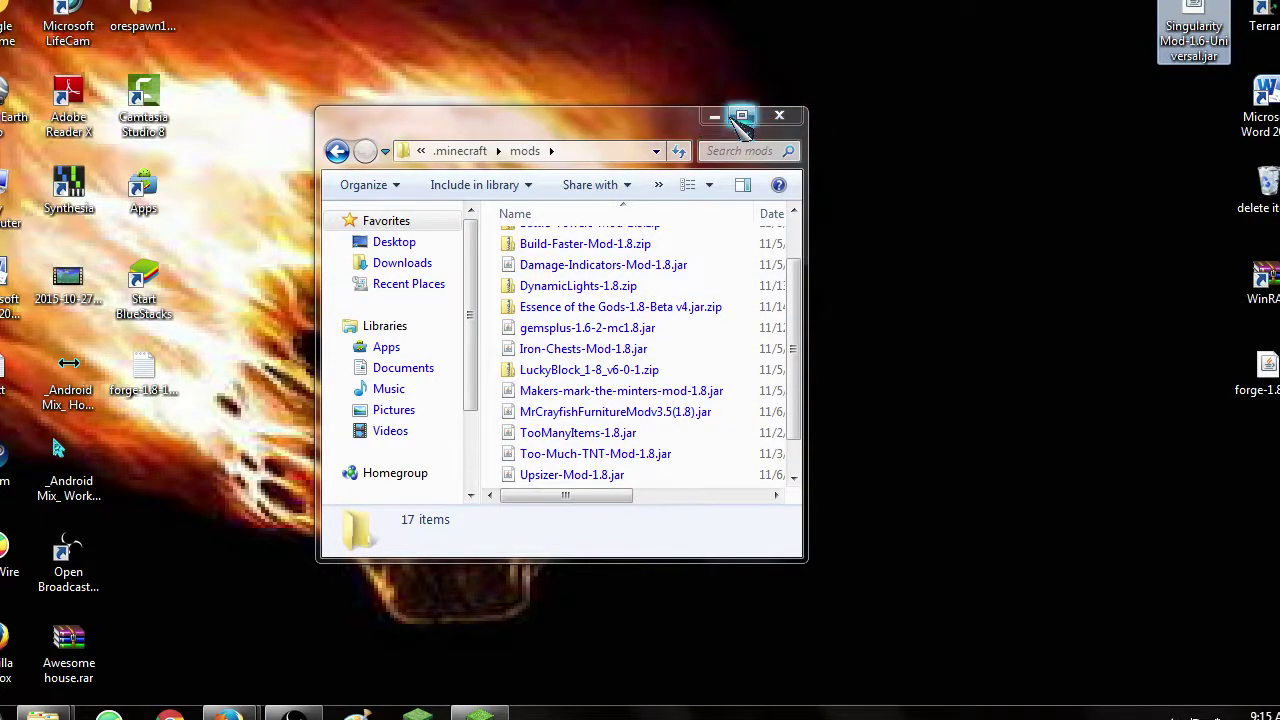
pyautogui.click(779, 115)
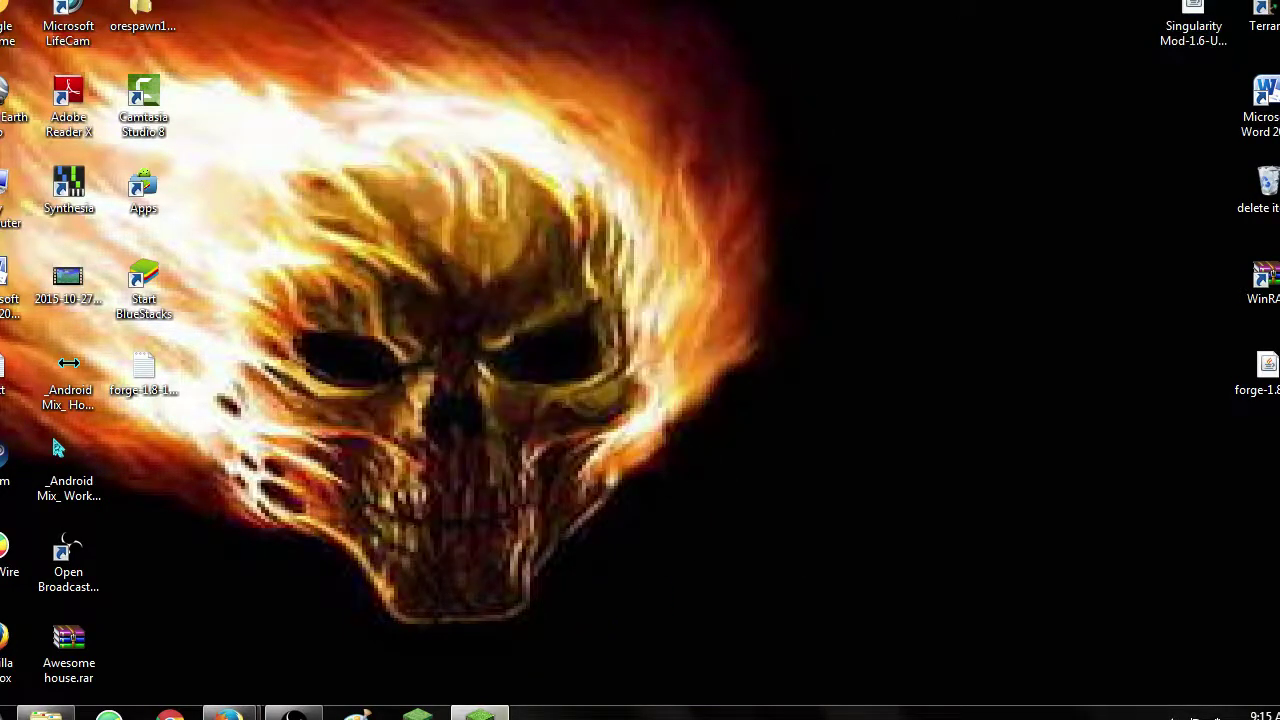
pyautogui.click(480, 714)
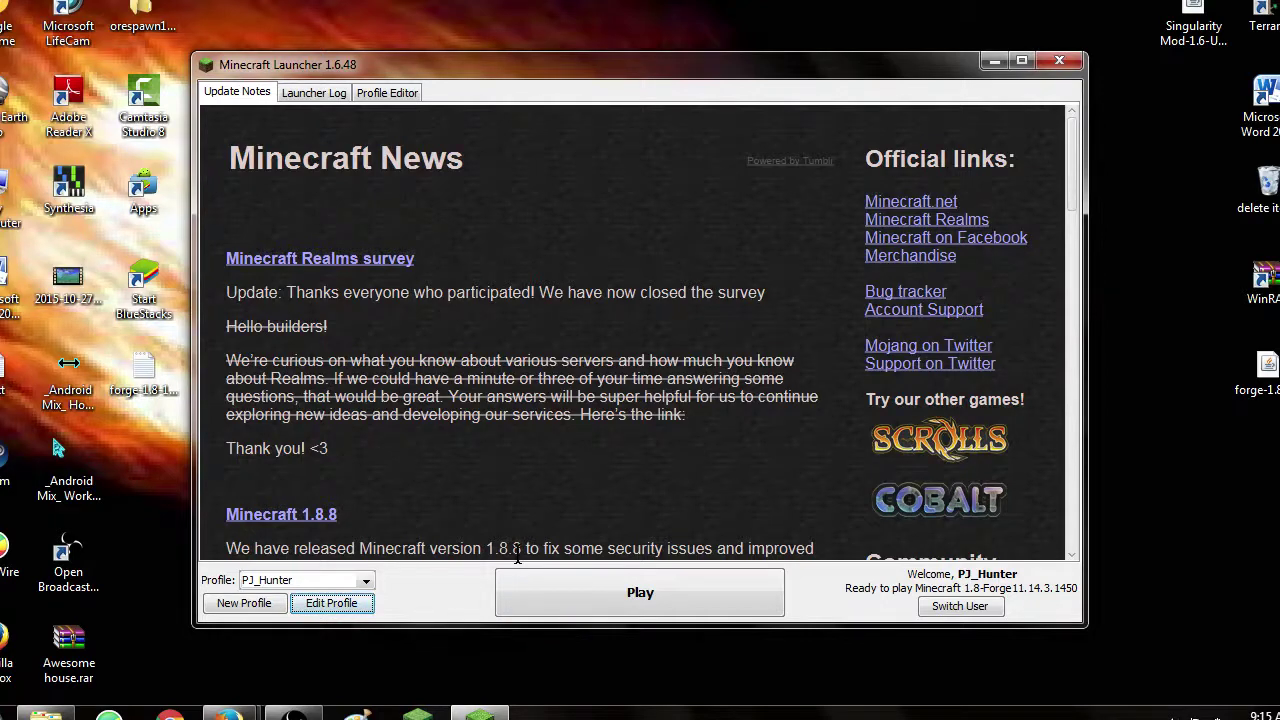
pyautogui.scroll(-1, 517, 556)
pyautogui.scroll(1, 548, 545)
pyautogui.scroll(-20, 600, 520)
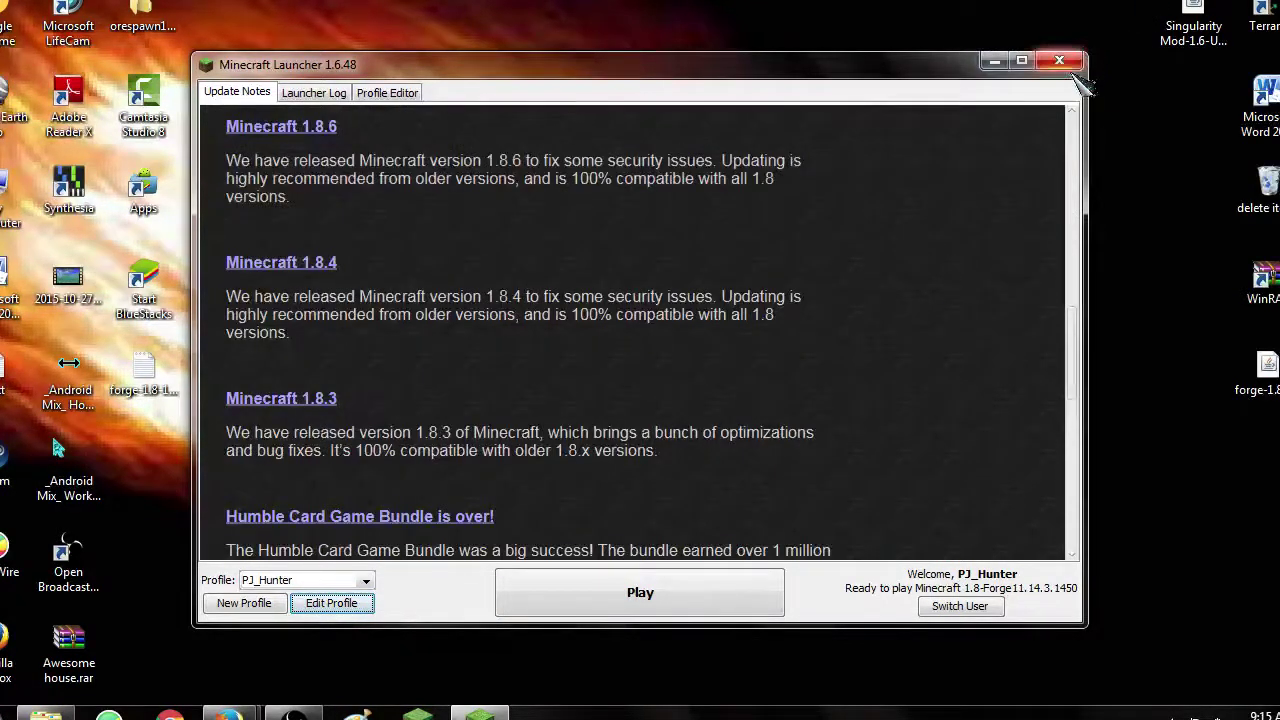
pyautogui.click(994, 62)
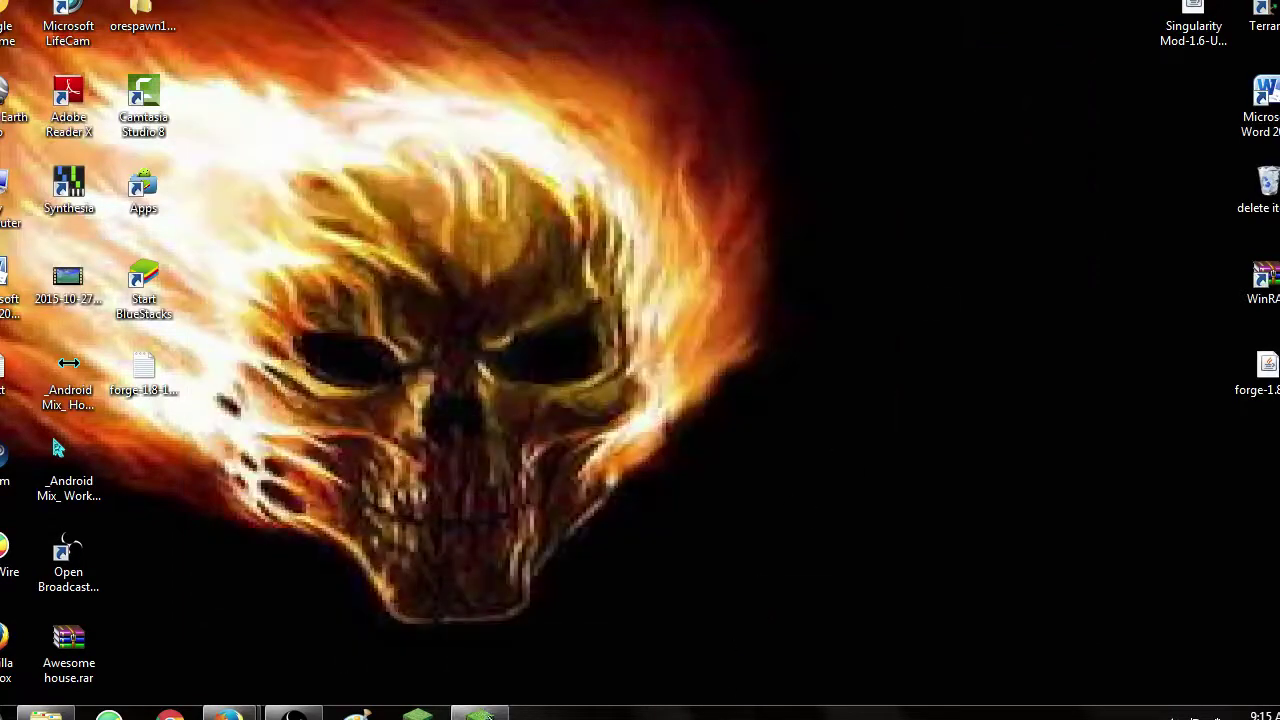
# Step: Restore the Minecraft Launcher, select the Forge profile, and start the game
pyautogui.click(480, 714)
pyautogui.scroll(10, 725, 350)
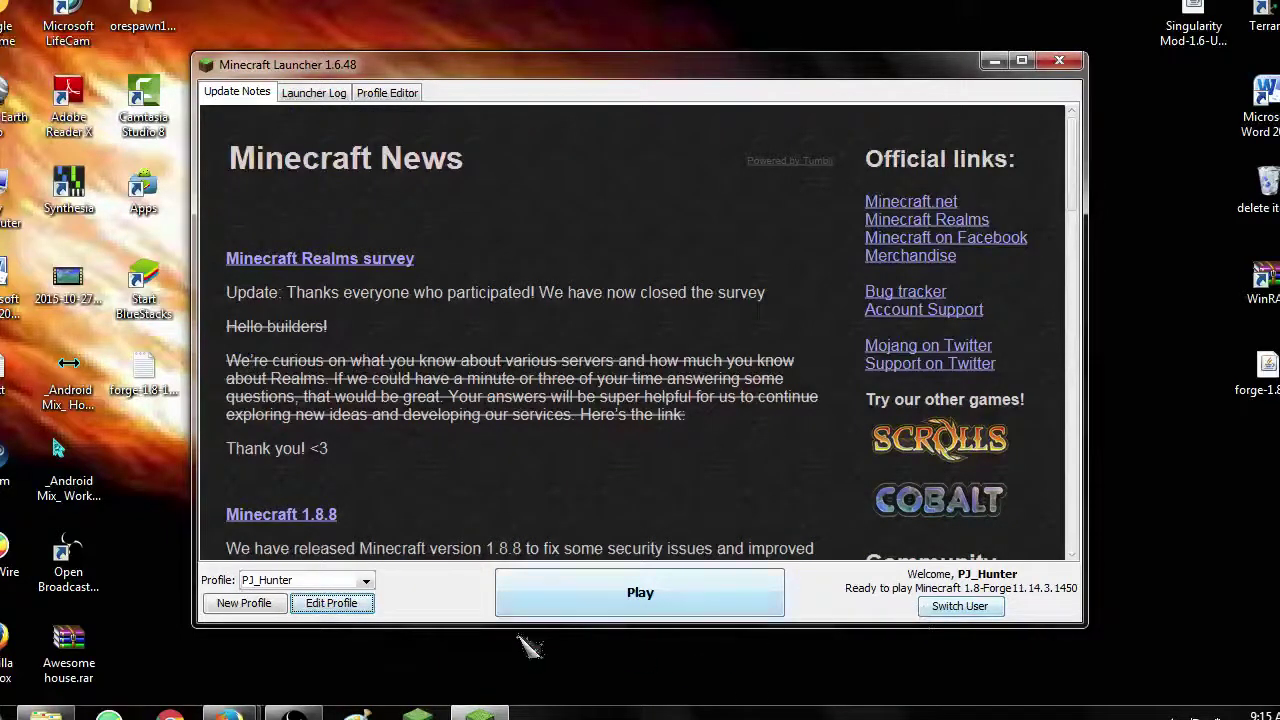
pyautogui.click(365, 581)
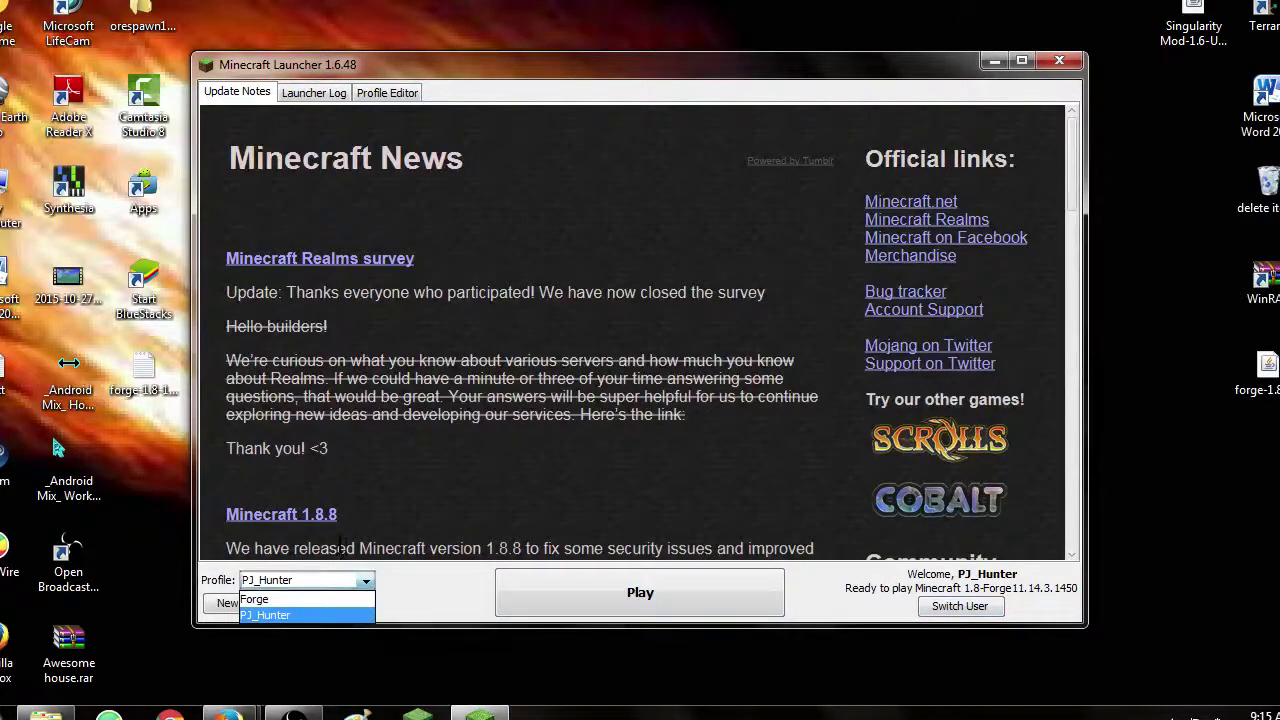
pyautogui.click(278, 600)
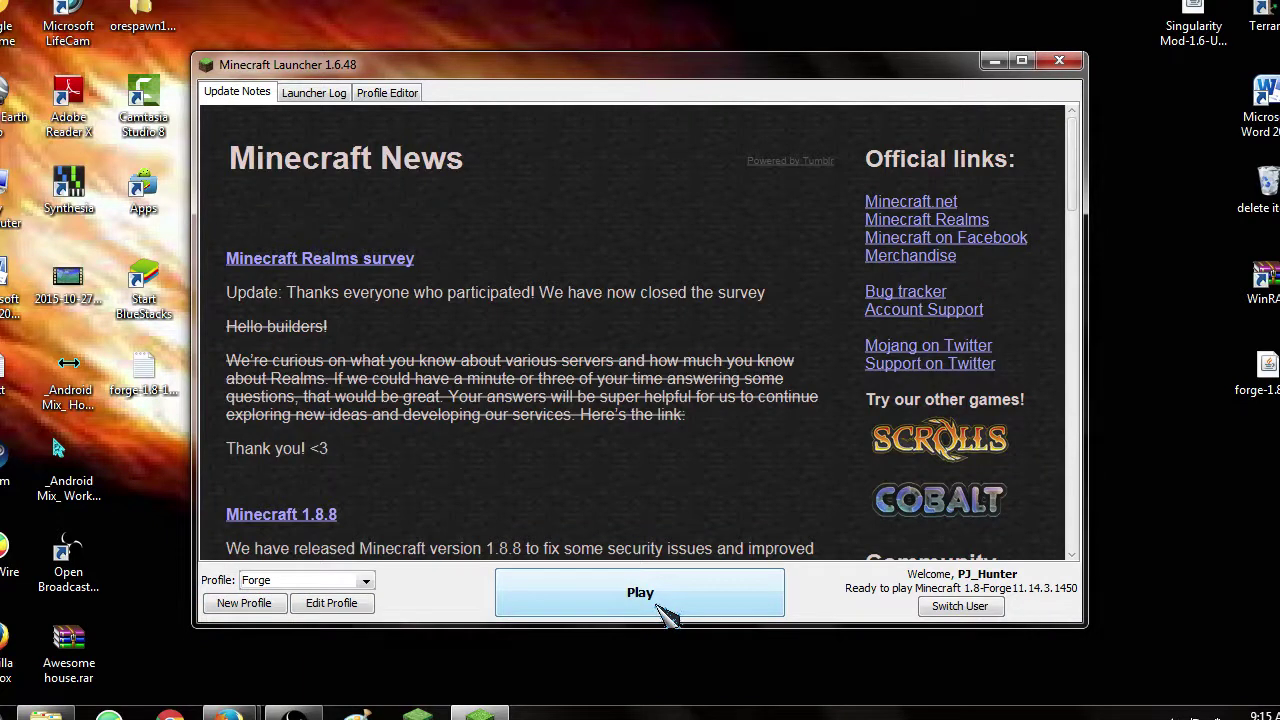
pyautogui.click(655, 605)
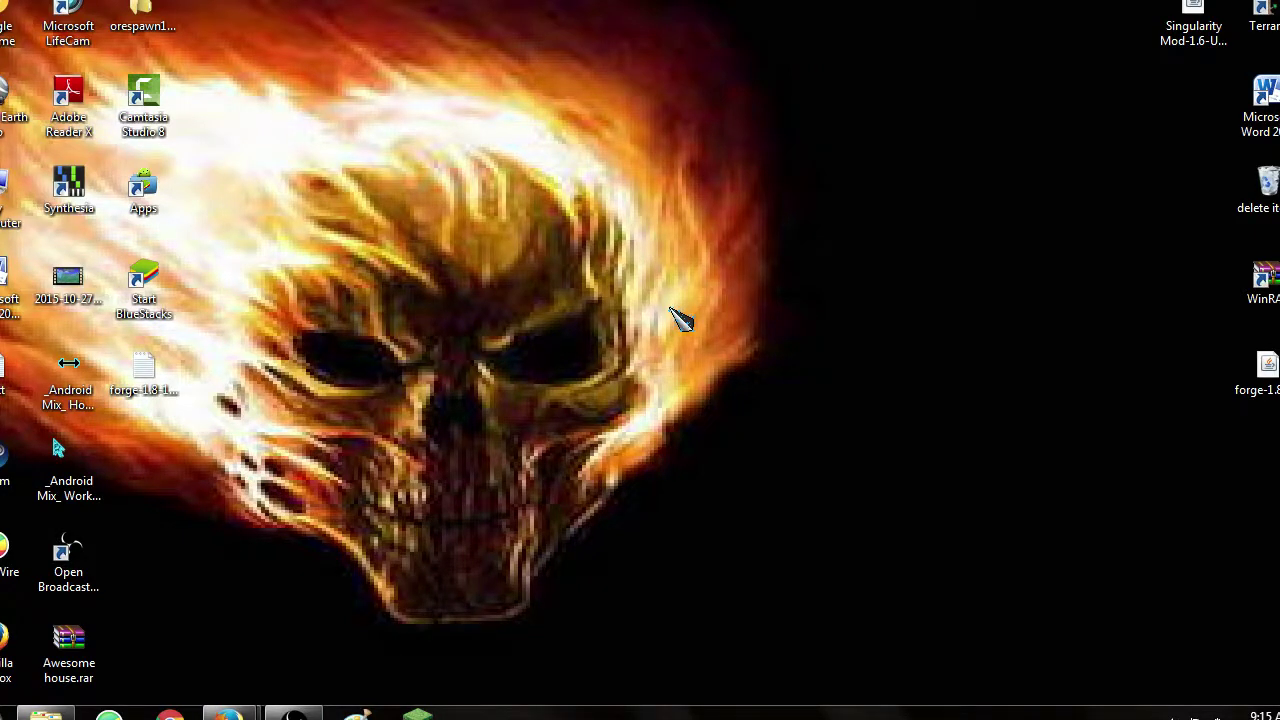
pyautogui.moveTo(290, 293); pyautogui.dragTo(628, 392)
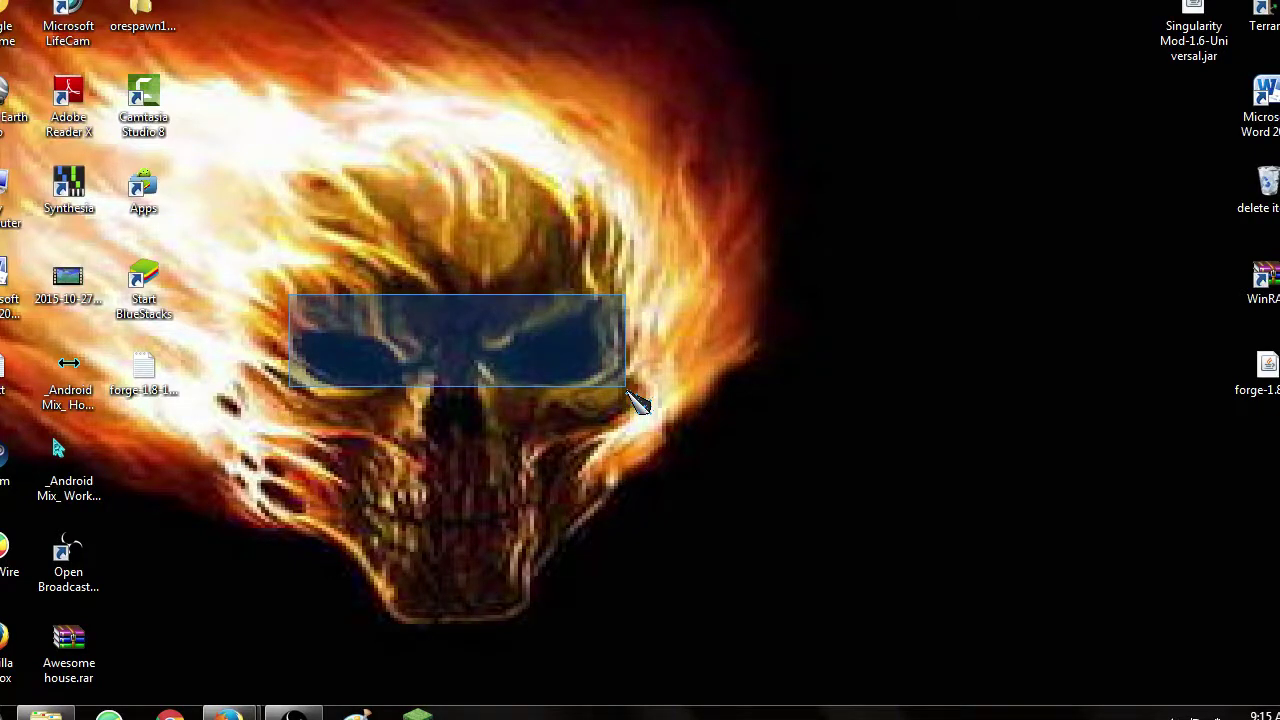
pyautogui.moveTo(629, 393); pyautogui.dragTo(628, 402)
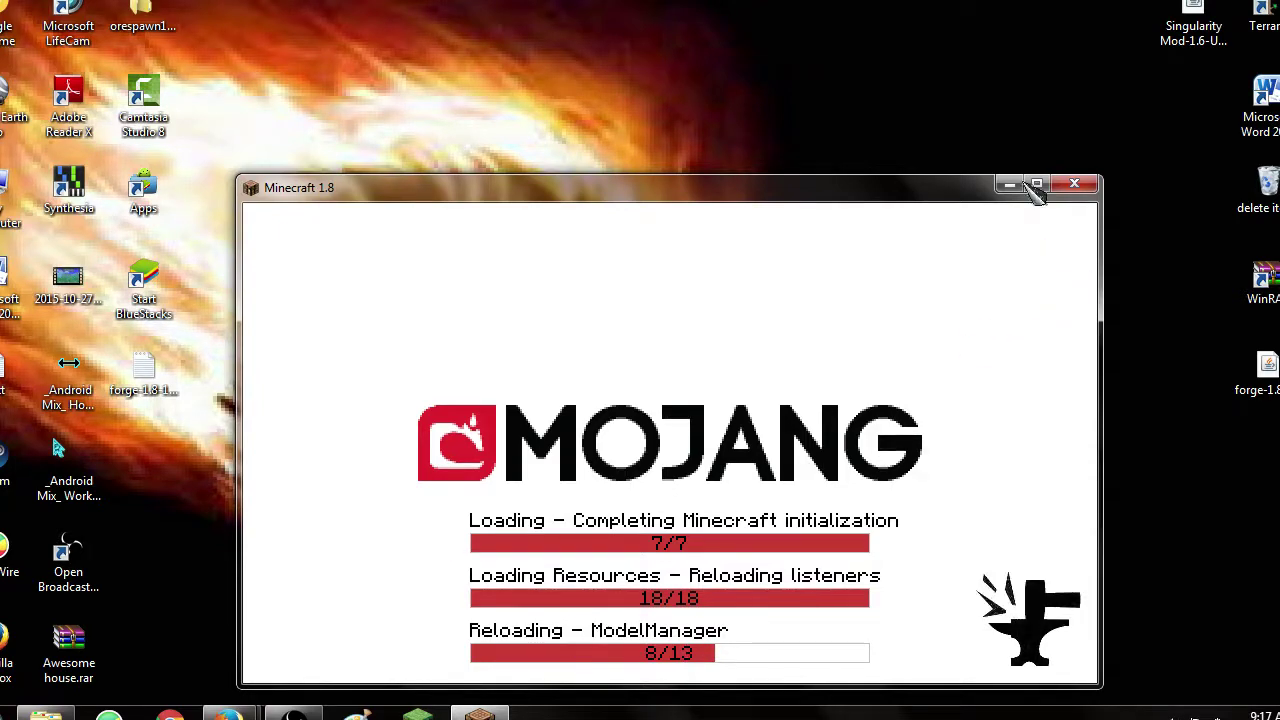
# Step: Move the Minecraft 1.8 window higher on the desktop, check Open Broadcaster Software's recording status, and minimize that program
pyautogui.moveTo(842, 188); pyautogui.dragTo(817, 84)
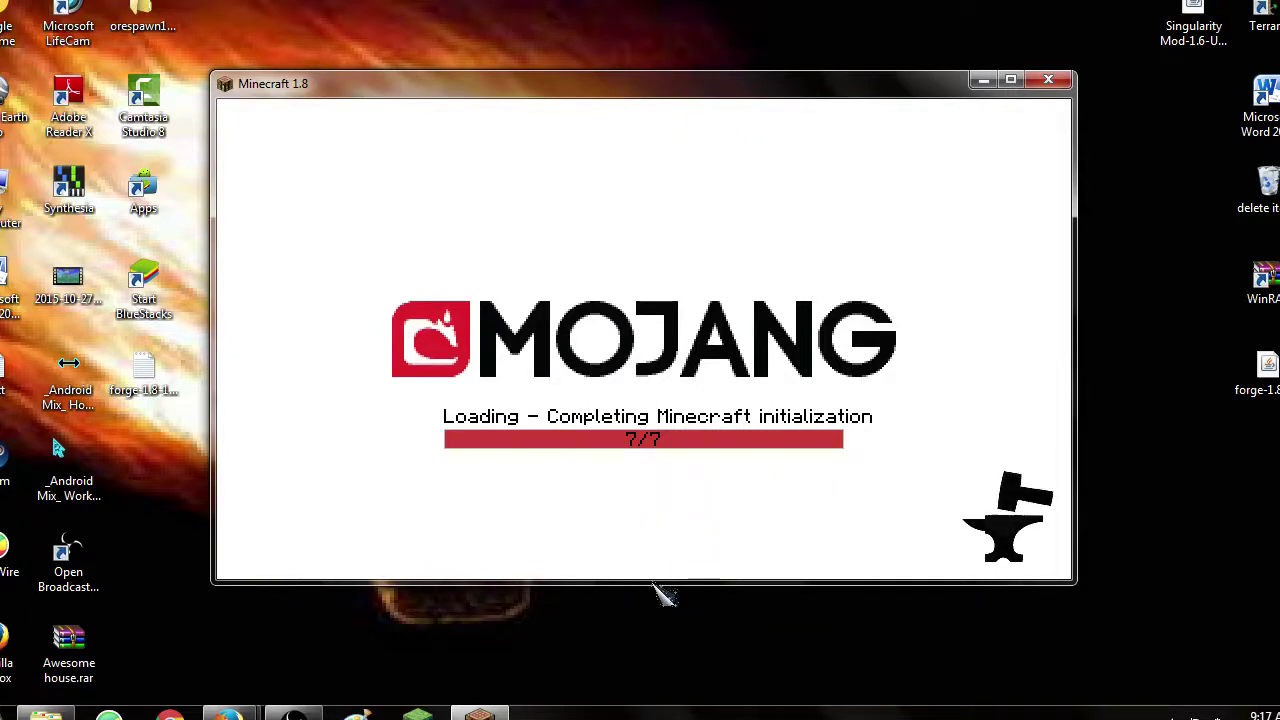
pyautogui.click(293, 714)
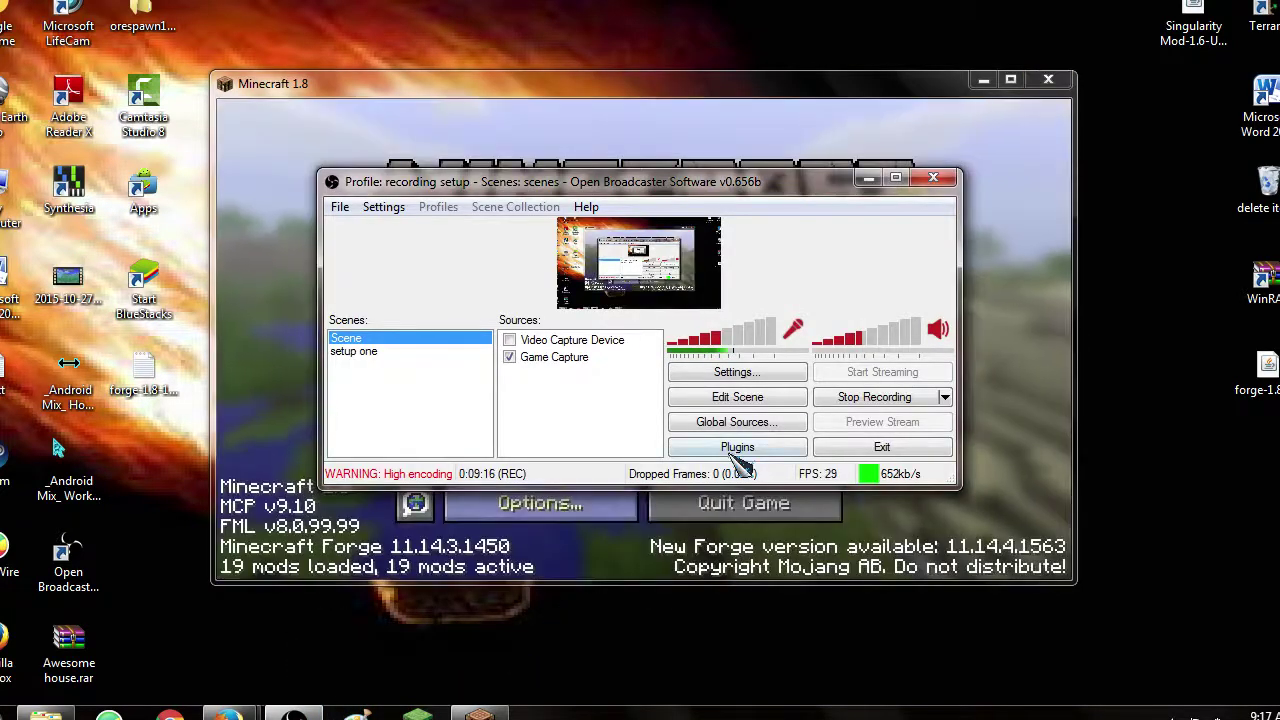
pyautogui.click(869, 179)
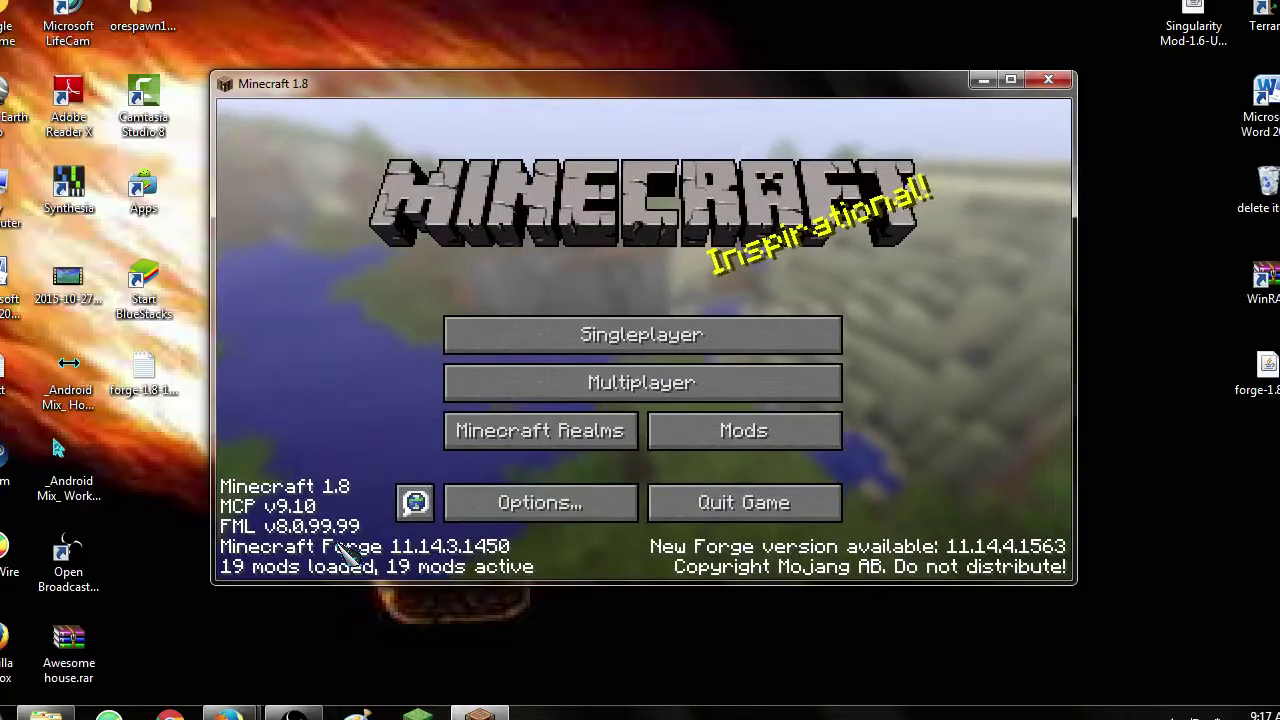
# Step: Minimize the Minecraft 1.8 window and close the game
pyautogui.click(981, 82)
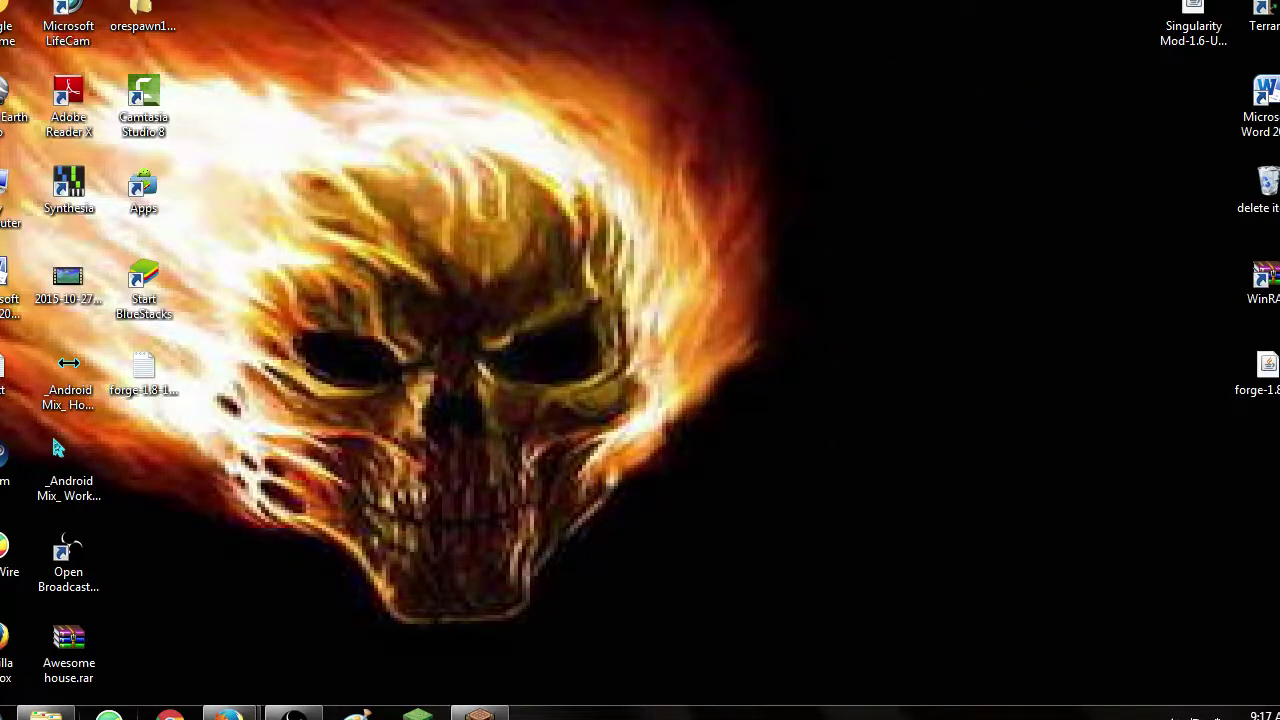
pyautogui.moveTo(228, 712)
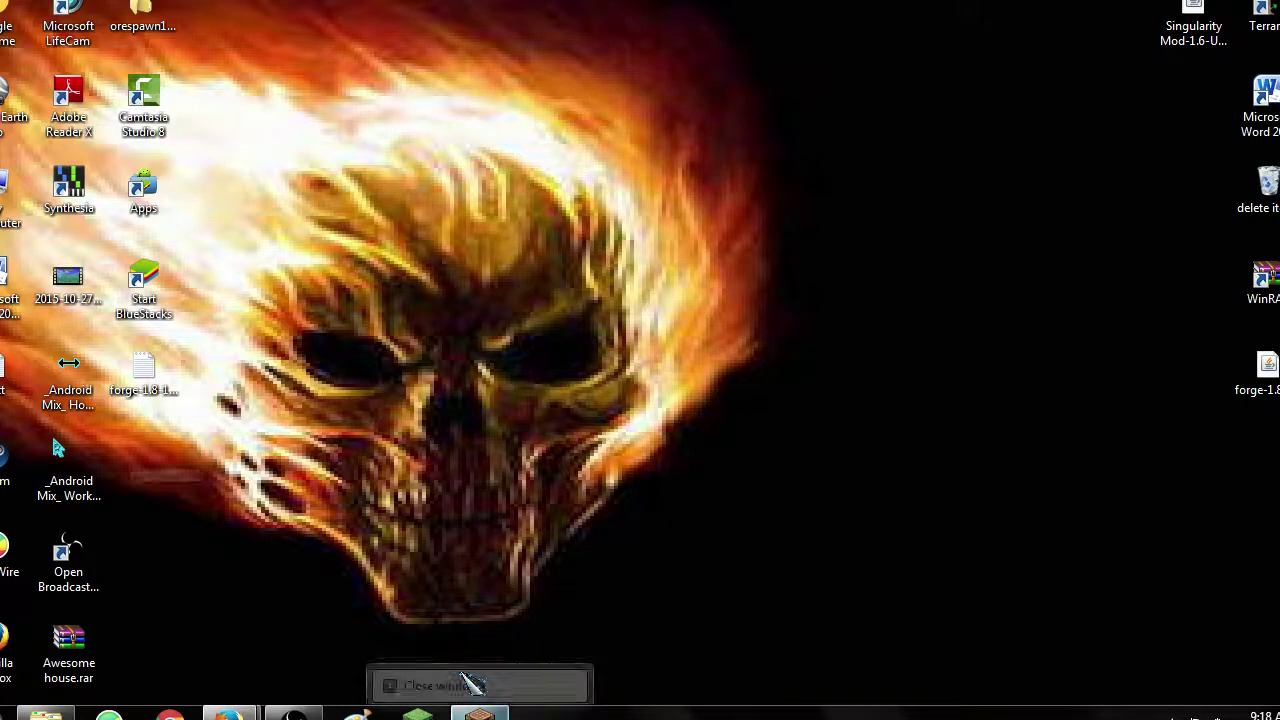
pyautogui.click(482, 690)
# Step: Switch to Firefox, look up "1.8 mod" in a new tab, and browse yourminecraft.com's Minecraft 1.8 Mods page
pyautogui.click(480, 596)
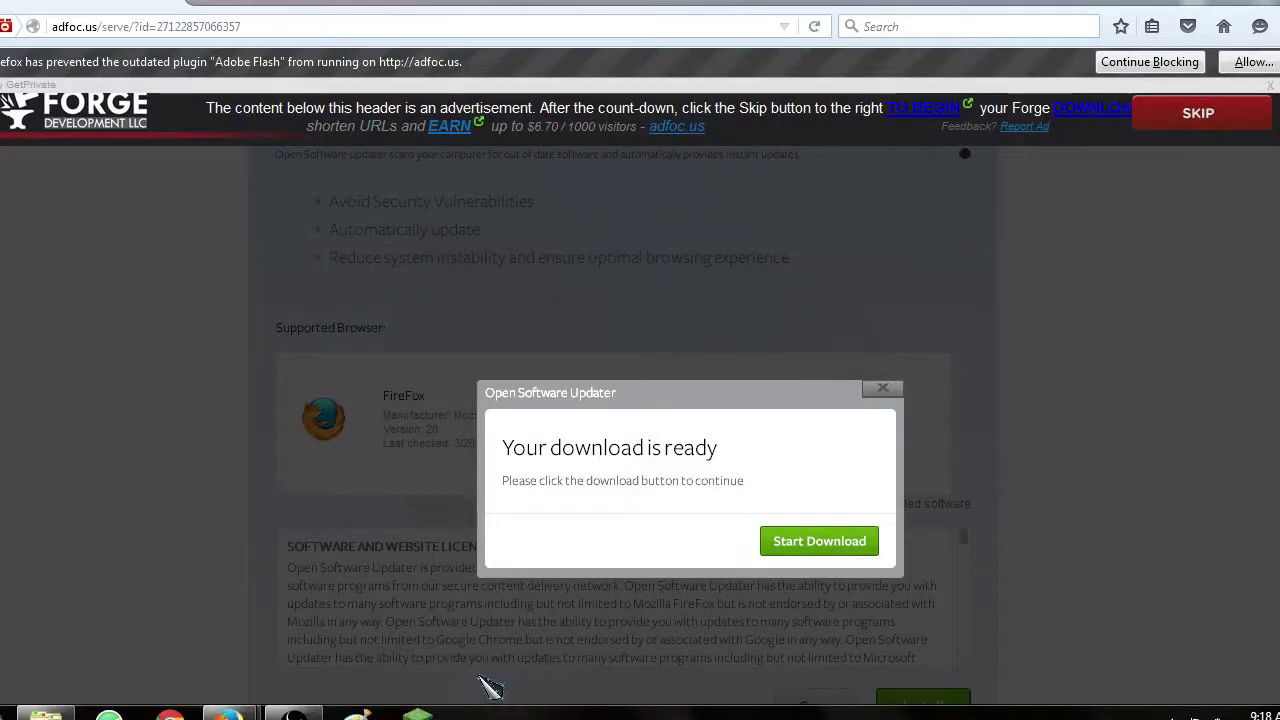
pyautogui.click(205, 5)
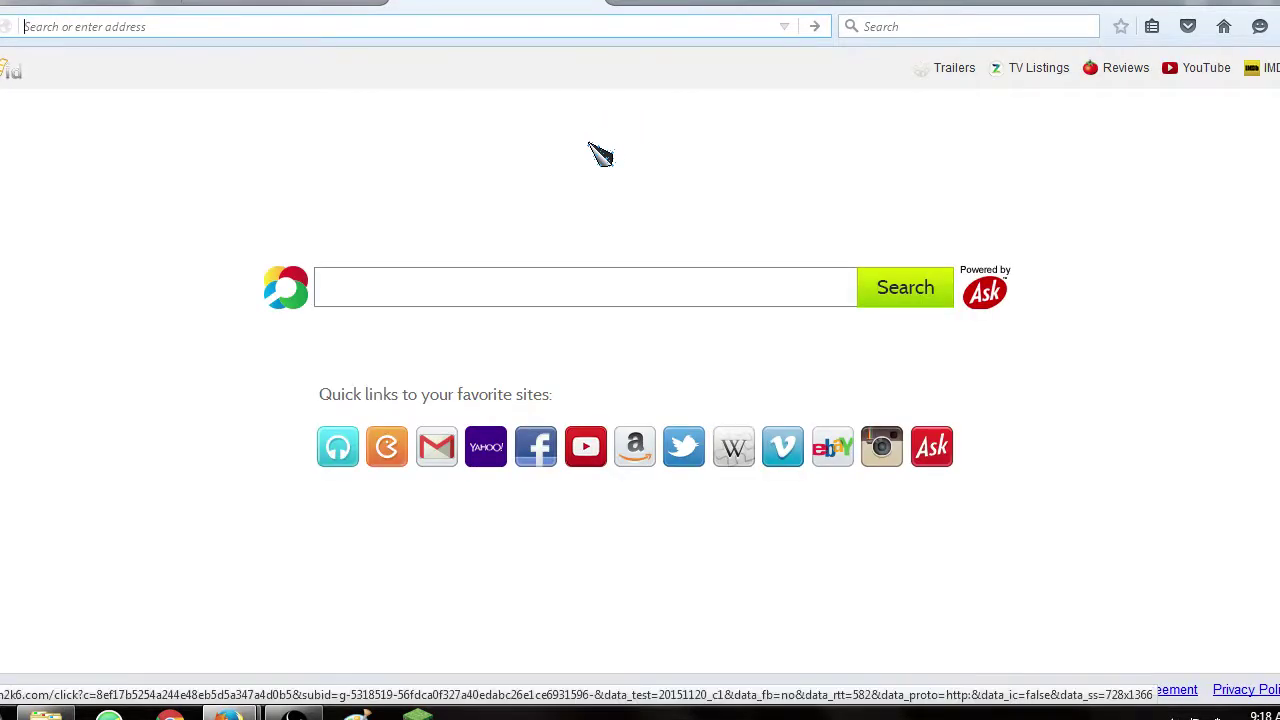
pyautogui.write('1.8 mod')
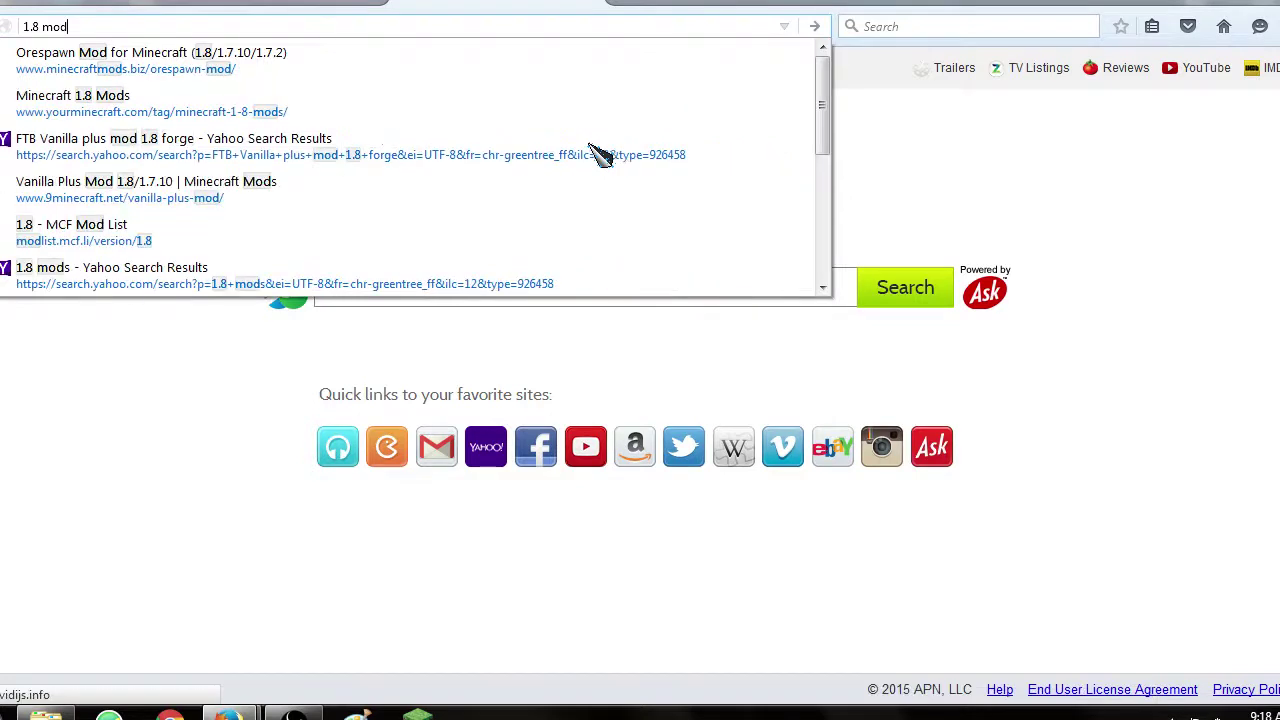
pyautogui.click(210, 113)
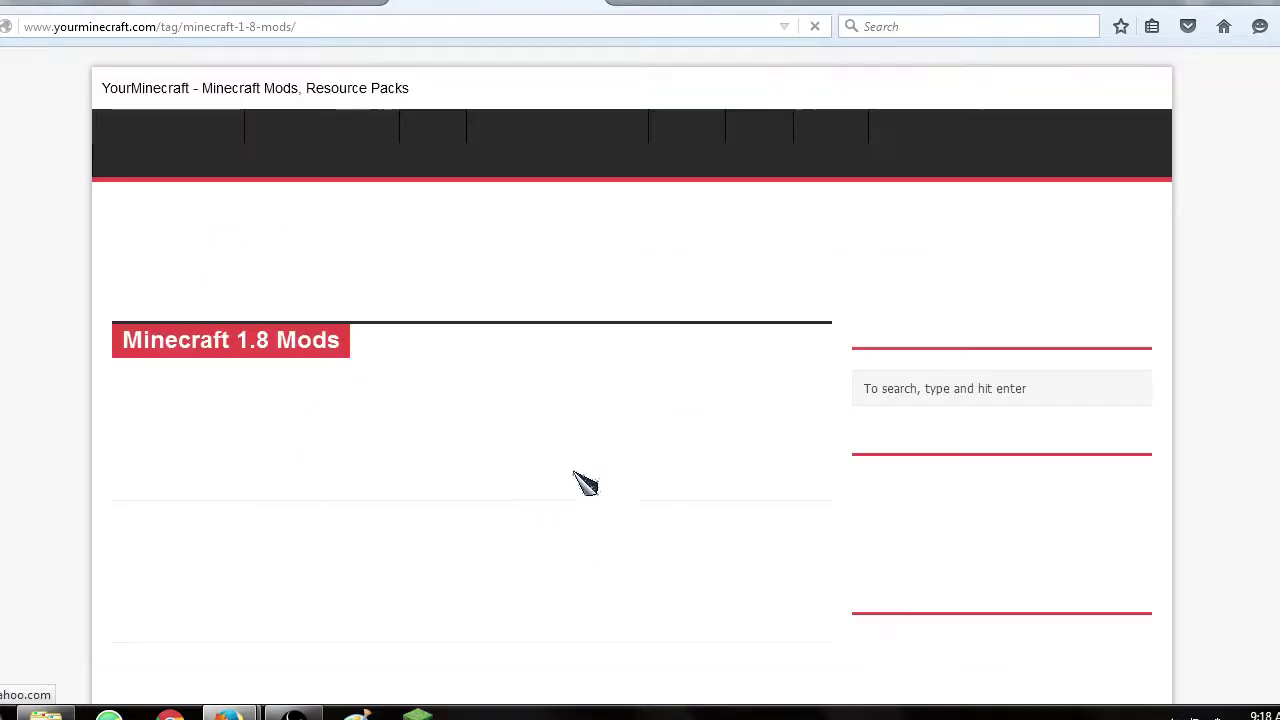
pyautogui.scroll(-5, 631, 369)
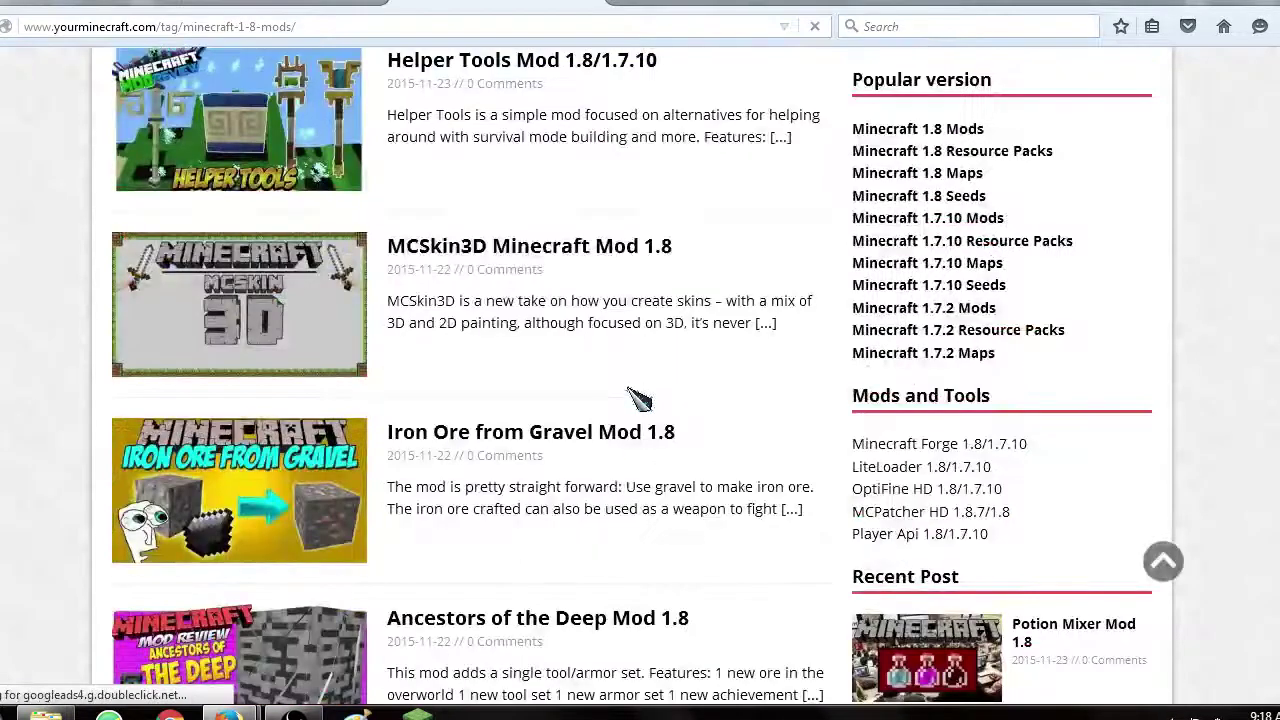
pyautogui.scroll(2, 636, 400)
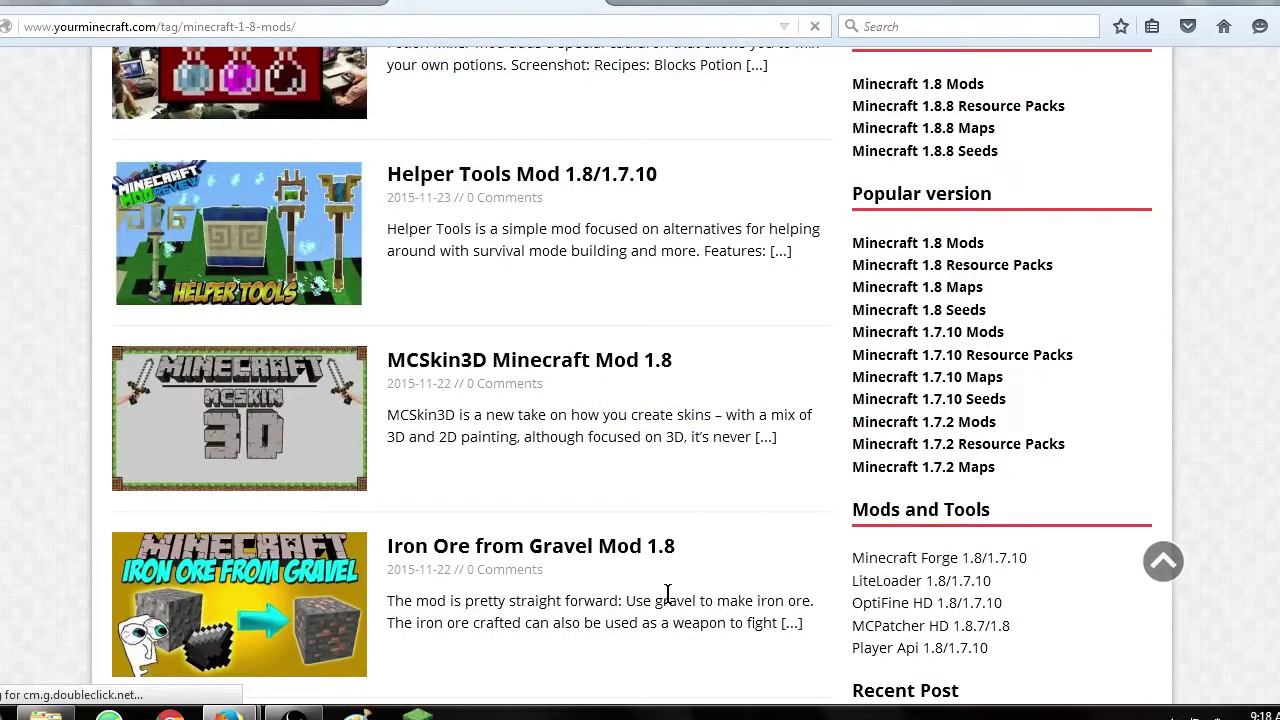
# Step: Browse the mod entries on yourminecraft.com's Minecraft 1.8 Mods page
pyautogui.scroll(4, 670, 594)
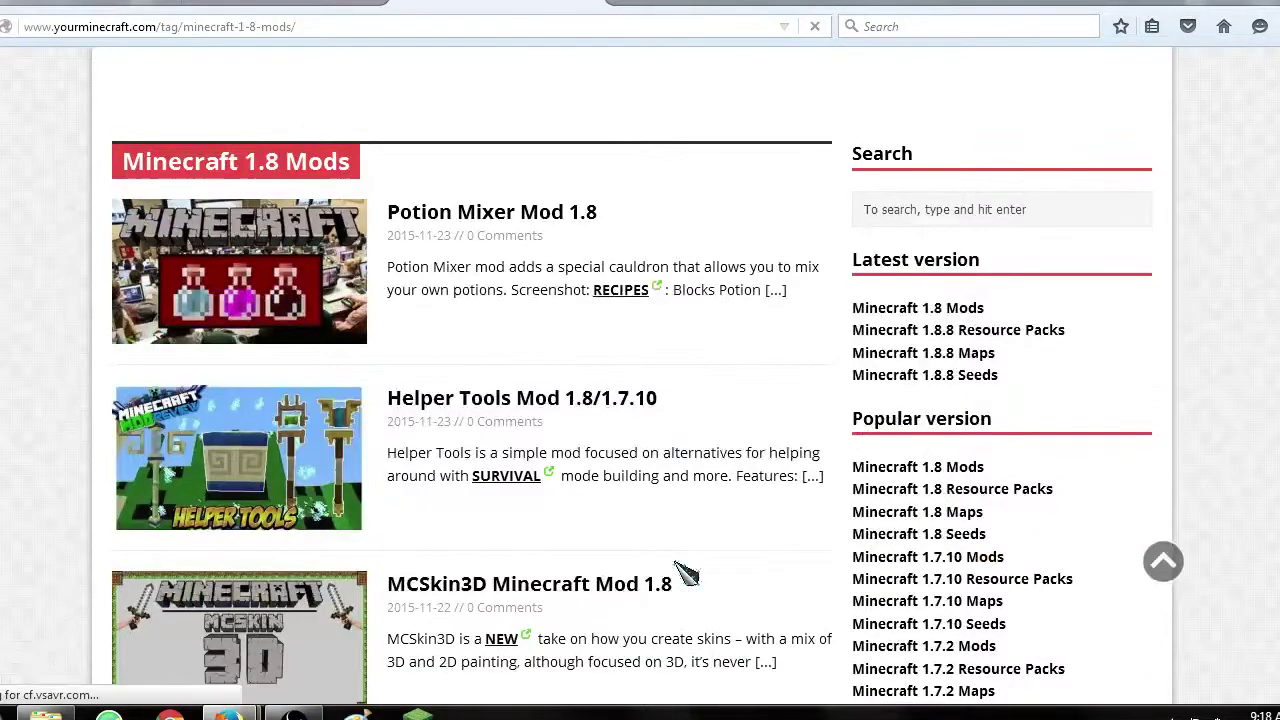
pyautogui.scroll(-6, 686, 575)
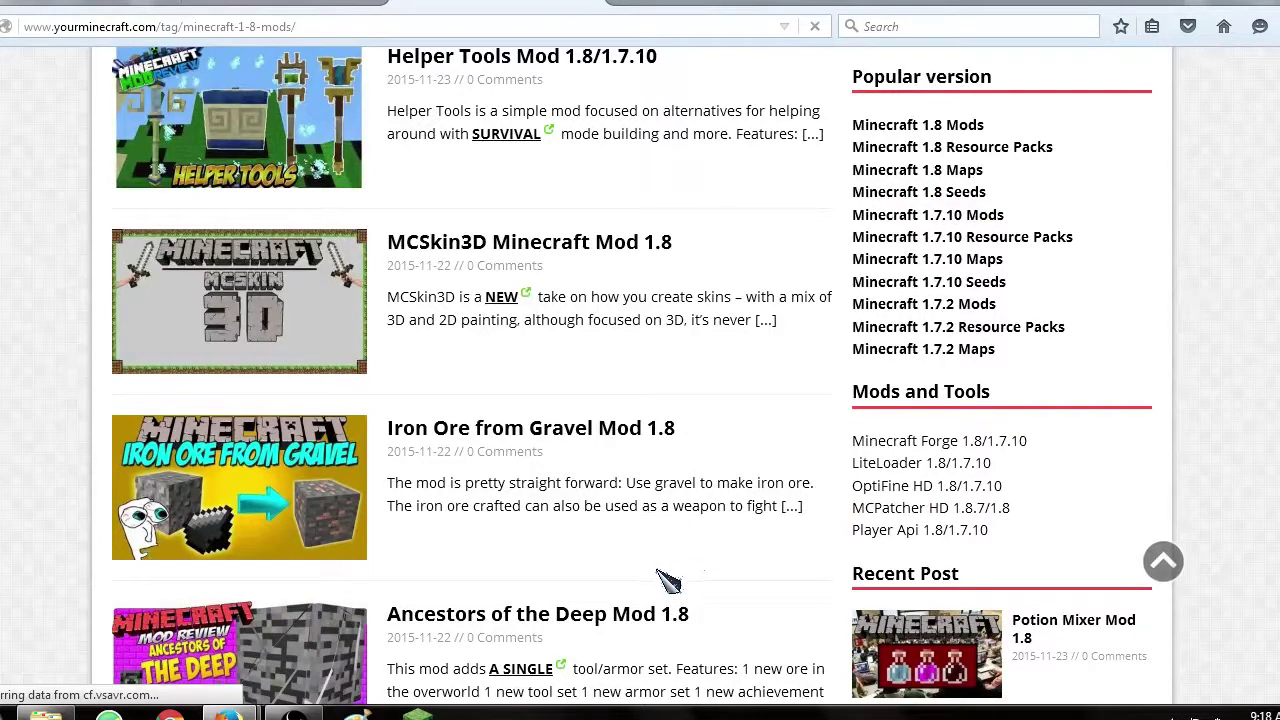
pyautogui.scroll(-2, 668, 582)
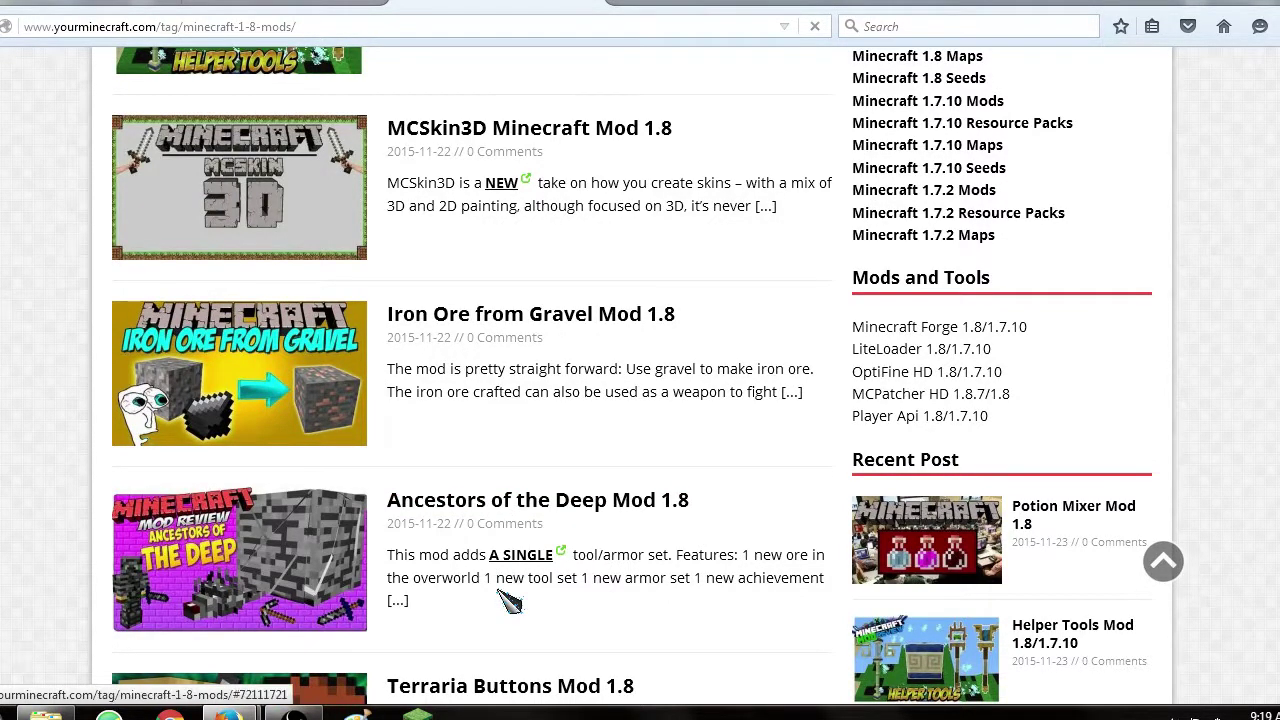
pyautogui.scroll(-2, 500, 590)
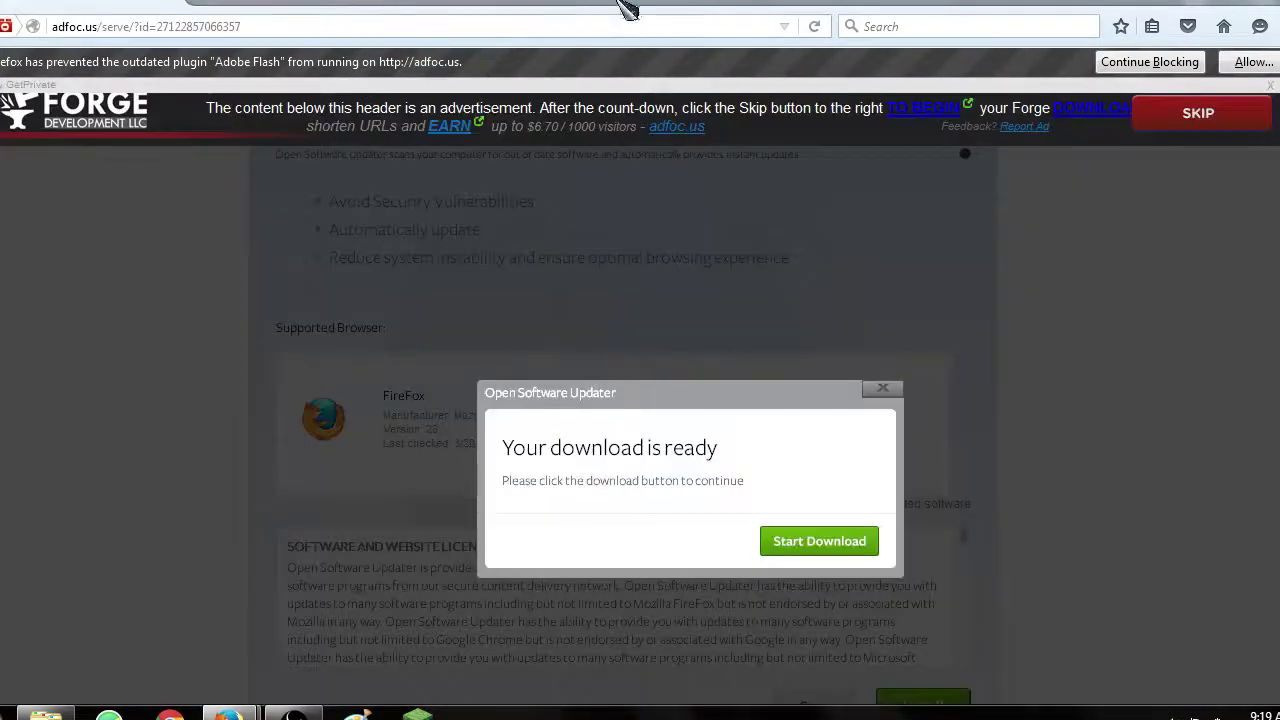
# Step: Close the adfoc.us advertisement page, confirm leaving it, and minimize Firefox to reveal the desktop
pyautogui.hotkey('alt', 'F4')
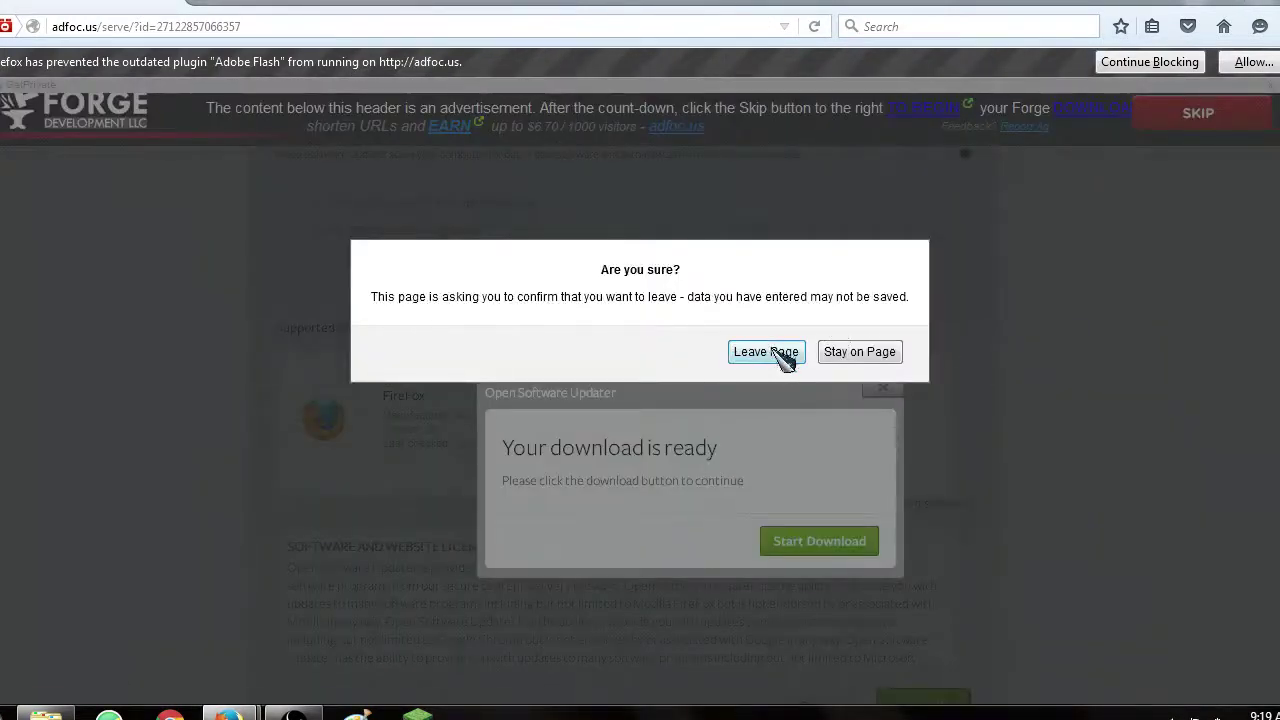
pyautogui.click(760, 352)
pyautogui.moveTo(363, 263); pyautogui.dragTo(932, 4)
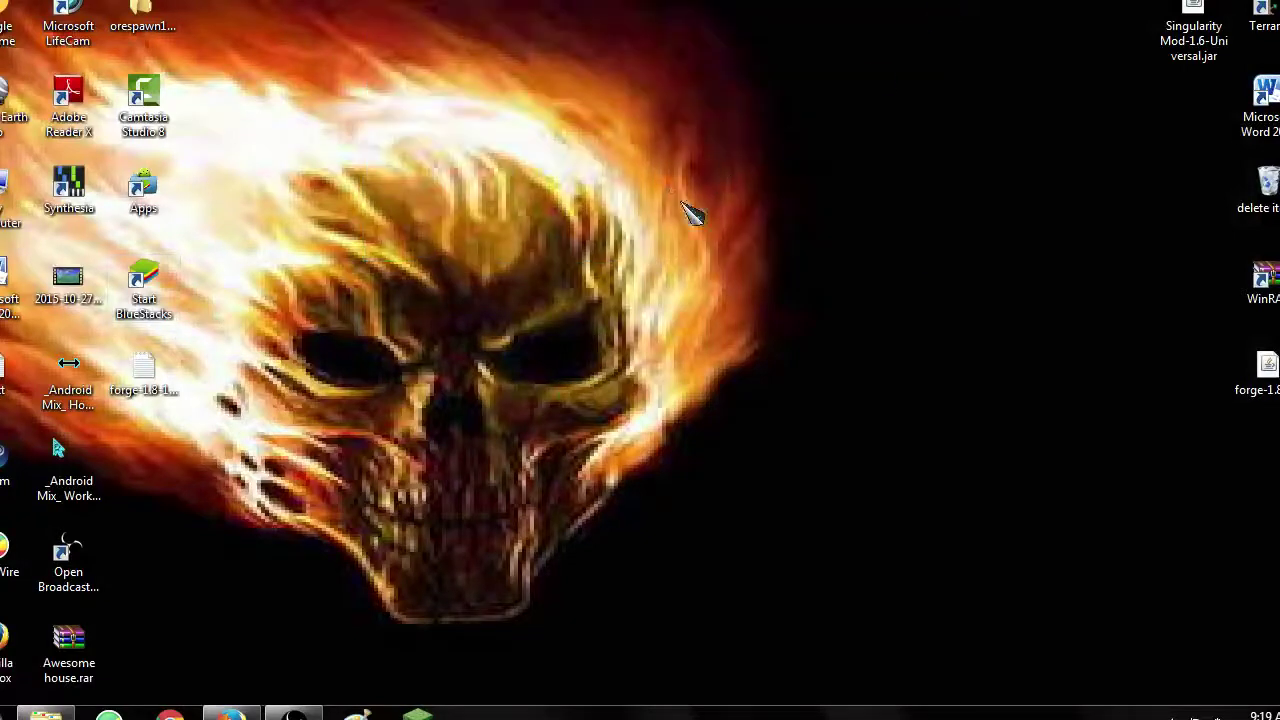
# Step: Reposition the Singularity Mod jar file on the desktop and close the already open .minecraft folder window
pyautogui.moveTo(1157, 14); pyautogui.dragTo(710, 195)
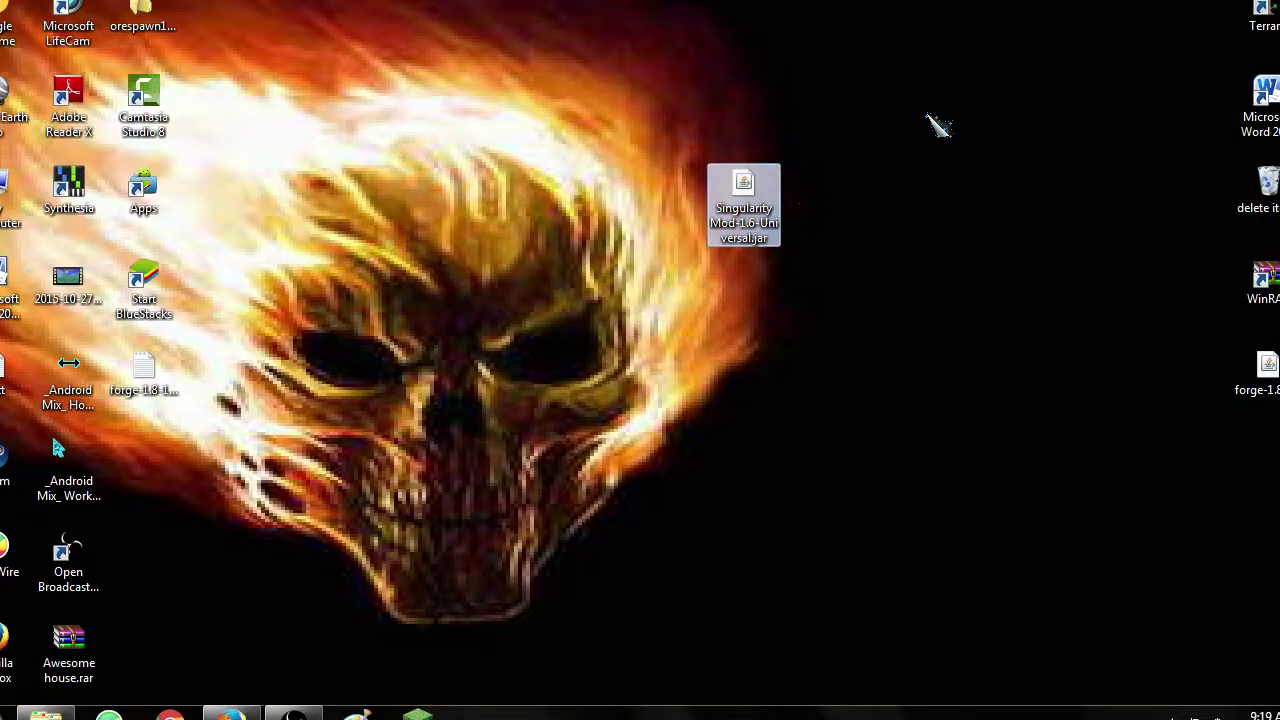
pyautogui.moveTo(748, 248); pyautogui.dragTo(1123, 156)
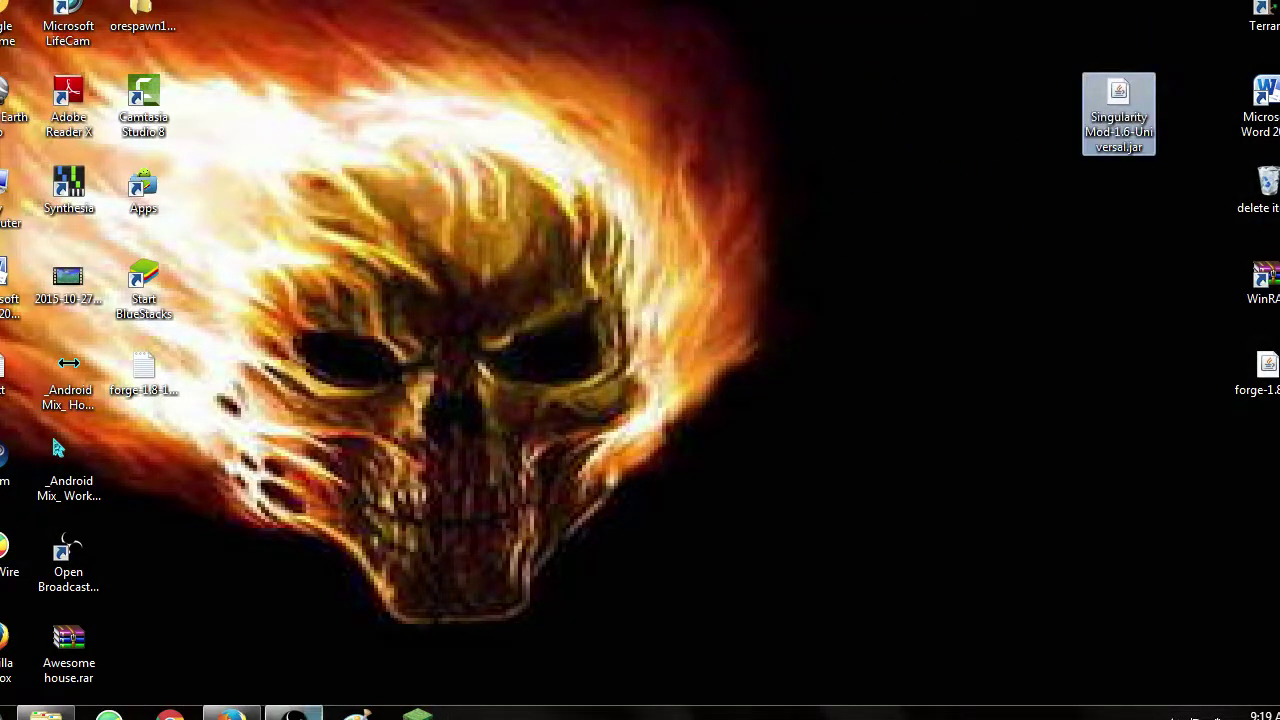
pyautogui.click(45, 713)
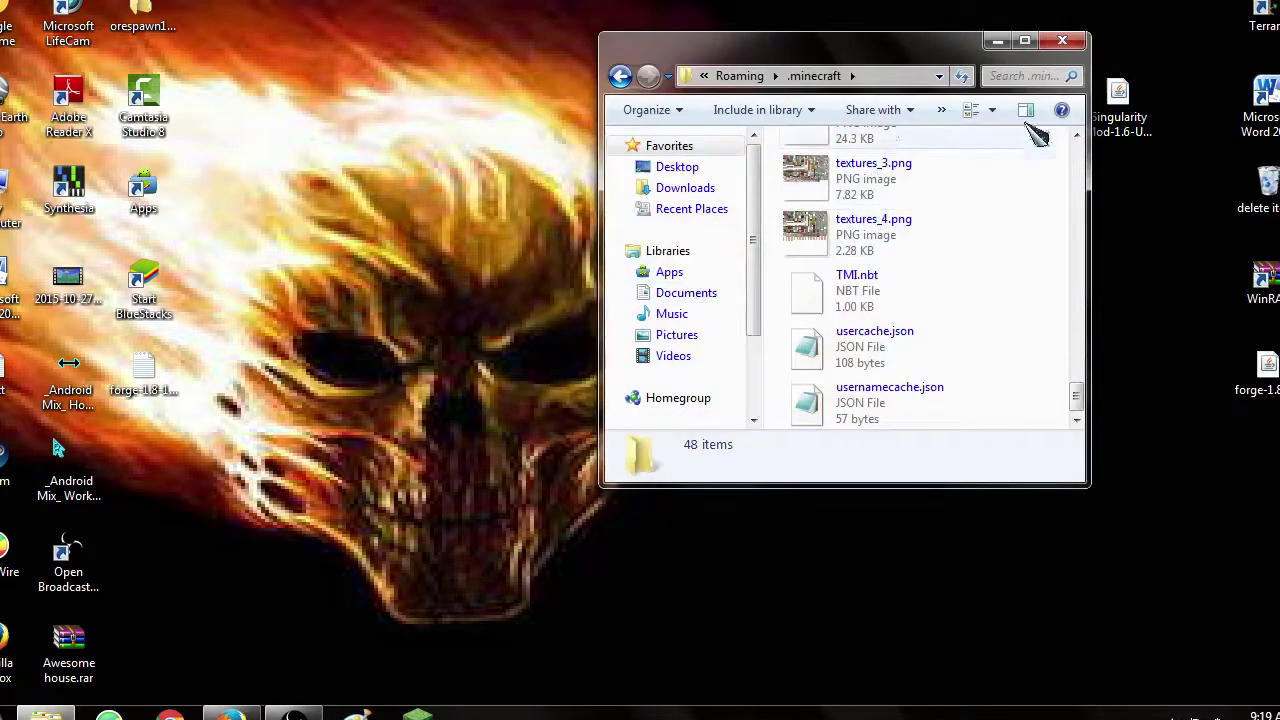
pyautogui.click(1062, 40)
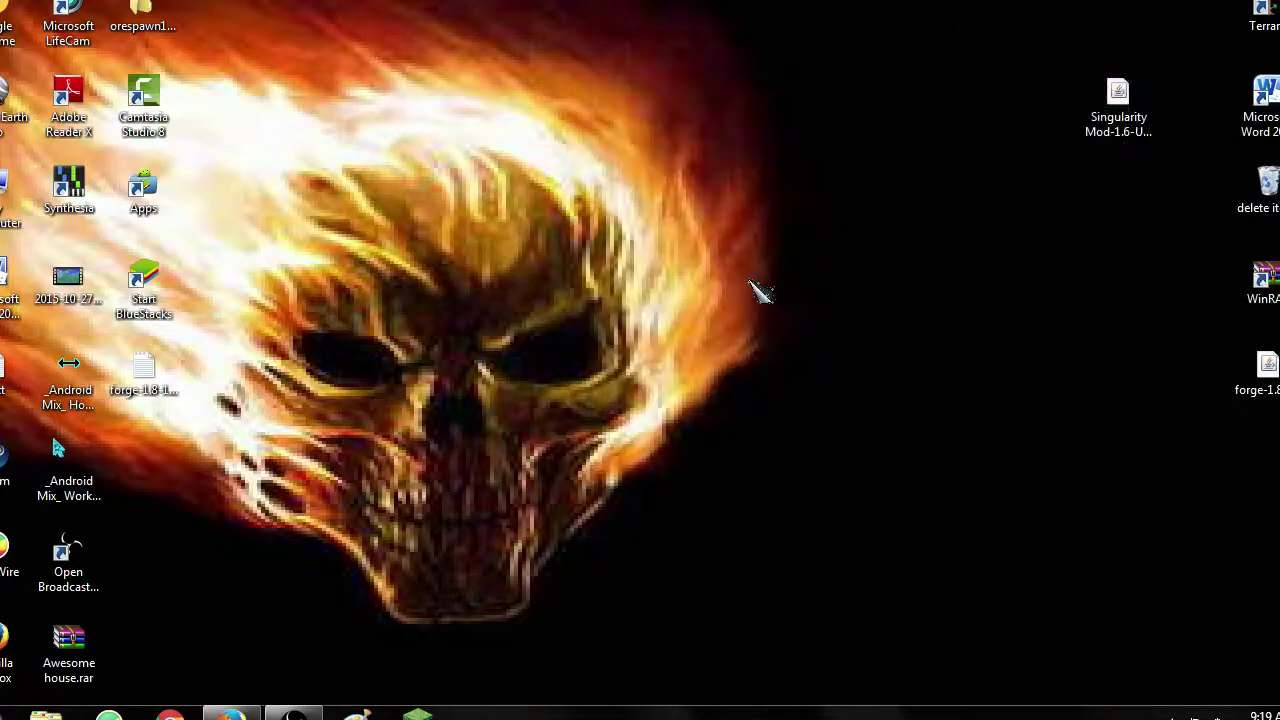
# Step: Open the .minecraft mods folder through %appdata%, show where the Singularity Mod jar would go, and close the folder window
pyautogui.press('super+r')
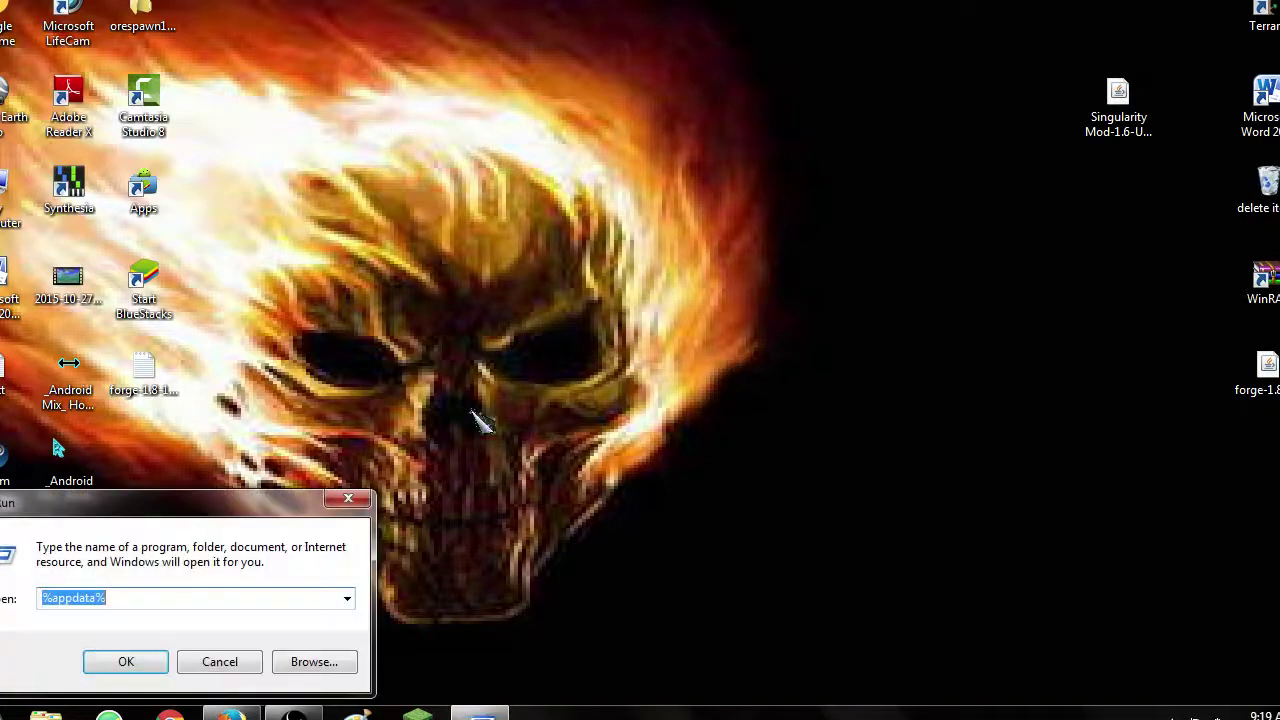
pyautogui.click(112, 681)
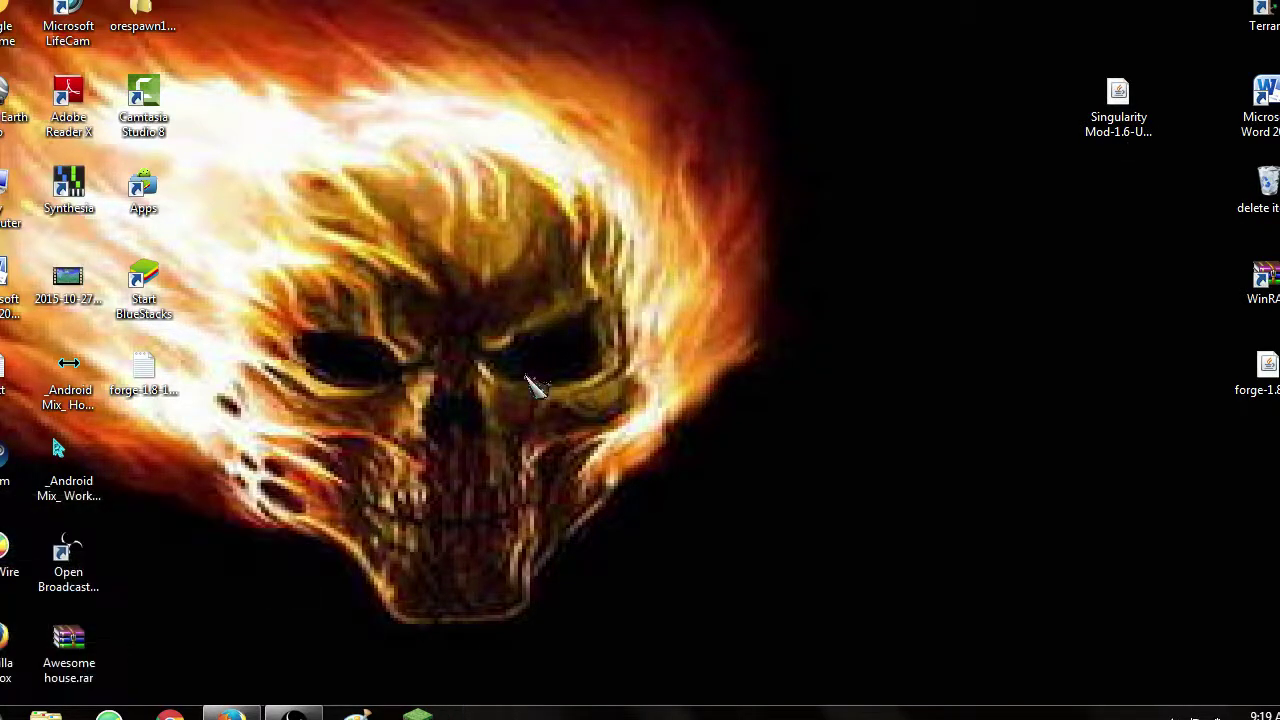
pyautogui.doubleClick(892, 172)
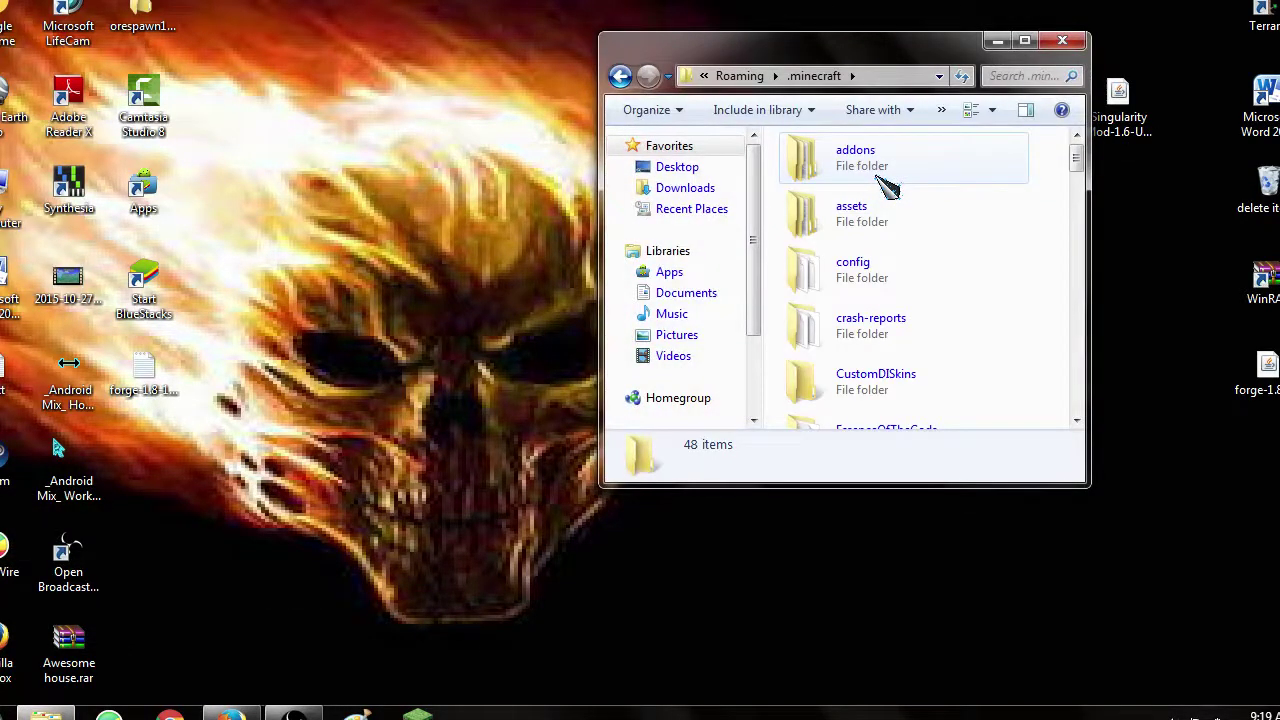
pyautogui.scroll(-10, 900, 390)
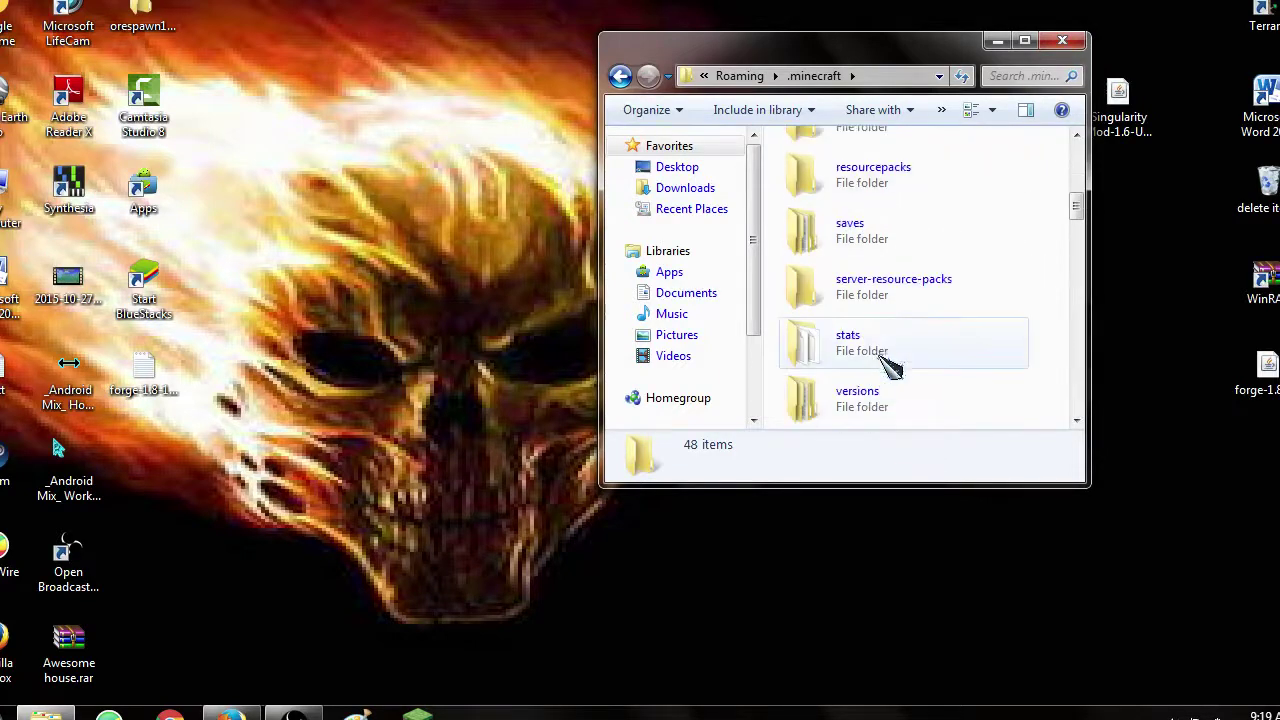
pyautogui.scroll(-3, 905, 398)
pyautogui.scroll(12, 903, 360)
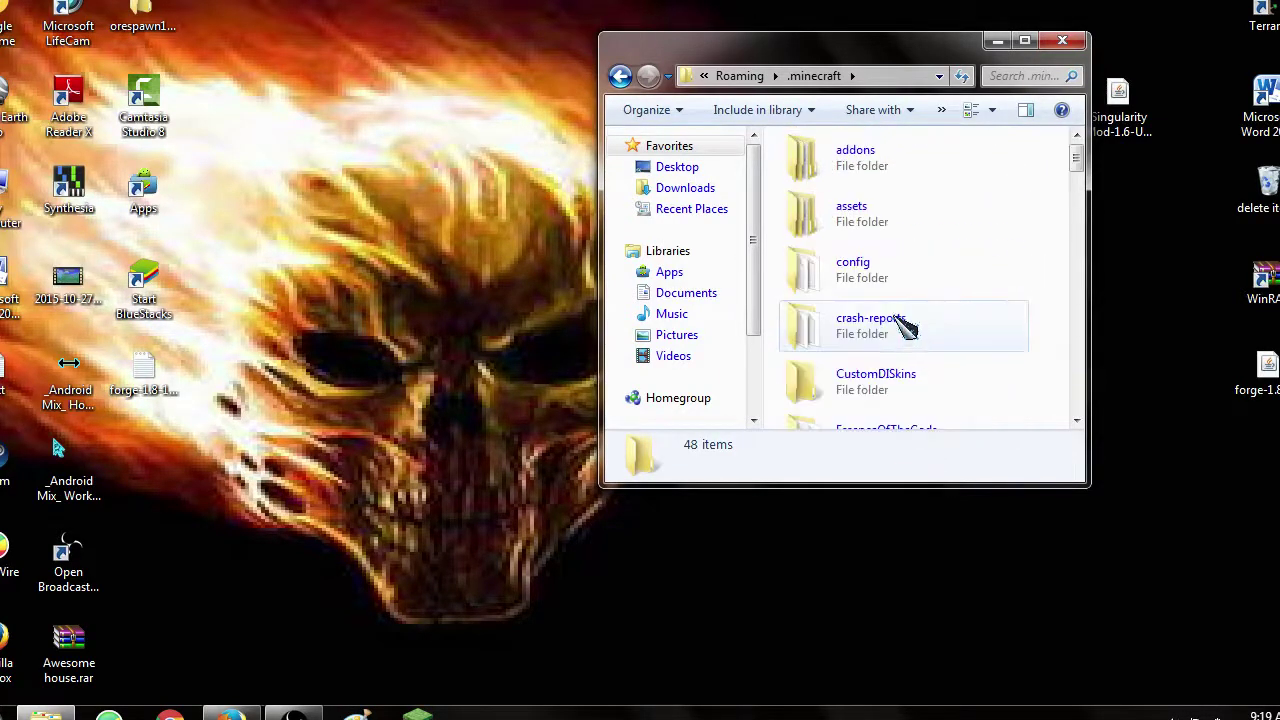
pyautogui.scroll(-6, 900, 323)
pyautogui.scroll(5, 891, 243)
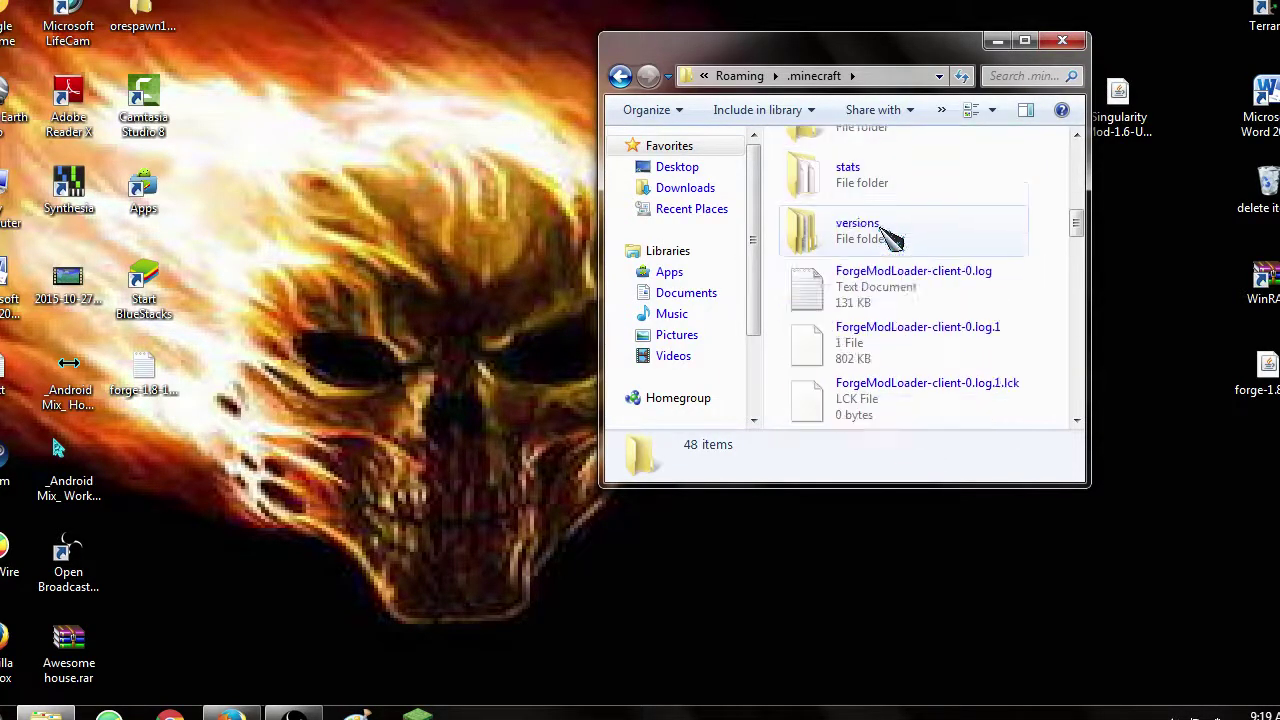
pyautogui.doubleClick(890, 280)
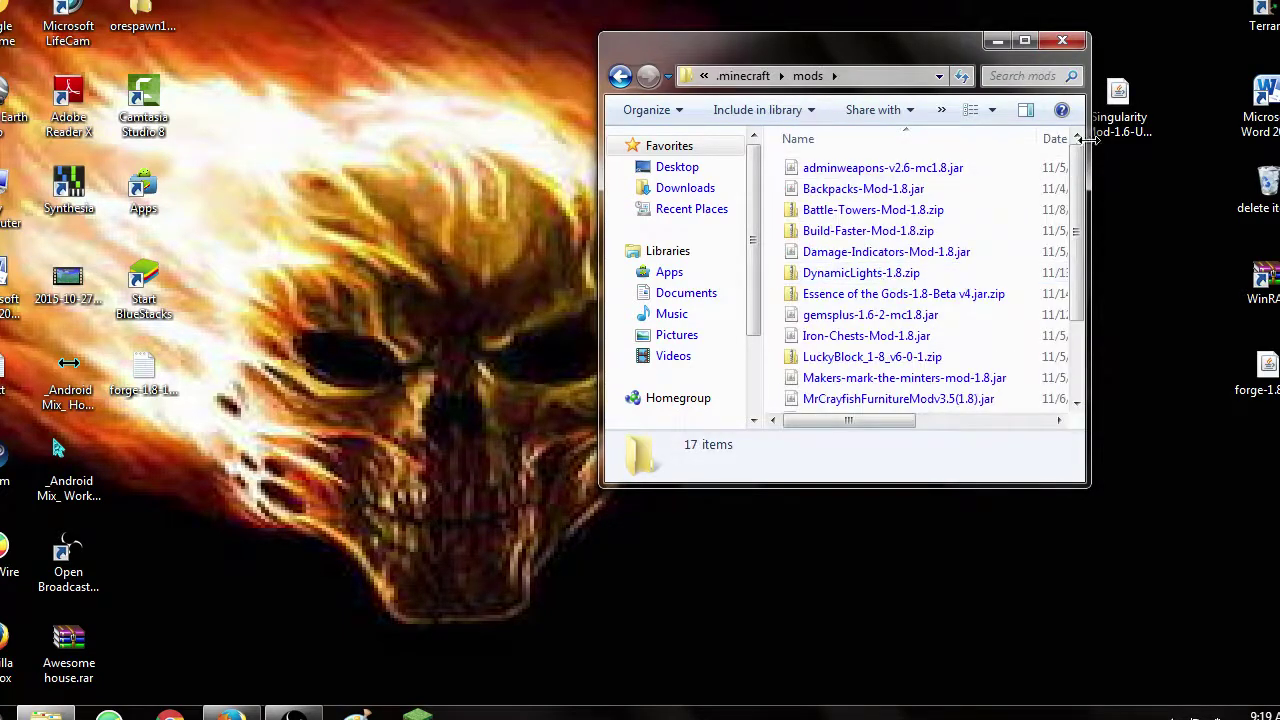
pyautogui.moveTo(1118, 100); pyautogui.dragTo(1155, 72)
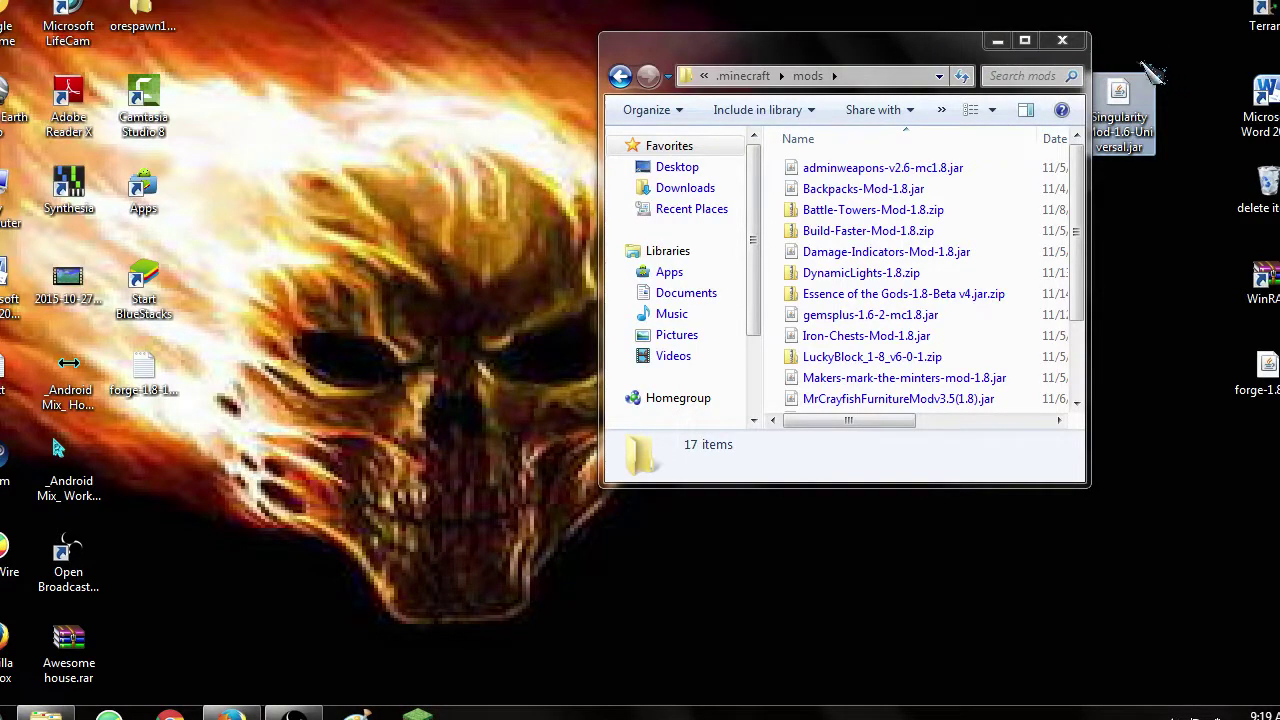
pyautogui.click(1062, 40)
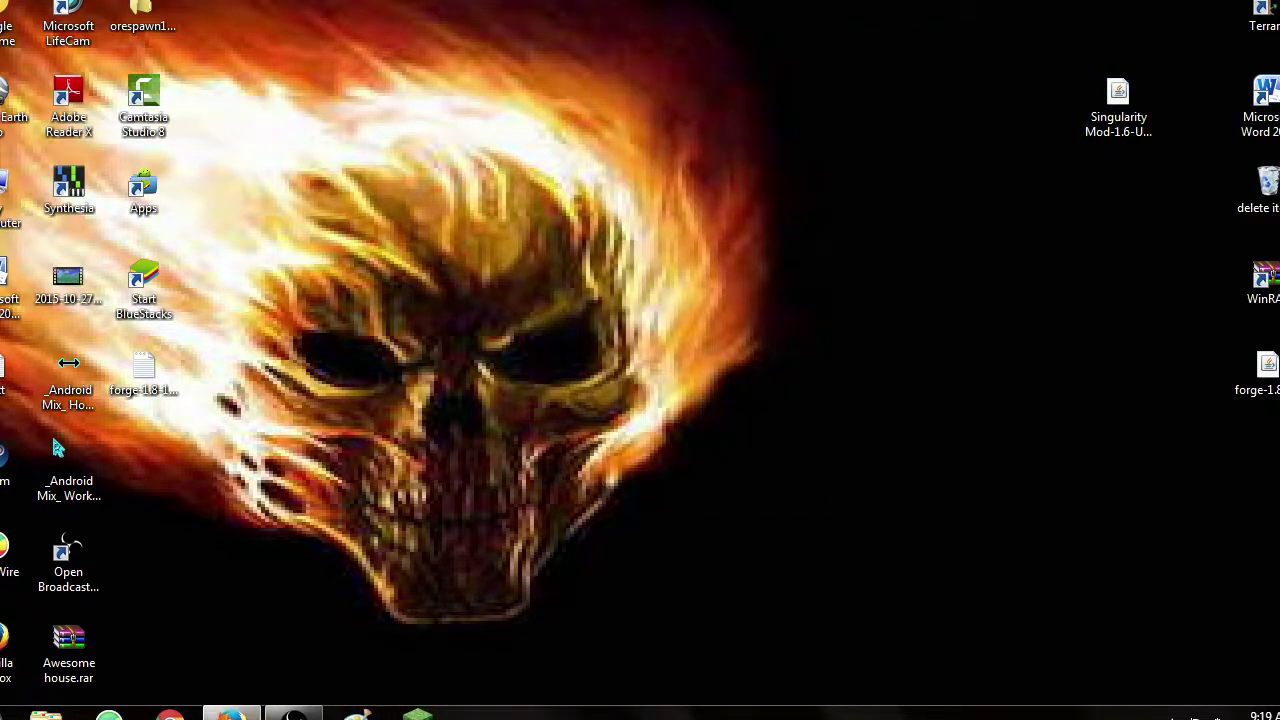
# Step: Close Firefox and start the game from the Minecraft Launcher using the Forge profile
pyautogui.rightClick(231, 712)
pyautogui.click(252, 697)
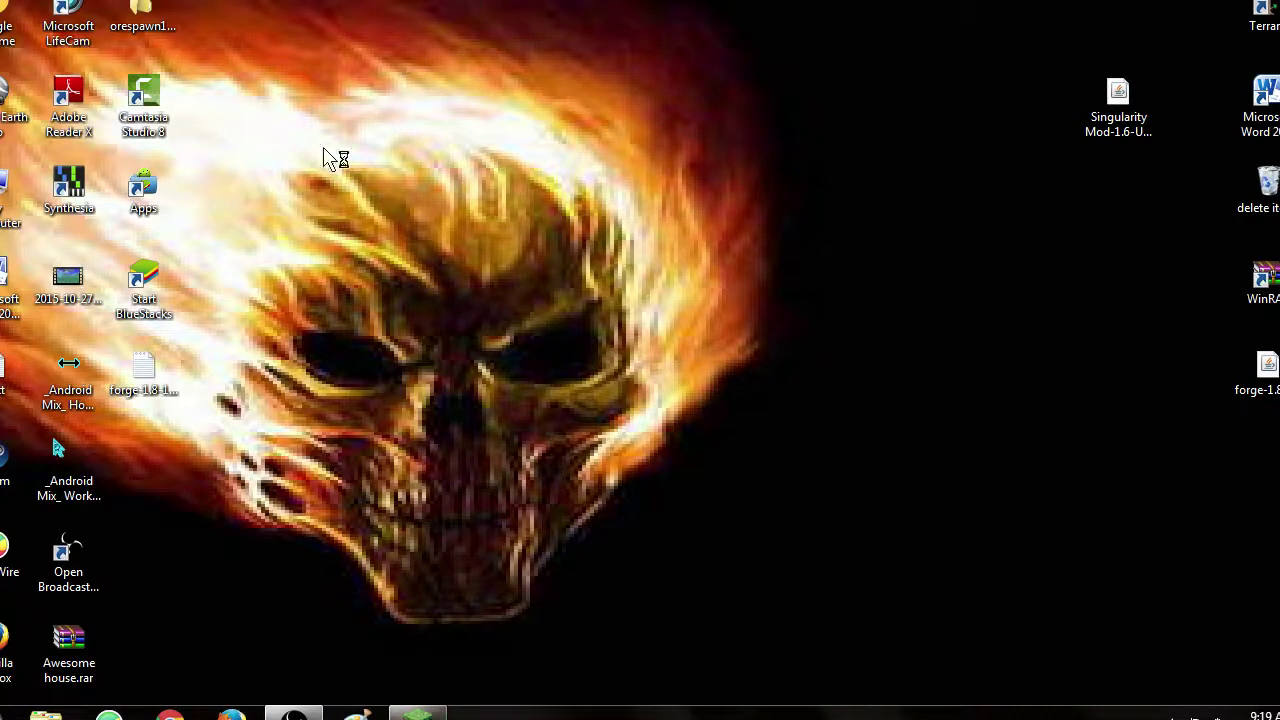
pyautogui.moveTo(471, 88); pyautogui.dragTo(414, 366)
pyautogui.moveTo(529, 157); pyautogui.dragTo(314, 400)
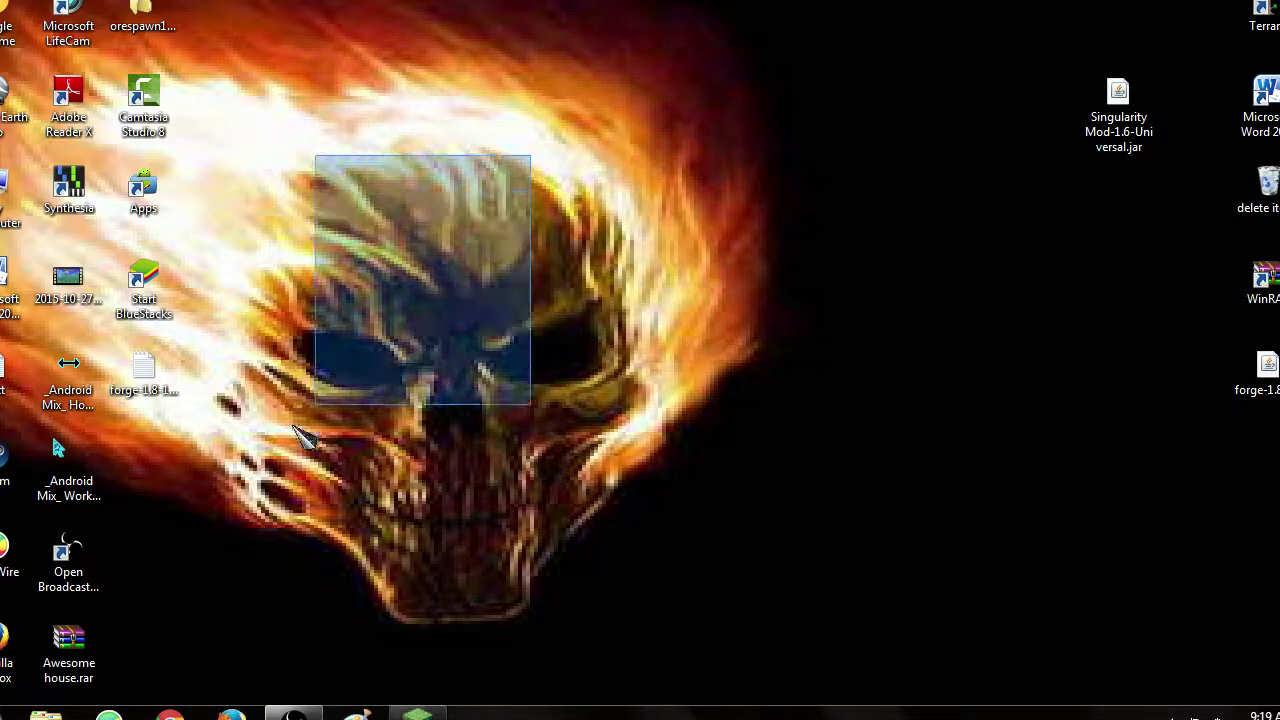
pyautogui.moveTo(591, 277); pyautogui.dragTo(370, 410)
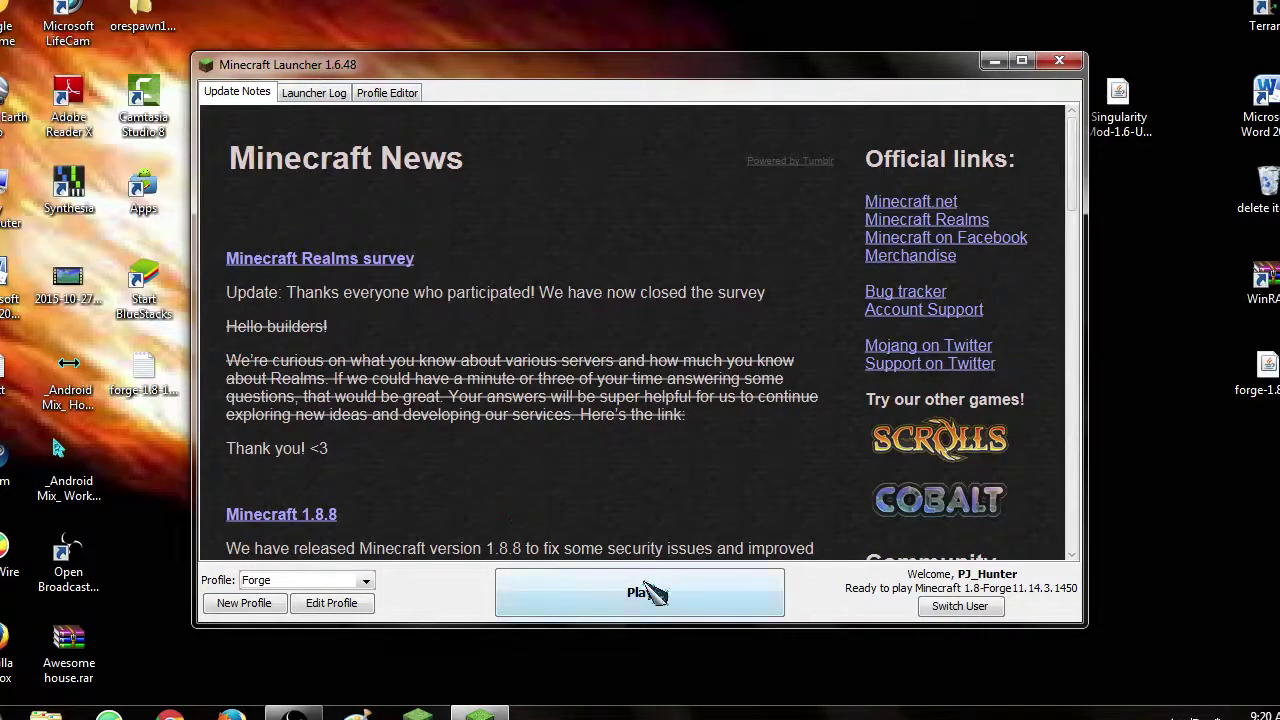
pyautogui.click(650, 592)
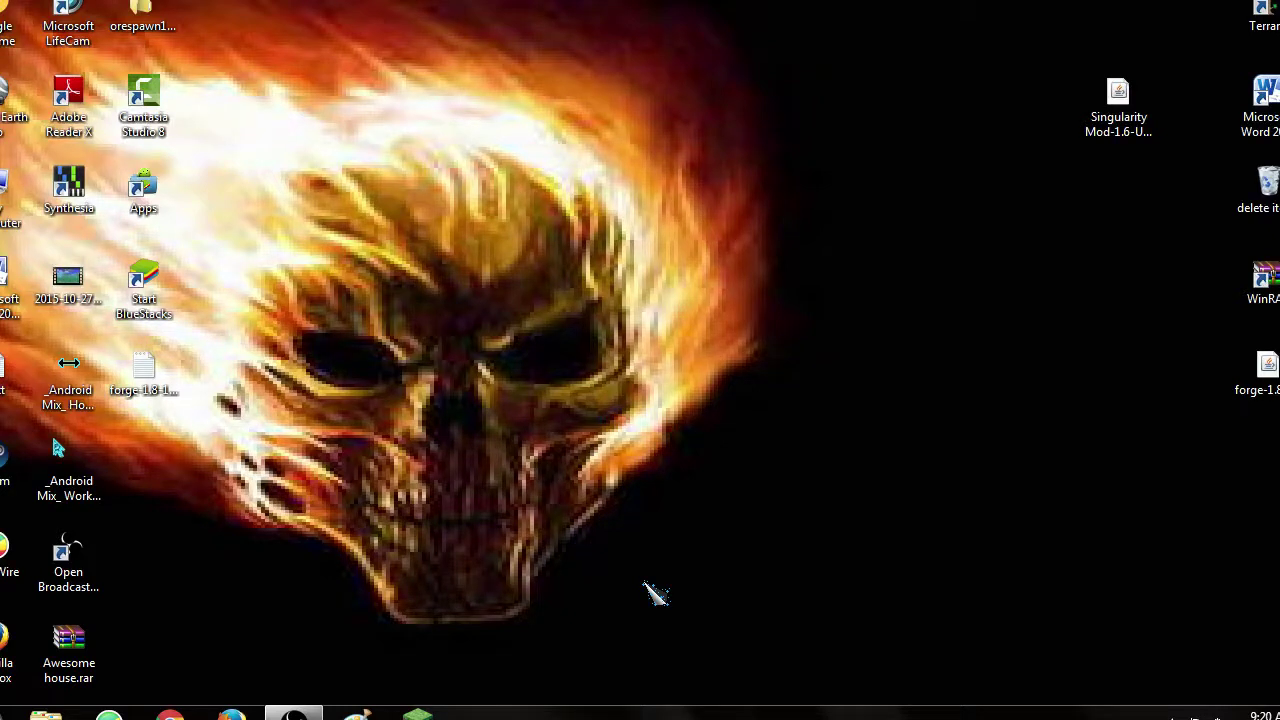
pyautogui.click(768, 15)
pyautogui.moveTo(540, 270); pyautogui.dragTo(580, 405)
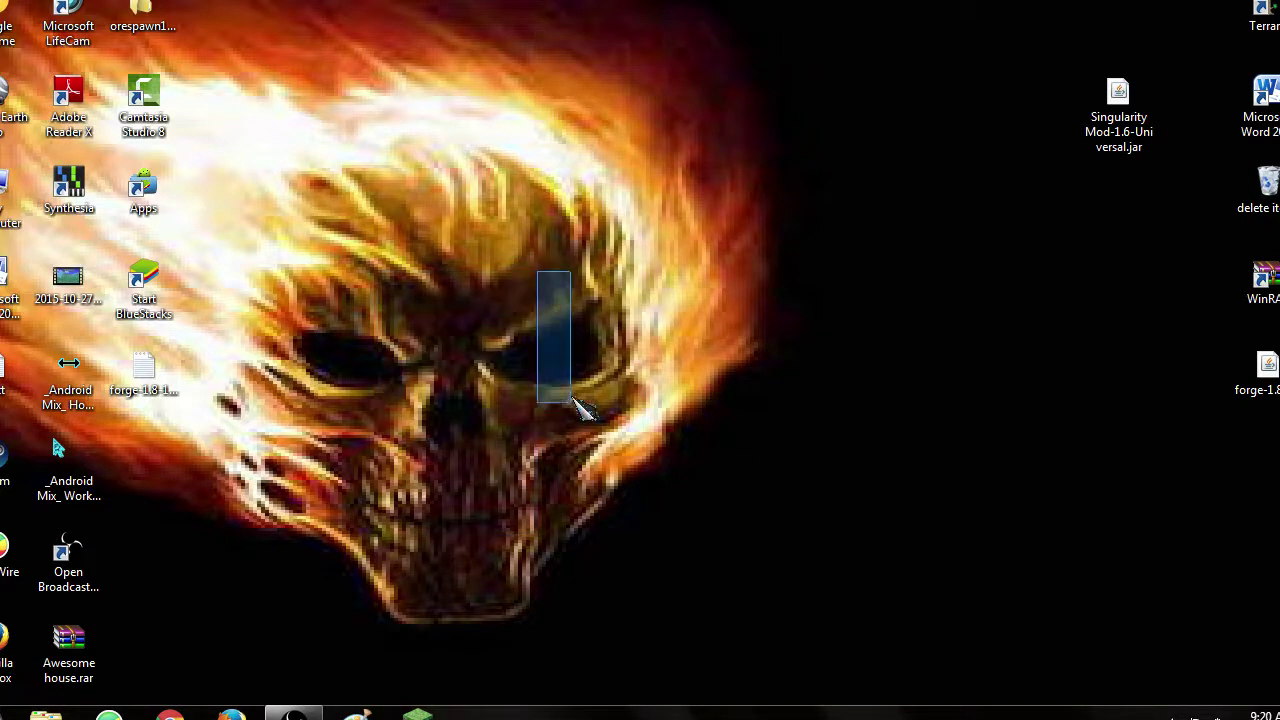
pyautogui.moveTo(370, 256); pyautogui.dragTo(645, 525)
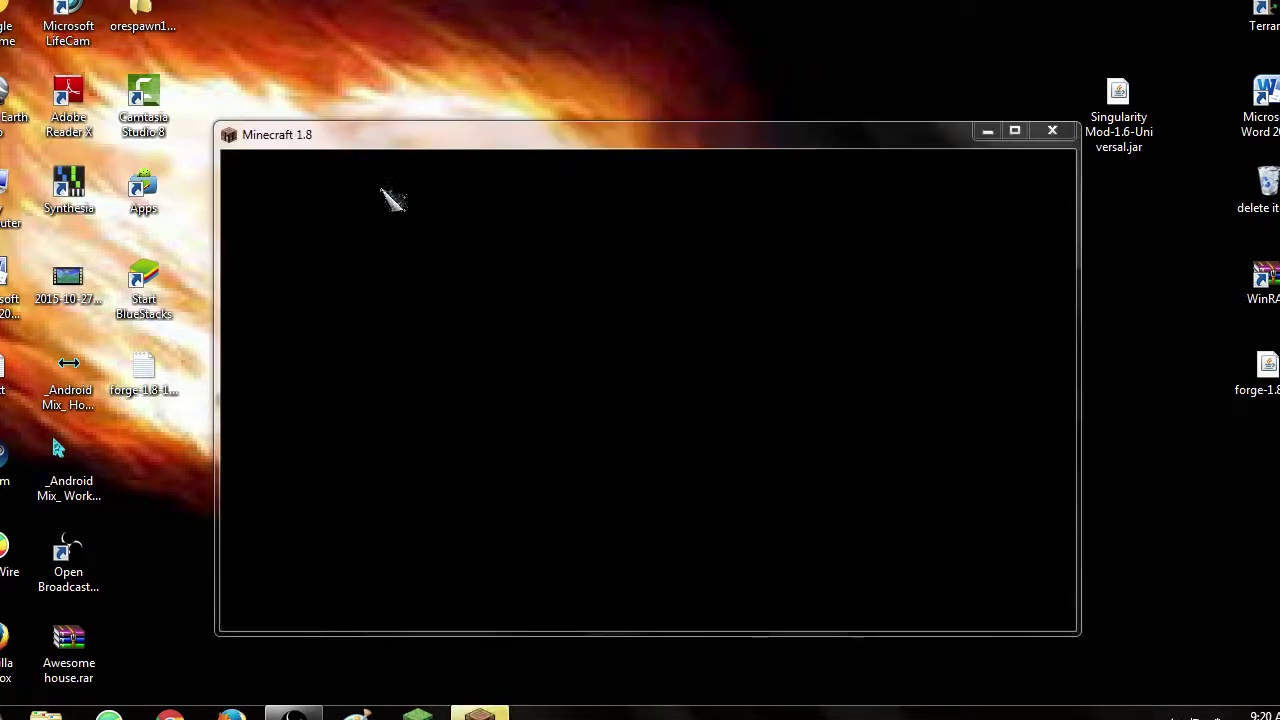
# Step: Reposition the Minecraft 1.8 window on the desktop and maximize it
pyautogui.click(394, 131)
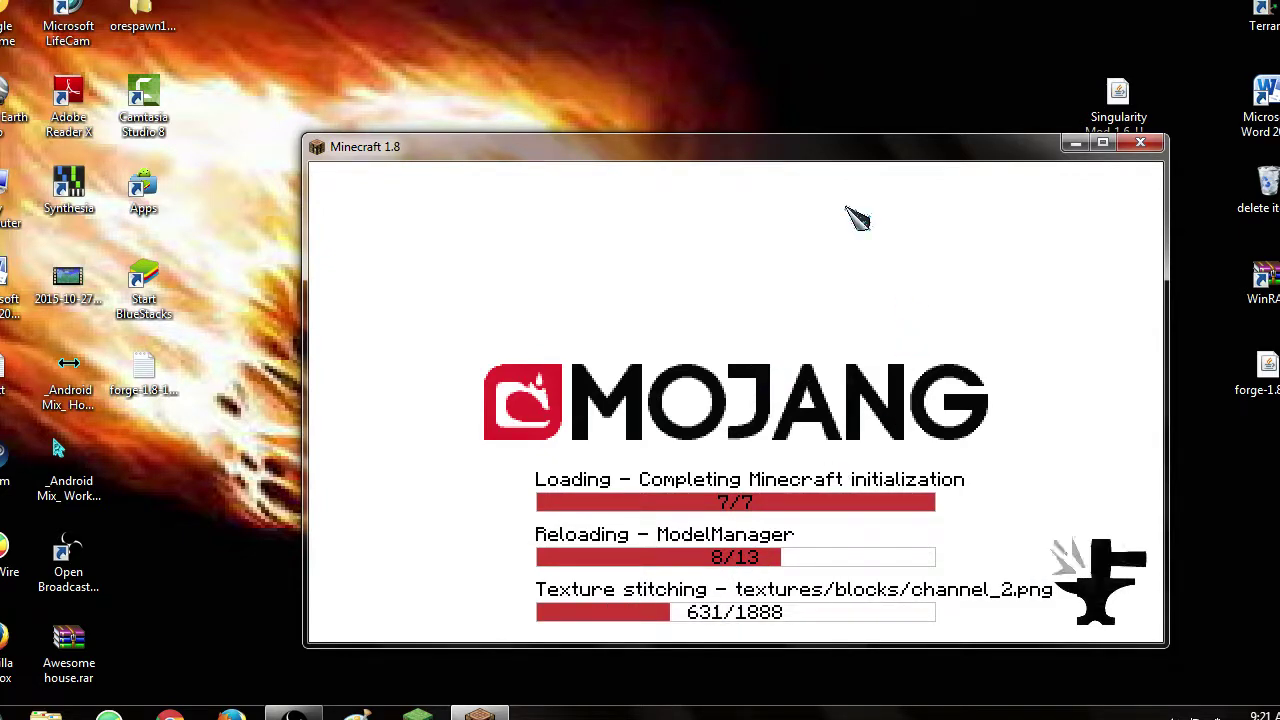
pyautogui.moveTo(446, 149); pyautogui.dragTo(245, 136)
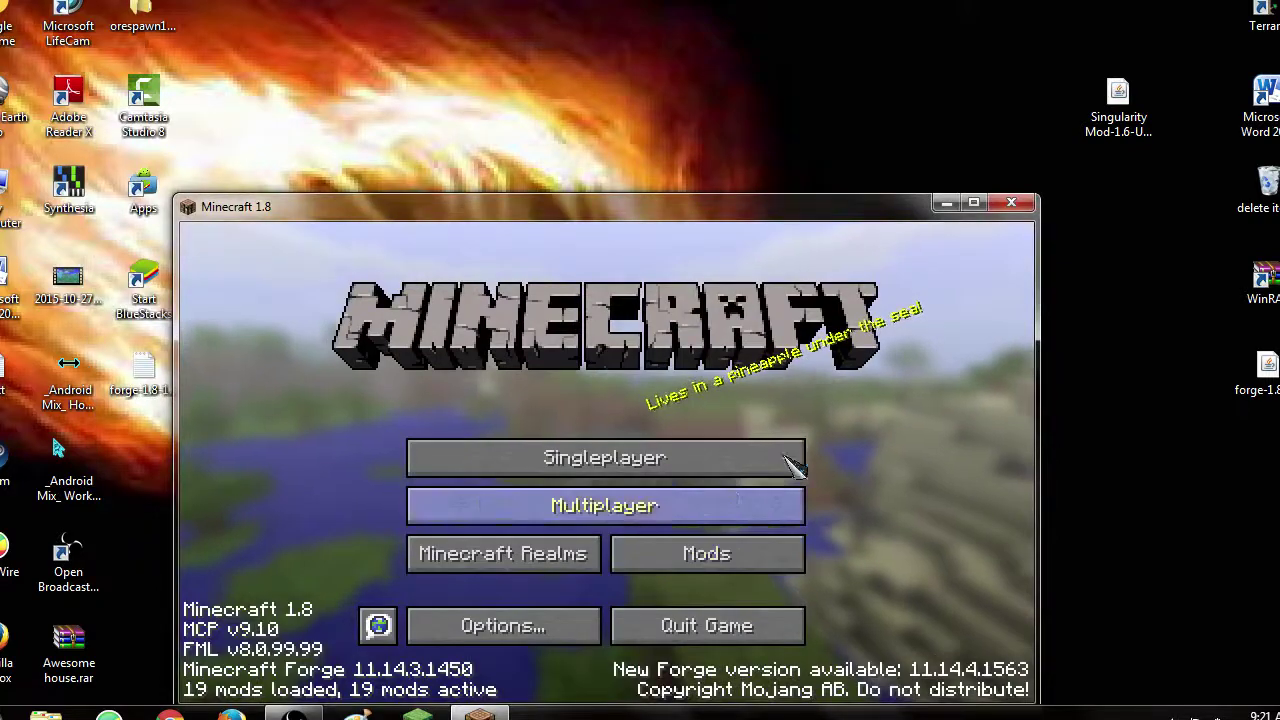
pyautogui.click(973, 203)
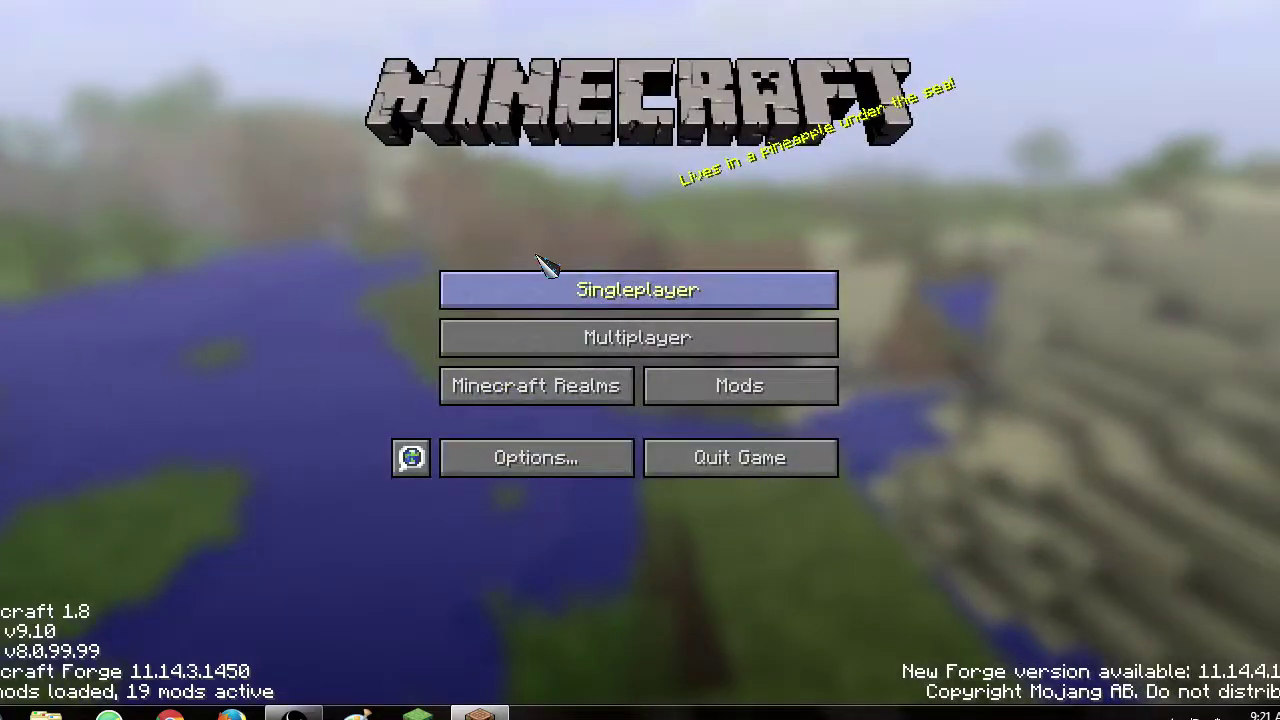
# Step: Try to play the singleplayer world "Z3N0N's Mansion", and open the Mods list from the main menu
pyautogui.click(545, 276)
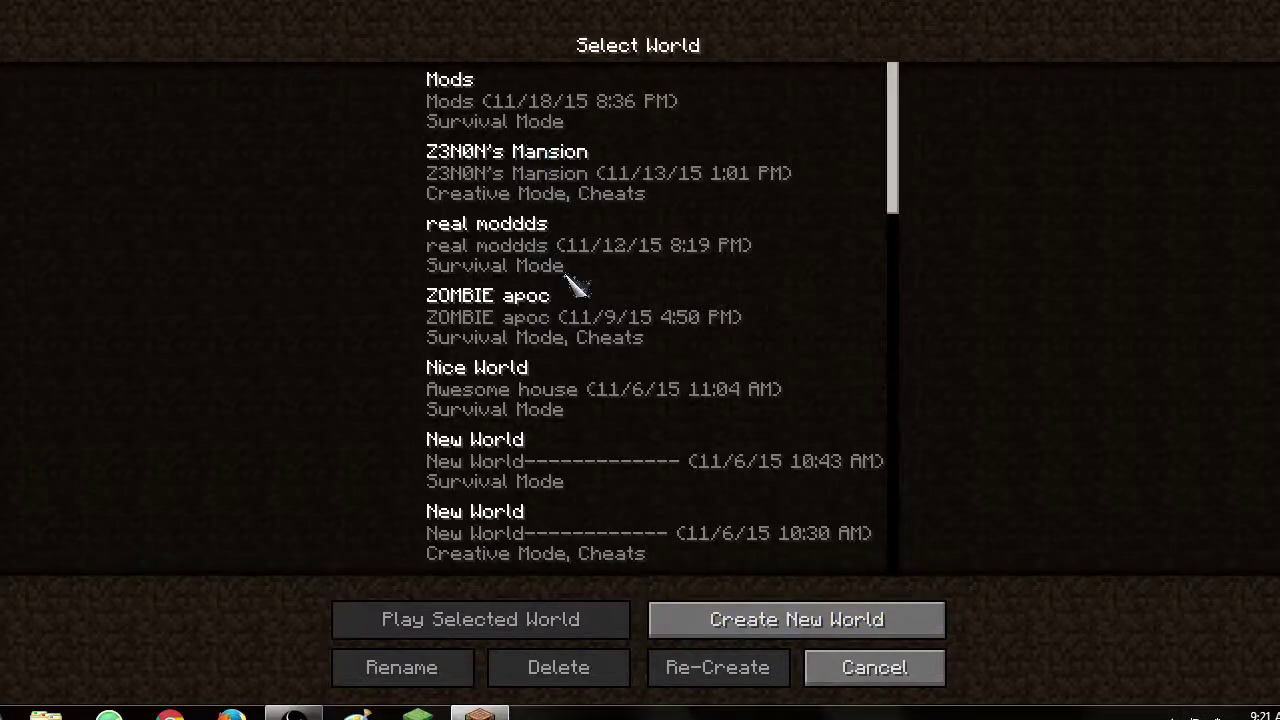
pyautogui.click(545, 198)
pyautogui.click(440, 618)
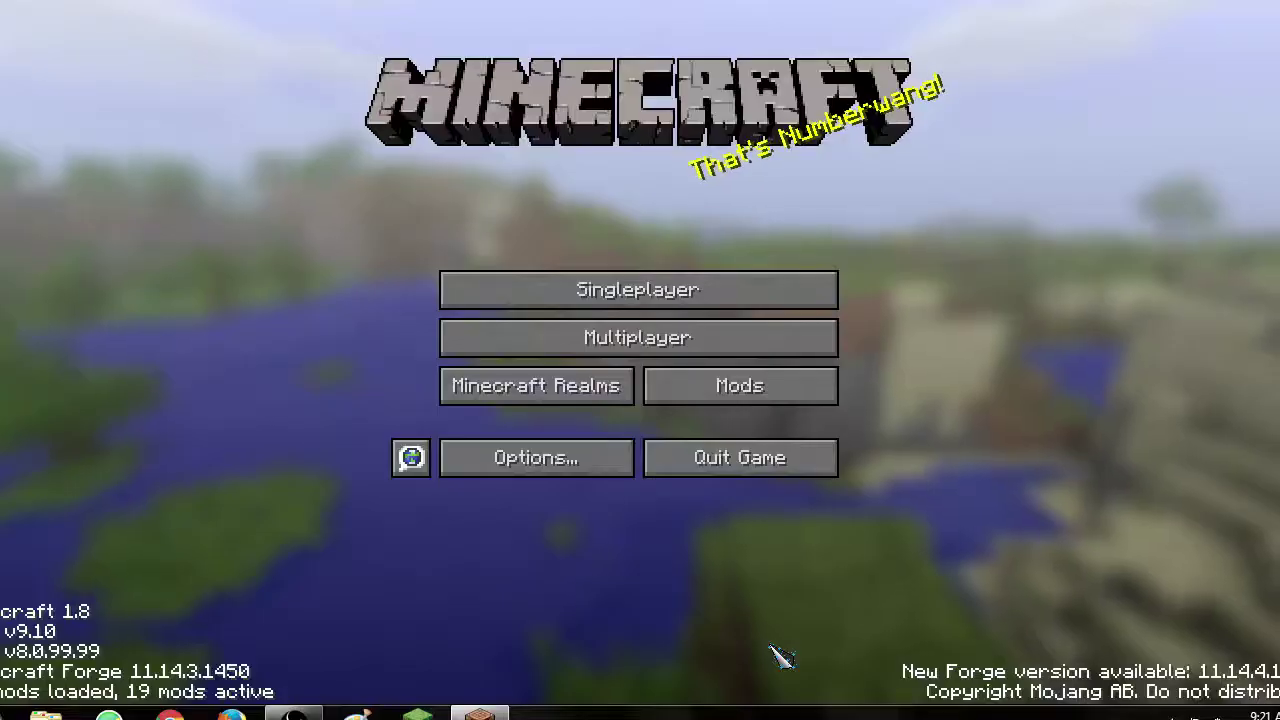
pyautogui.click(701, 402)
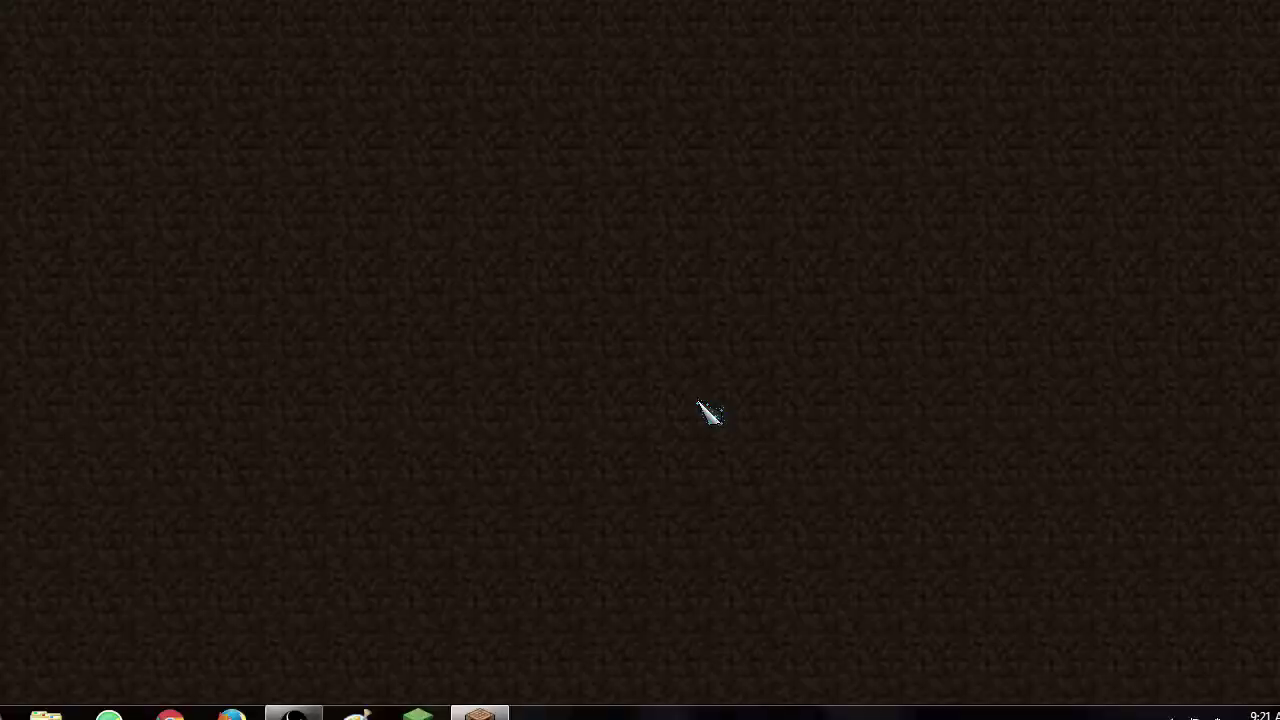